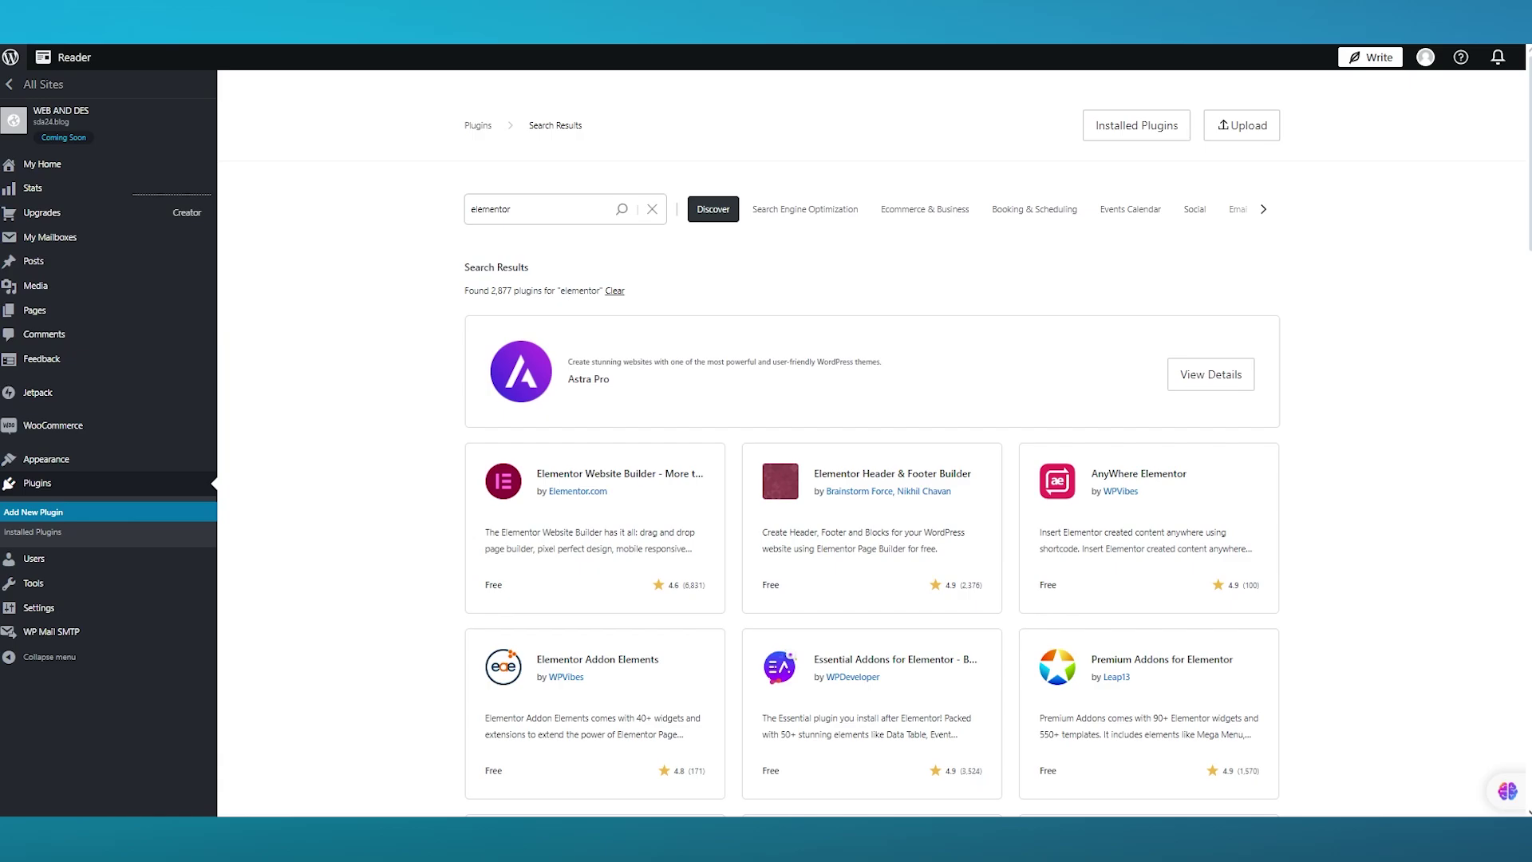
Start the WooCommerce store upgrade from the site's dashboard and accept the prefilled business address details.
{"action": "left_click", "coordinate": [32, 164]}
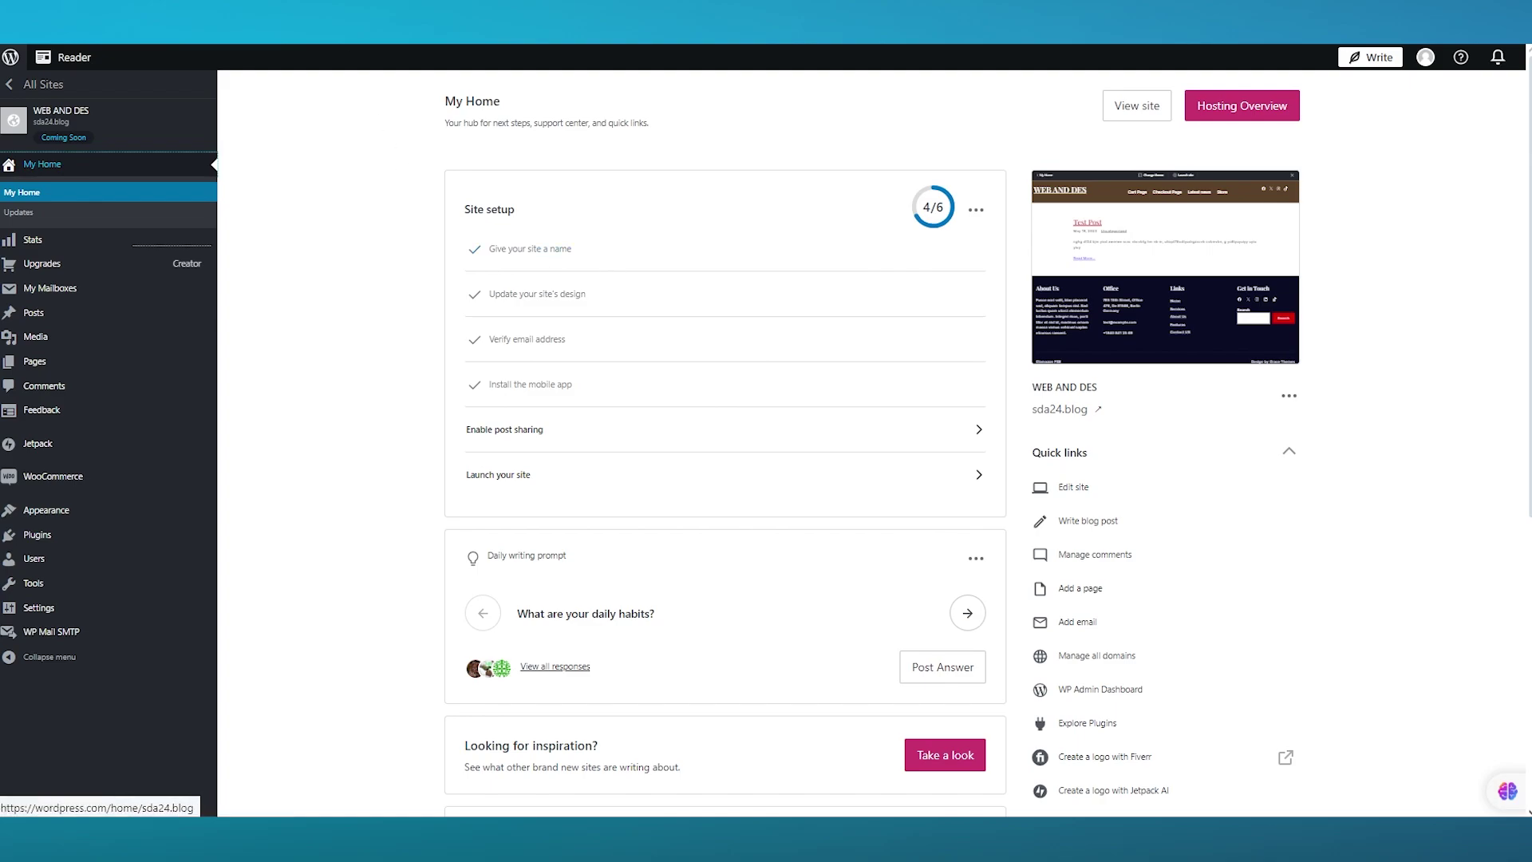
{"action": "left_click", "coordinate": [86, 475]}
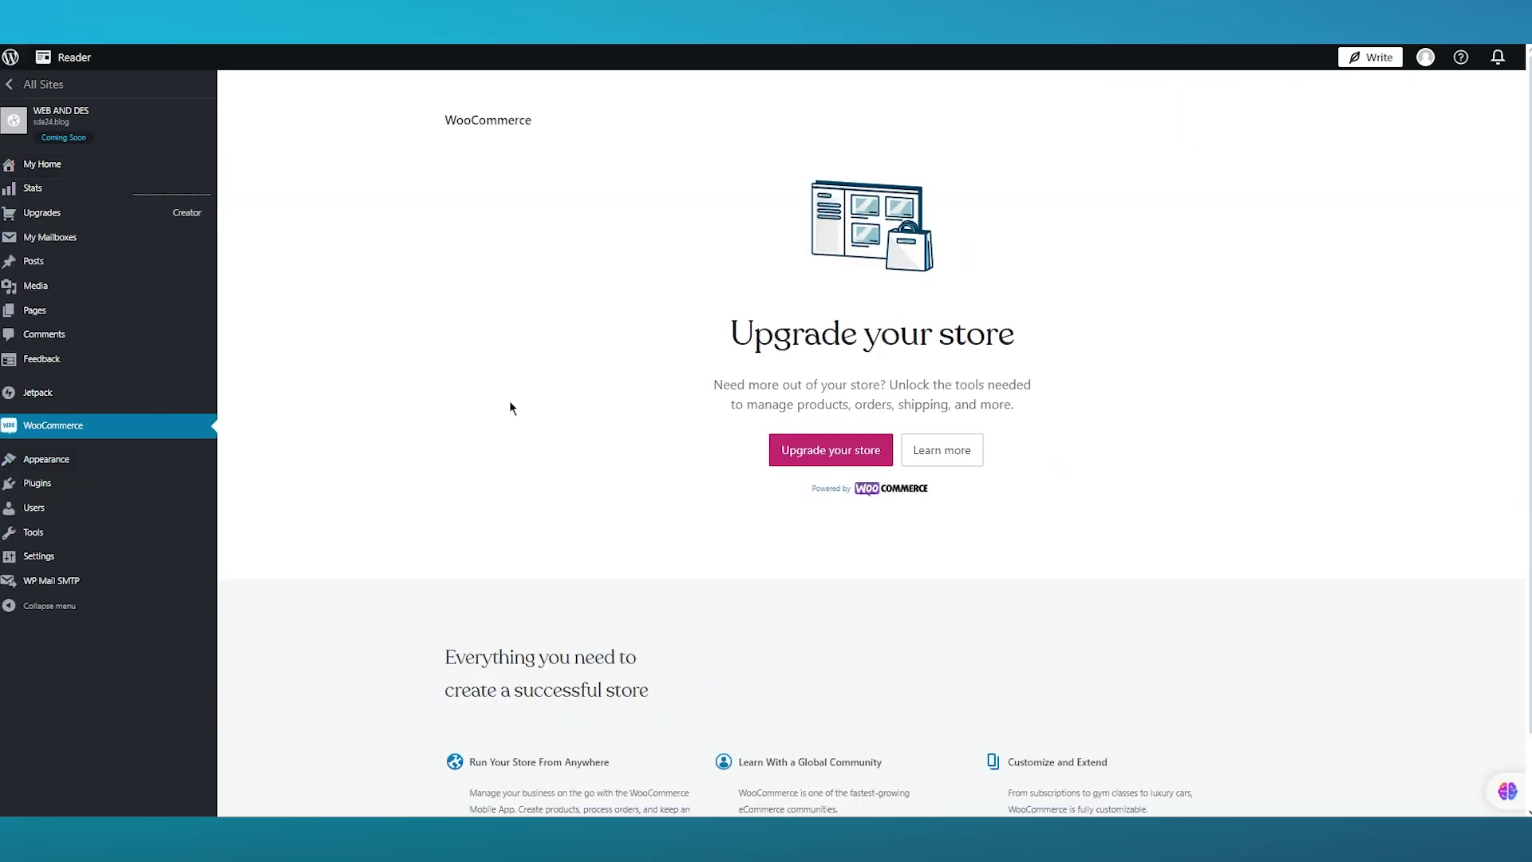
{"action": "scroll", "coordinate": [511, 408], "scroll_direction": "down", "scroll_amount": 1}
{"action": "scroll", "coordinate": [510, 408], "scroll_direction": "up", "scroll_amount": 1}
{"action": "left_click", "coordinate": [831, 452]}
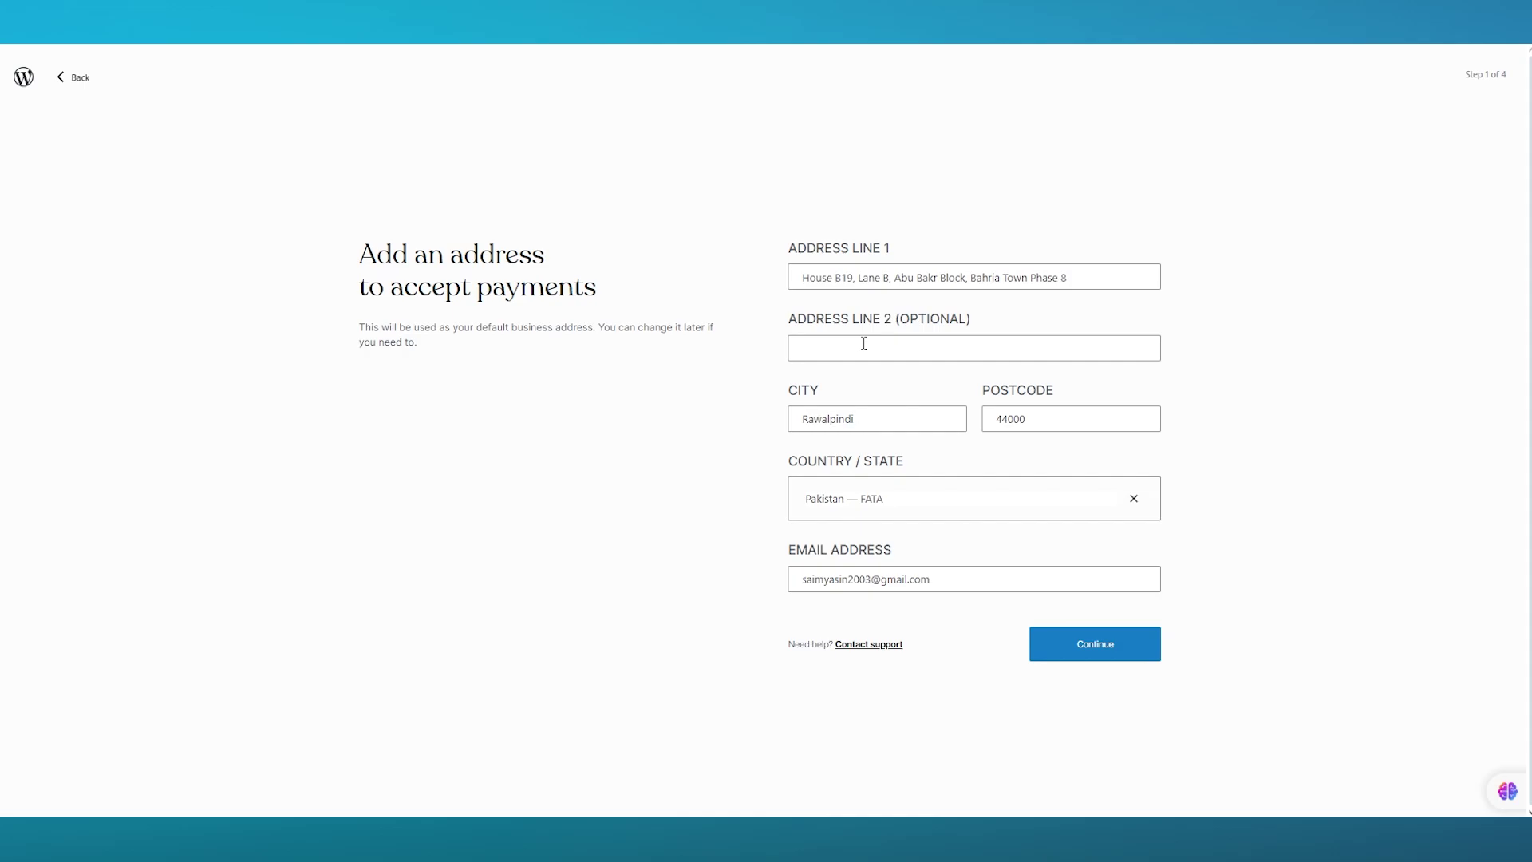
{"action": "left_click", "coordinate": [1043, 640]}
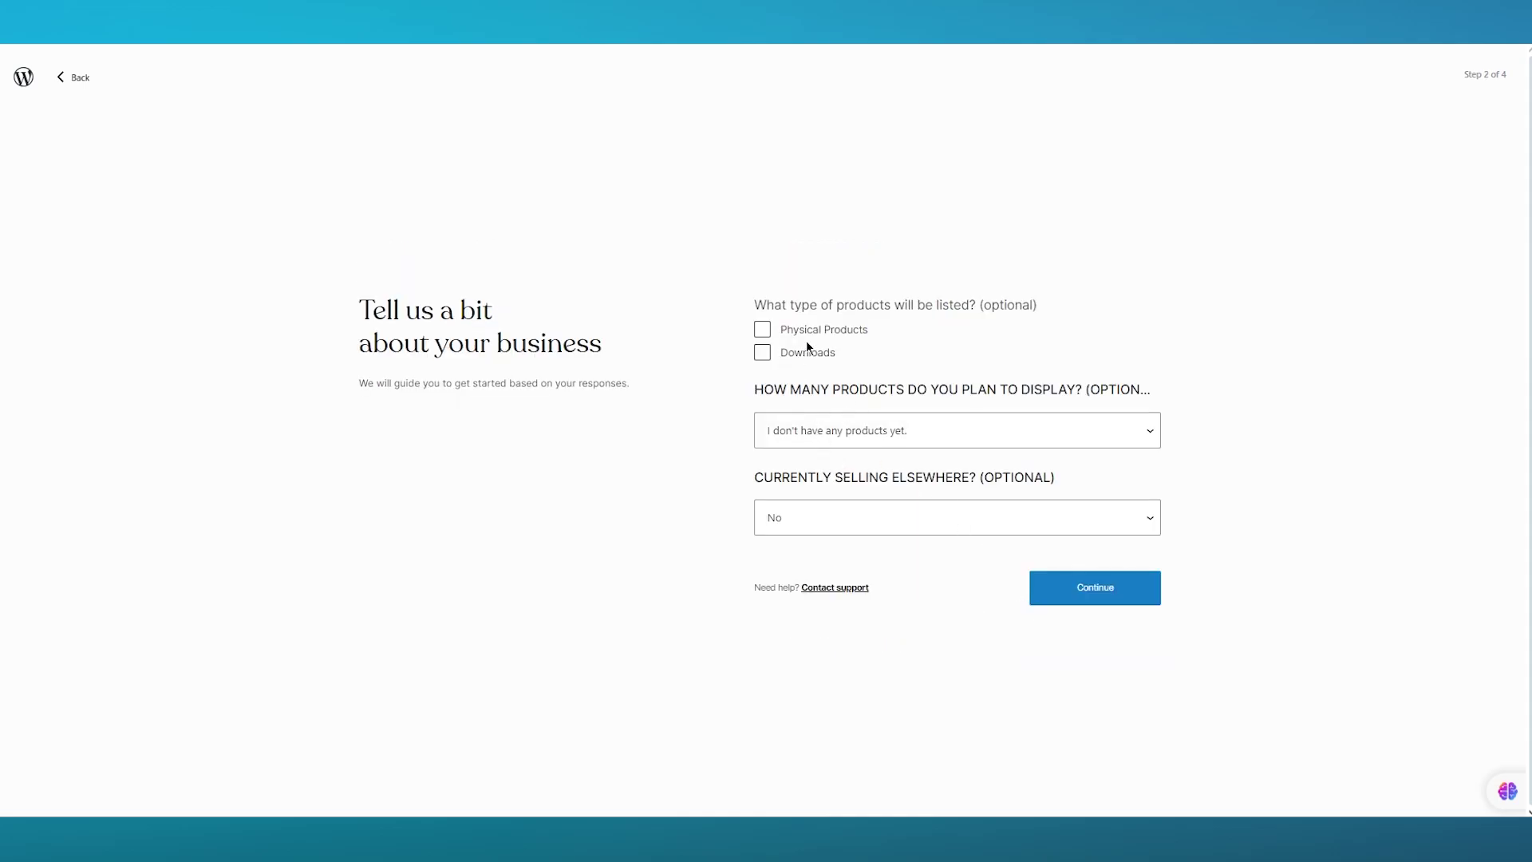
Describe the business as listing physical products, displaying 1-10 products and not currently selling elsewhere, and continue the setup.
{"action": "left_click", "coordinate": [766, 328]}
{"action": "left_click", "coordinate": [837, 428]}
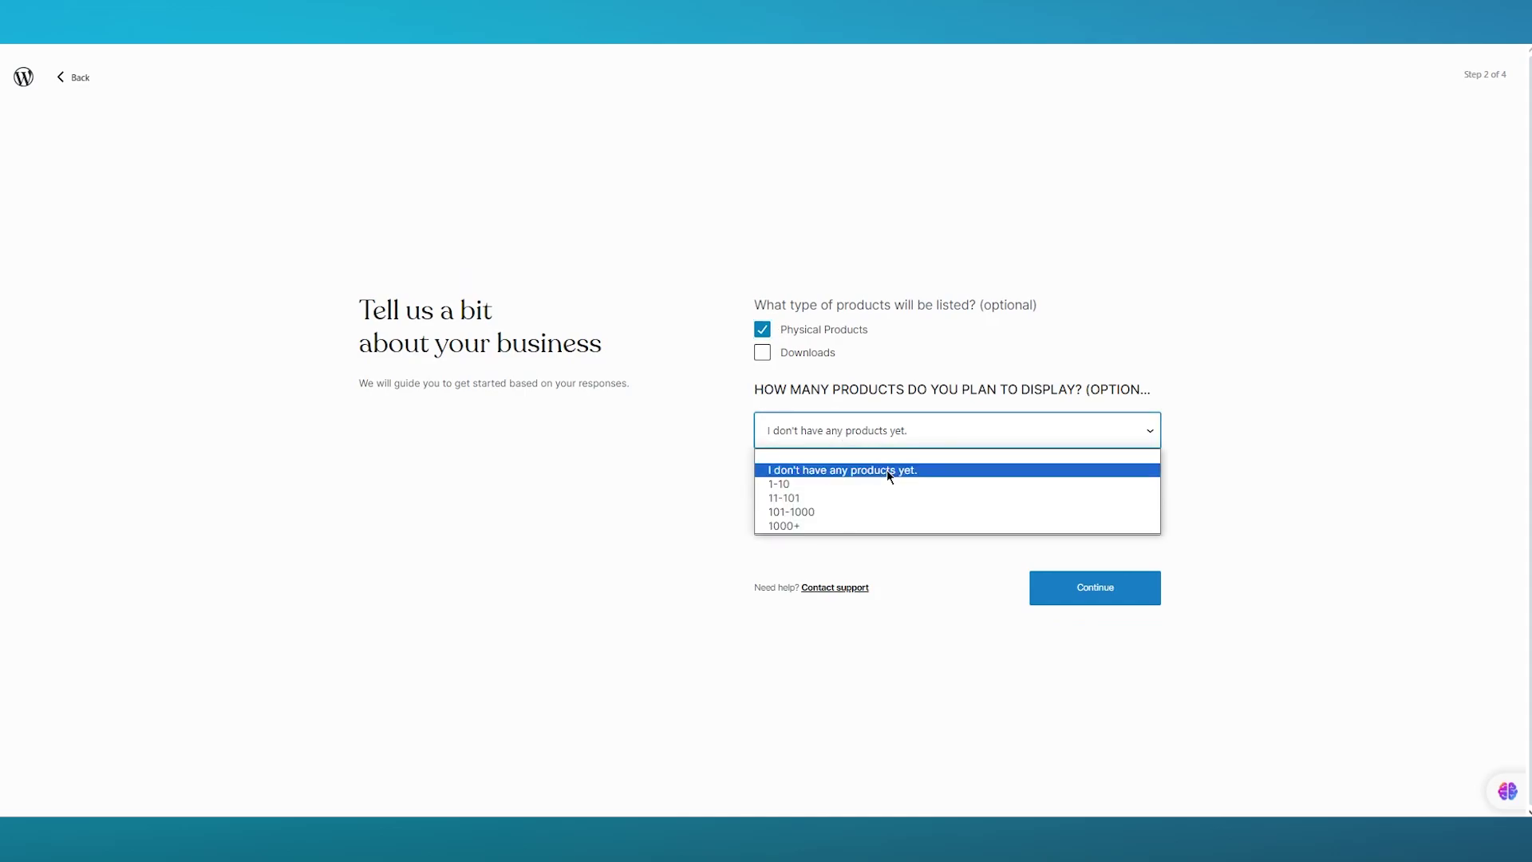
{"action": "left_click", "coordinate": [869, 482]}
{"action": "left_click", "coordinate": [843, 517]}
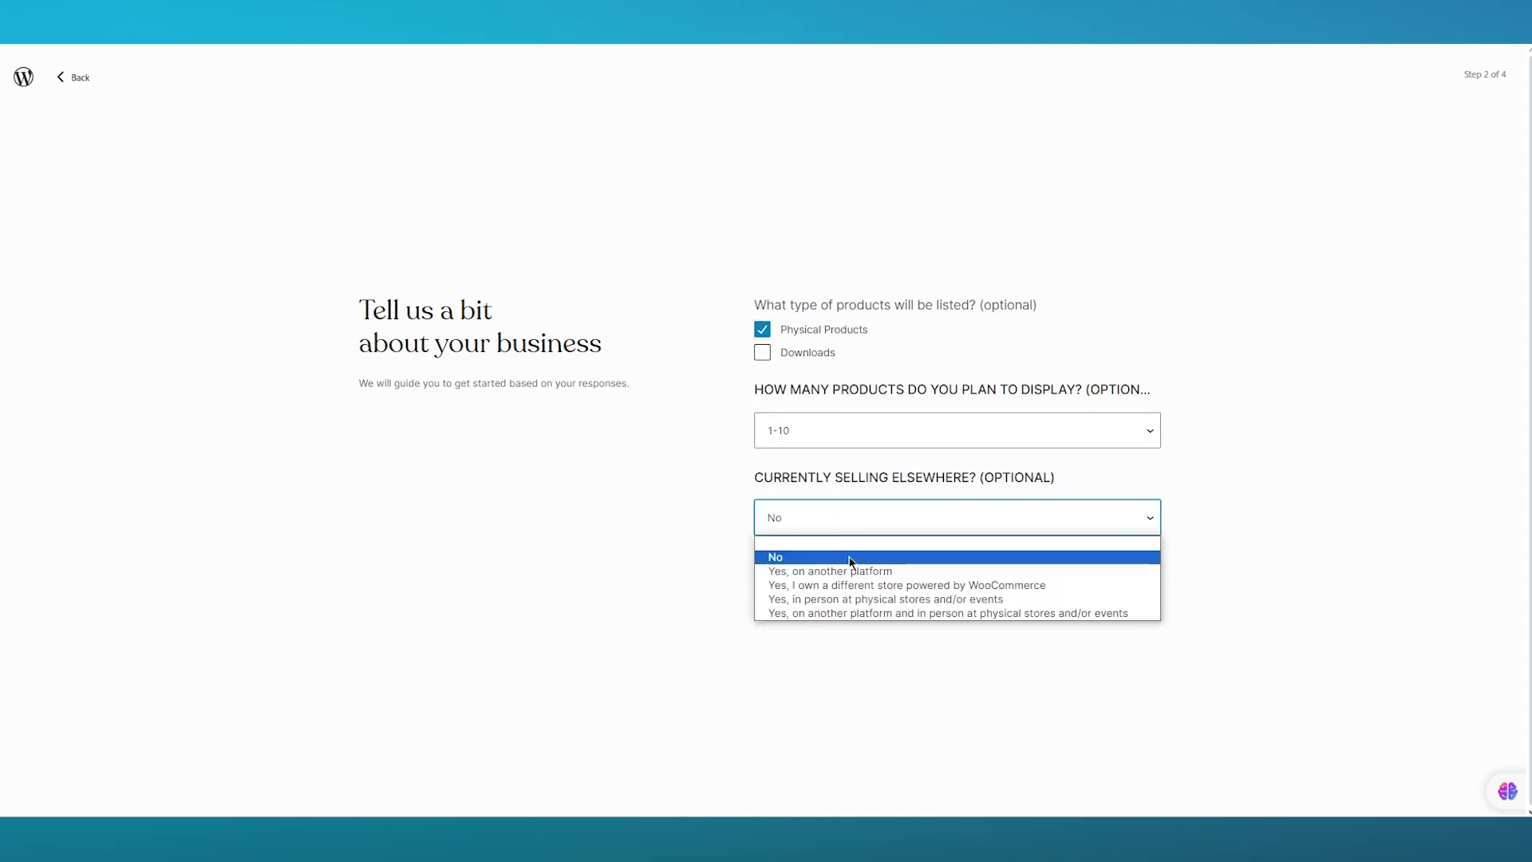
{"action": "left_click", "coordinate": [848, 555]}
{"action": "left_click", "coordinate": [1110, 609]}
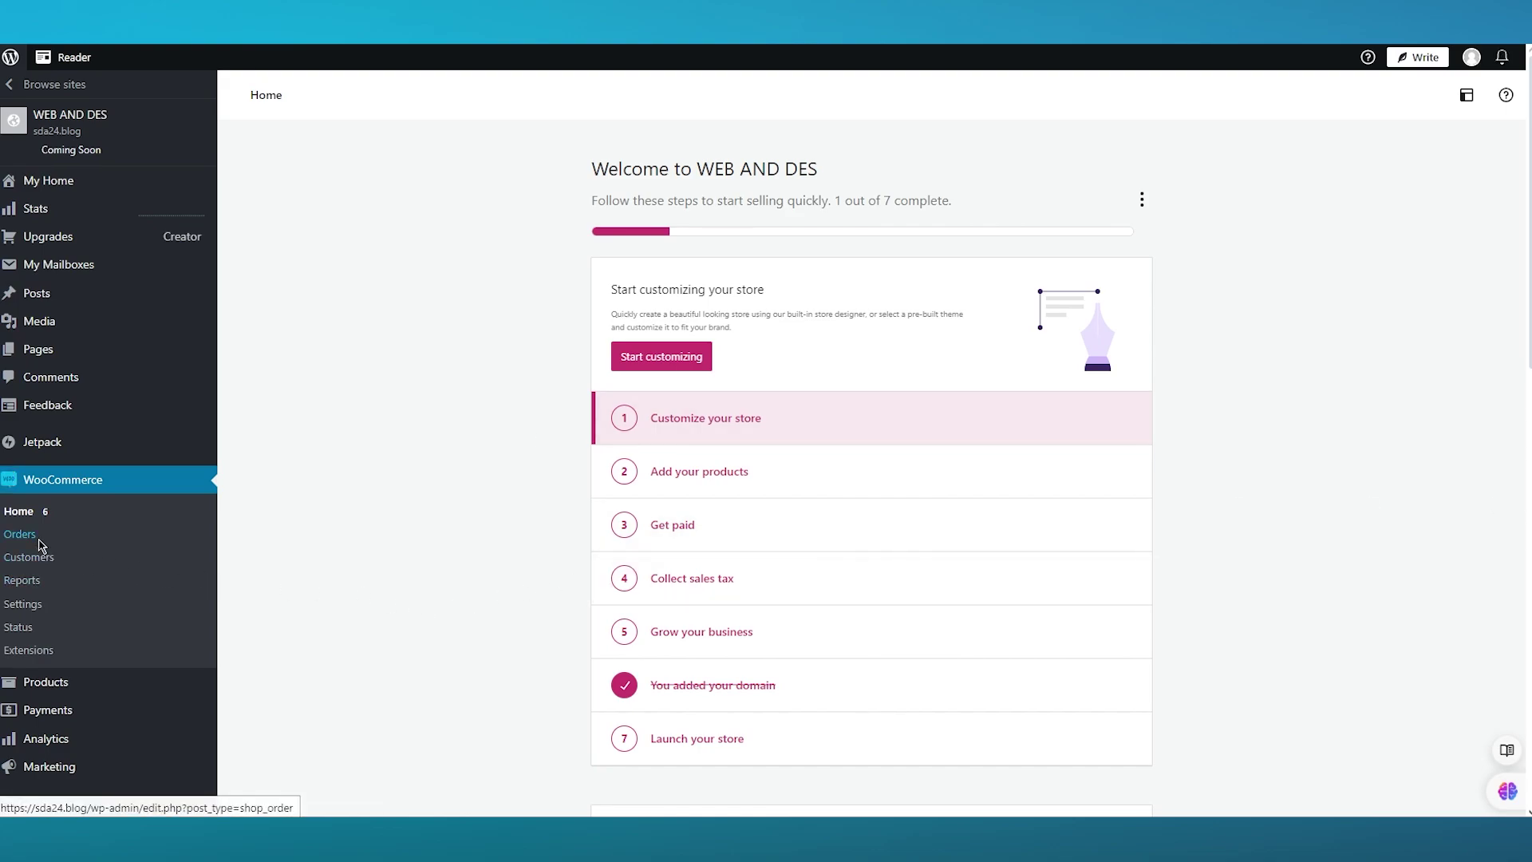
View the WooCommerce orders page and go to the marketplace for adding a new plugin.
{"action": "left_click", "coordinate": [75, 536]}
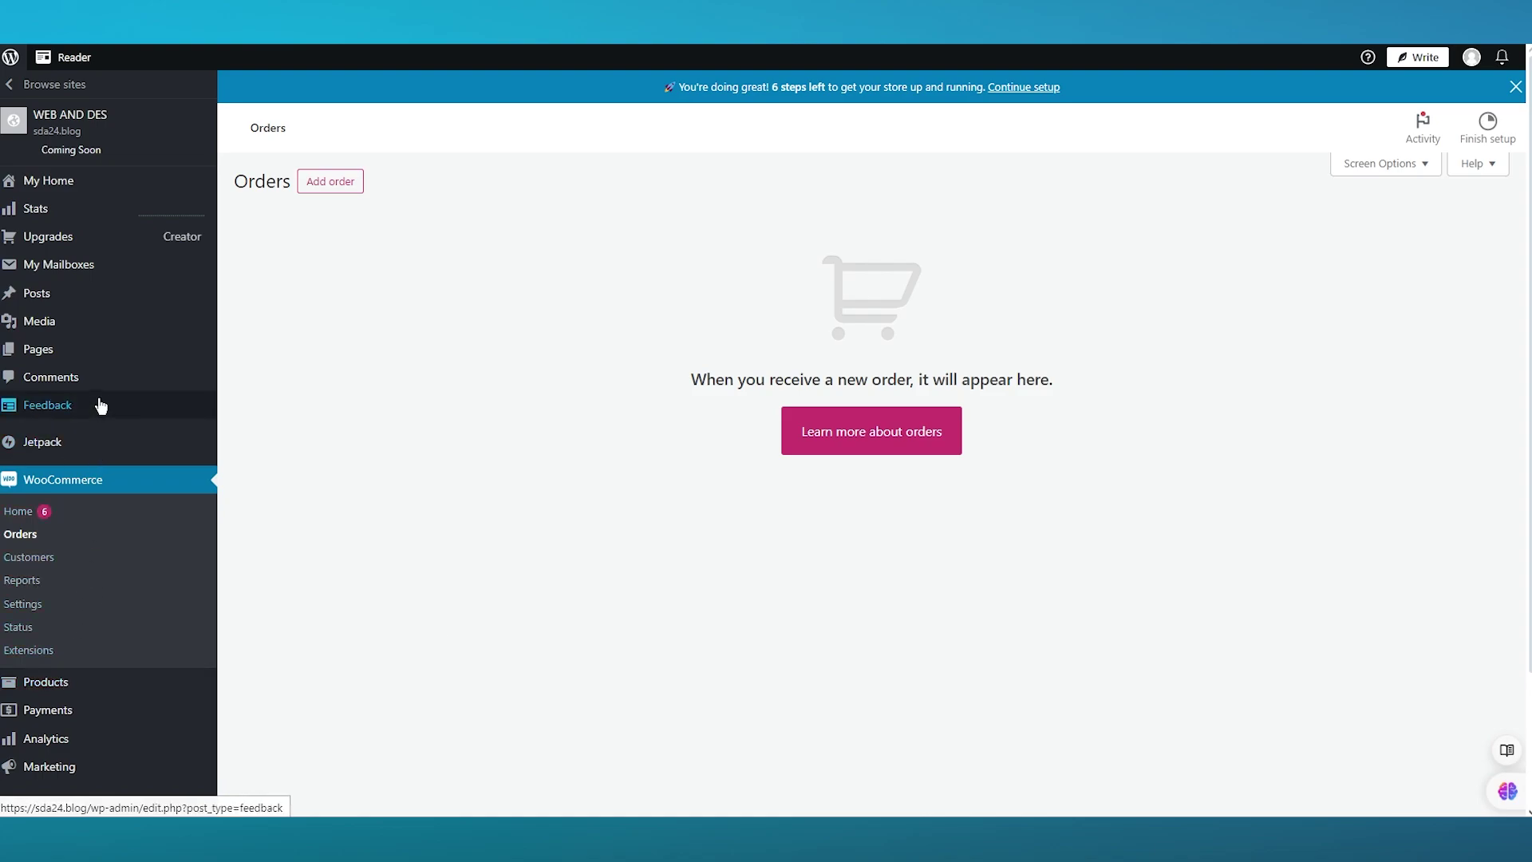
{"action": "scroll", "coordinate": [100, 415], "scroll_direction": "down", "scroll_amount": 2}
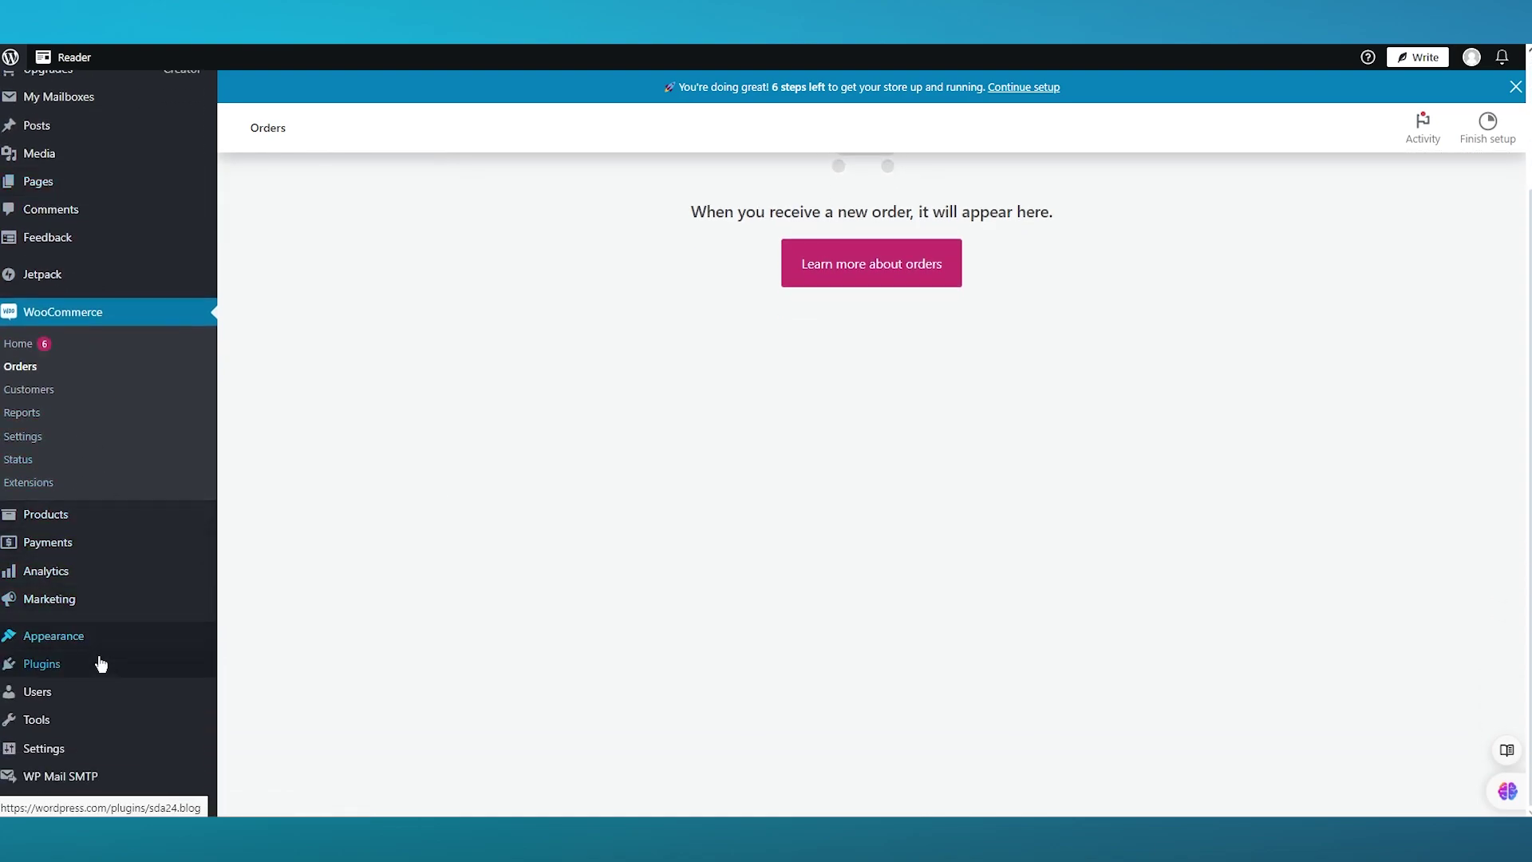
{"action": "mouse_move", "coordinate": [93, 675]}
{"action": "left_click", "coordinate": [160, 510]}
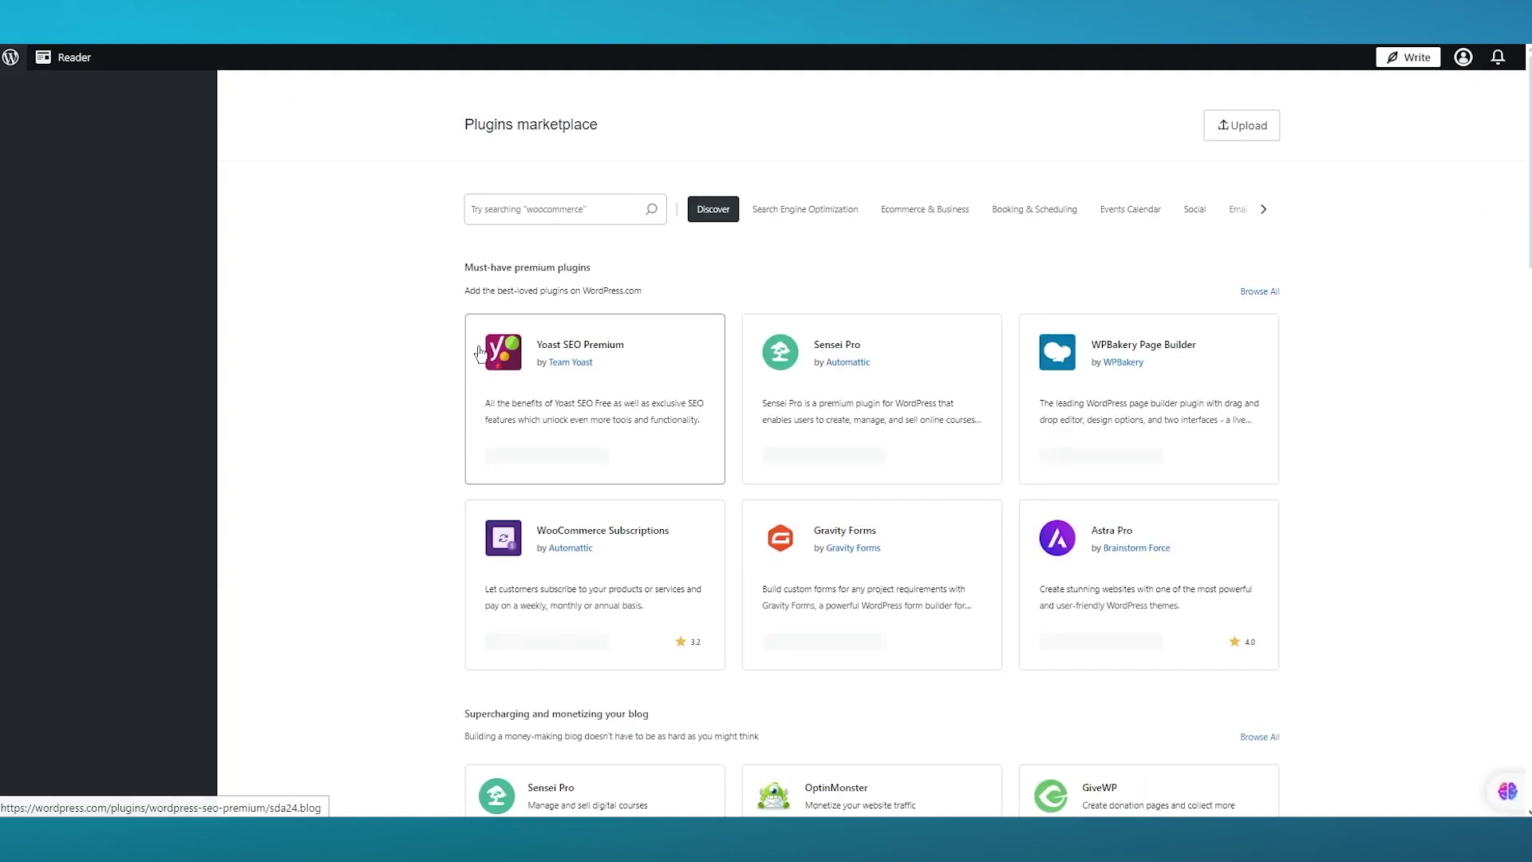
Search the plugin marketplace for "woocommerce" and look through the listed extensions.
{"action": "left_click", "coordinate": [558, 209]}
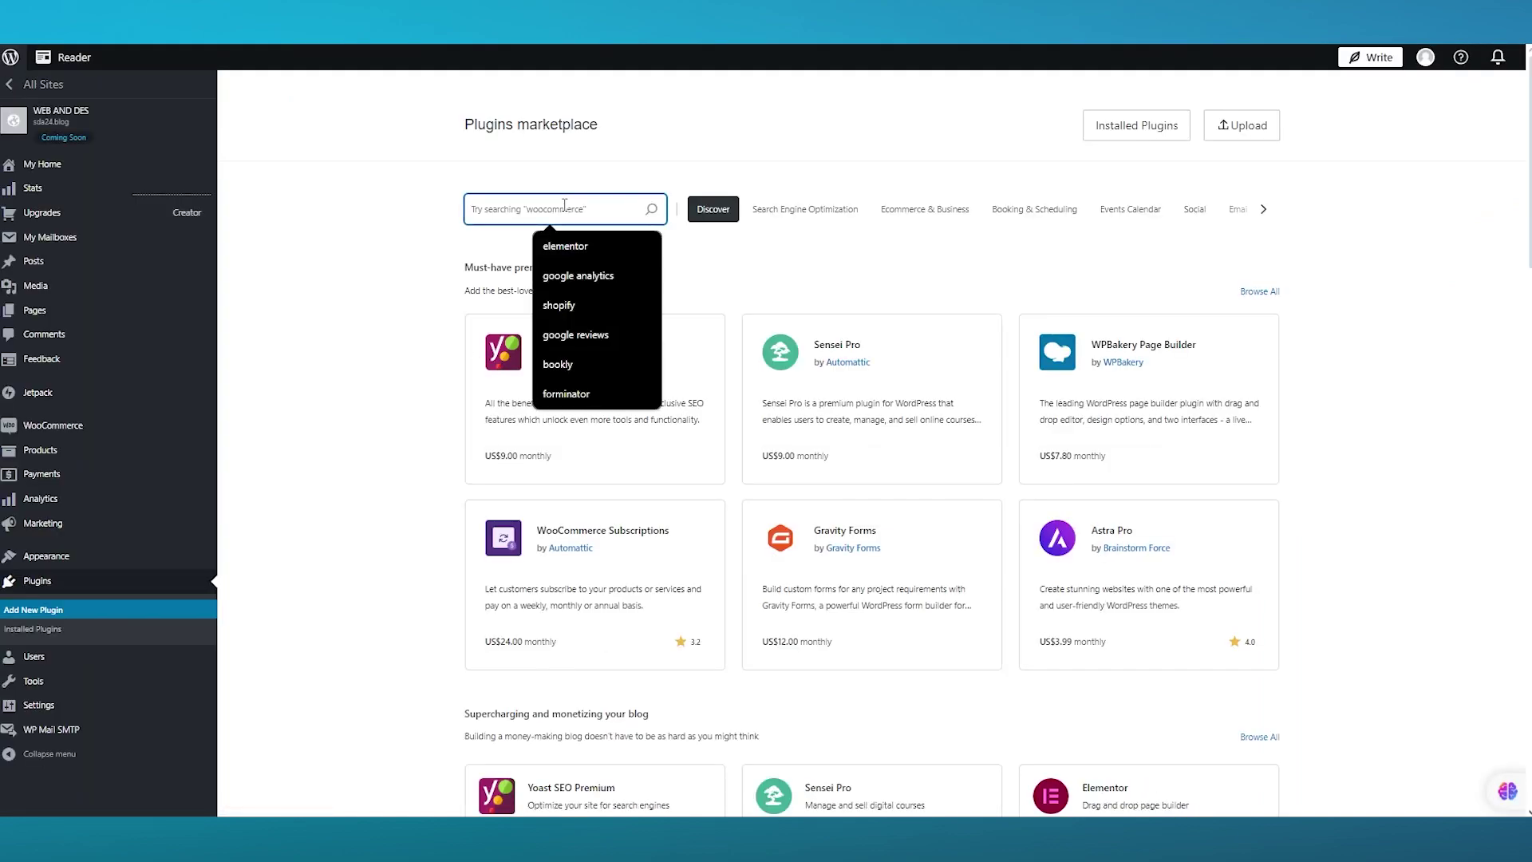
{"action": "type", "text": "woocommer"}
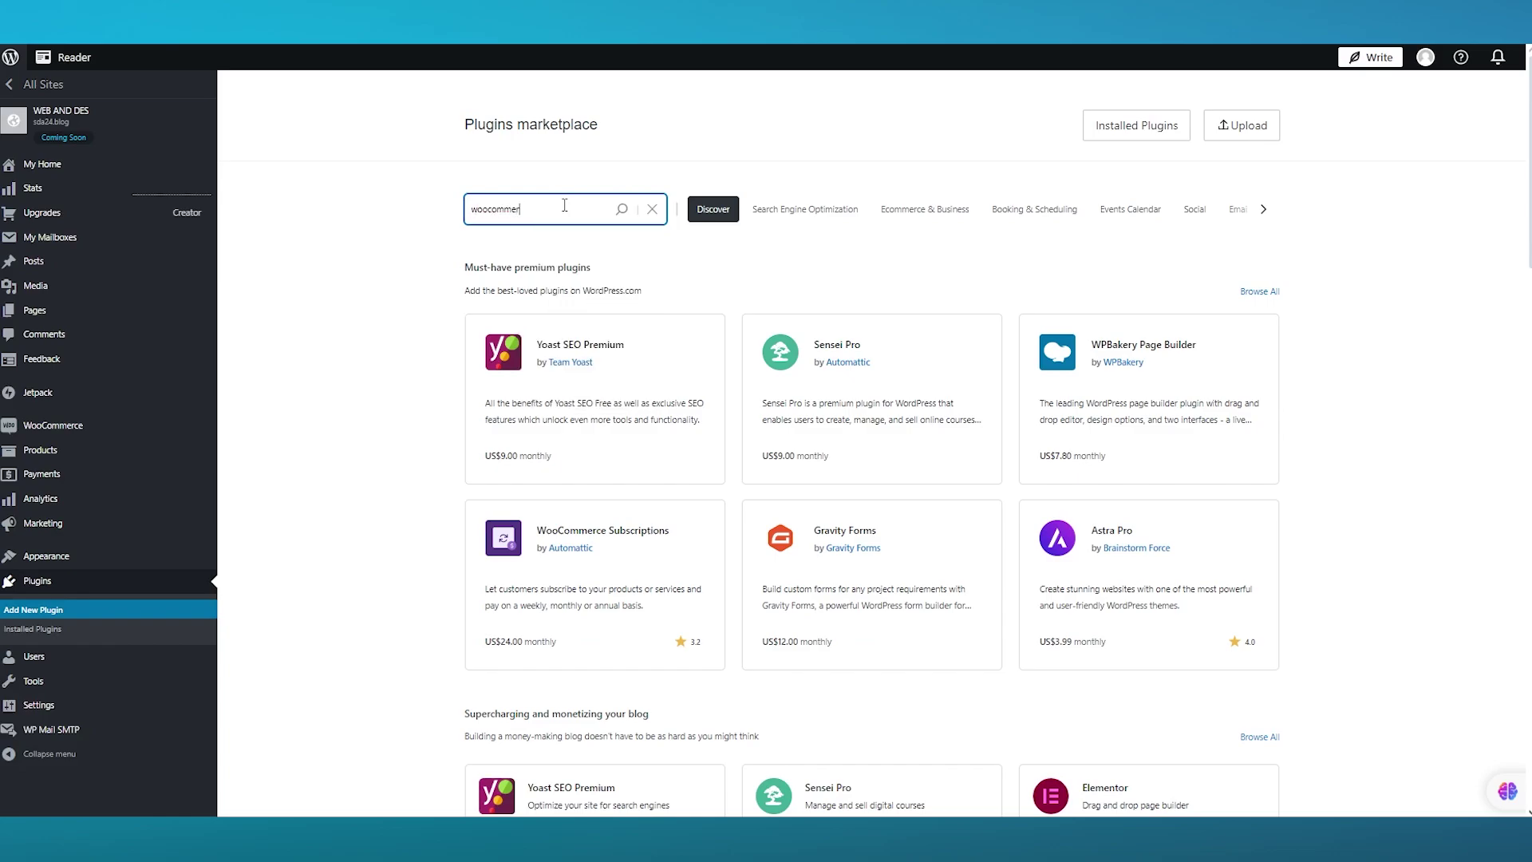
{"action": "type", "text": "ce"}
{"action": "key", "text": "Return"}
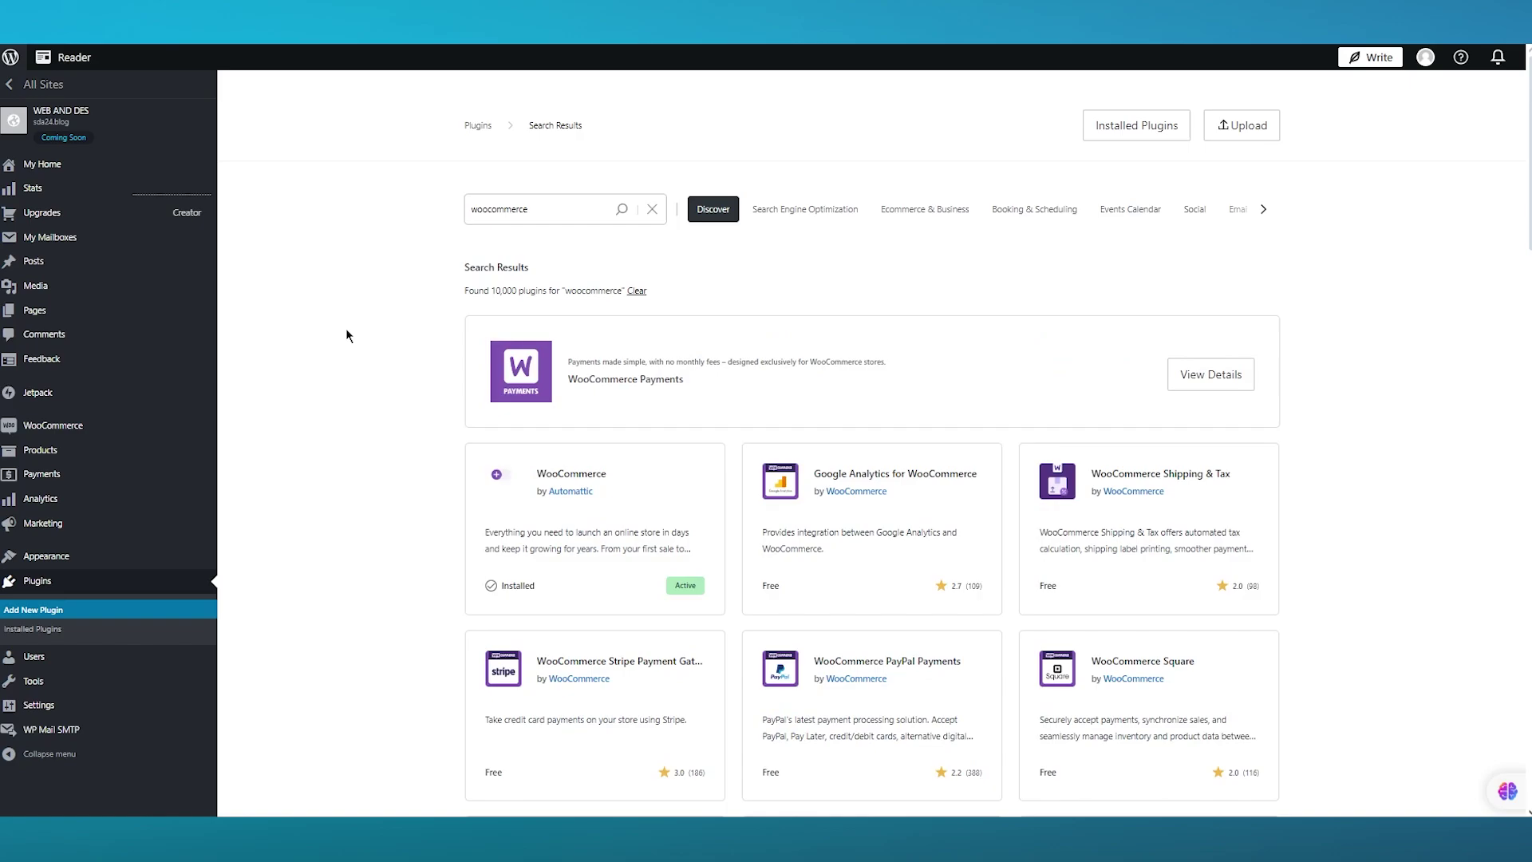
{"action": "scroll", "coordinate": [1329, 409], "scroll_direction": "down", "scroll_amount": 2}
{"action": "scroll", "coordinate": [1329, 408], "scroll_direction": "down", "scroll_amount": 4}
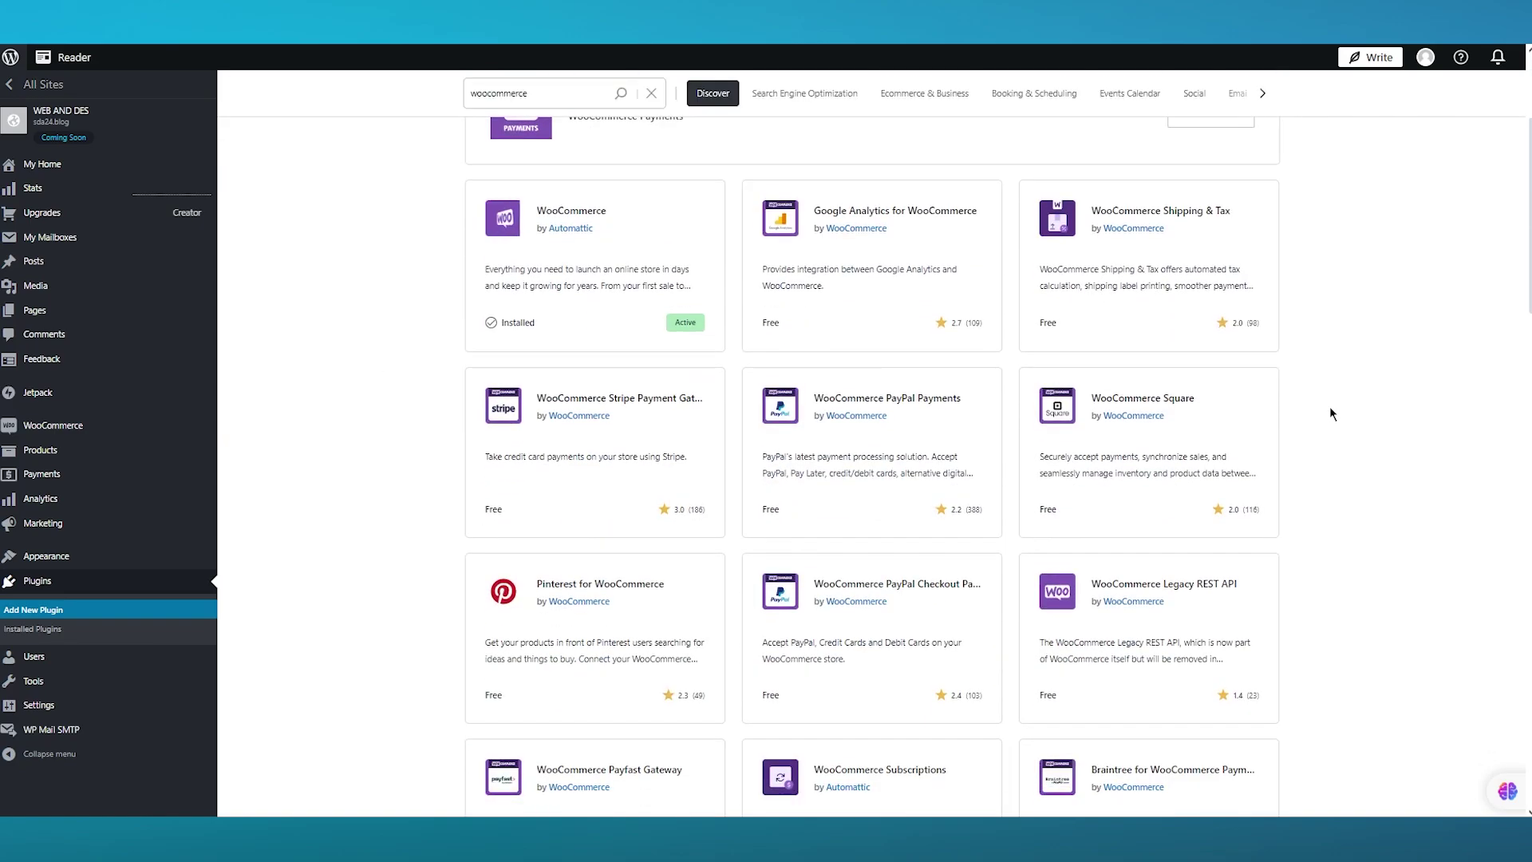
{"action": "scroll", "coordinate": [1329, 413], "scroll_direction": "down", "scroll_amount": 7}
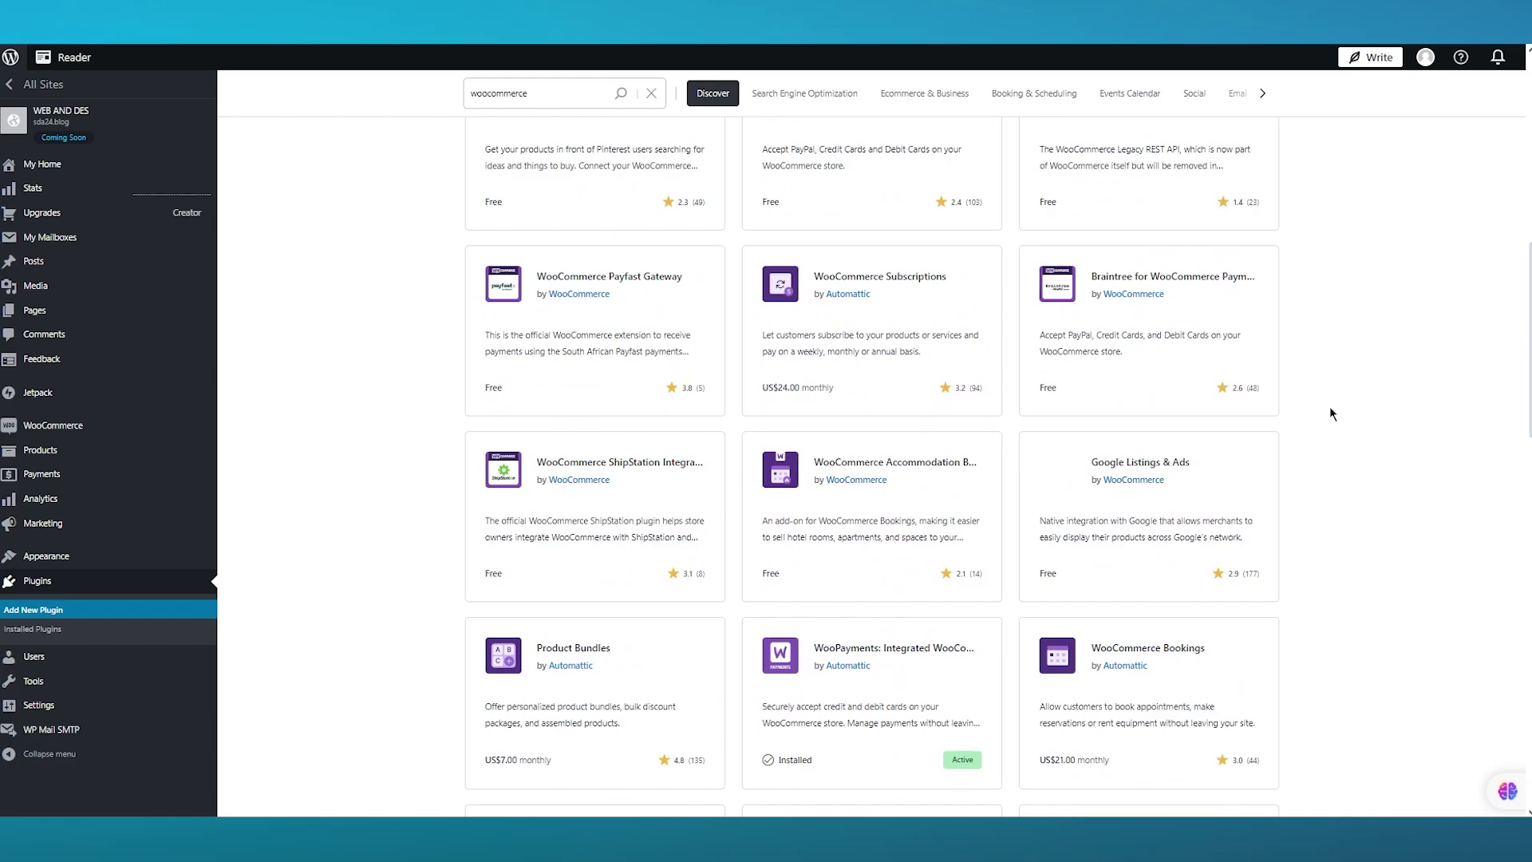
{"action": "scroll", "coordinate": [1329, 413], "scroll_direction": "down", "scroll_amount": 5}
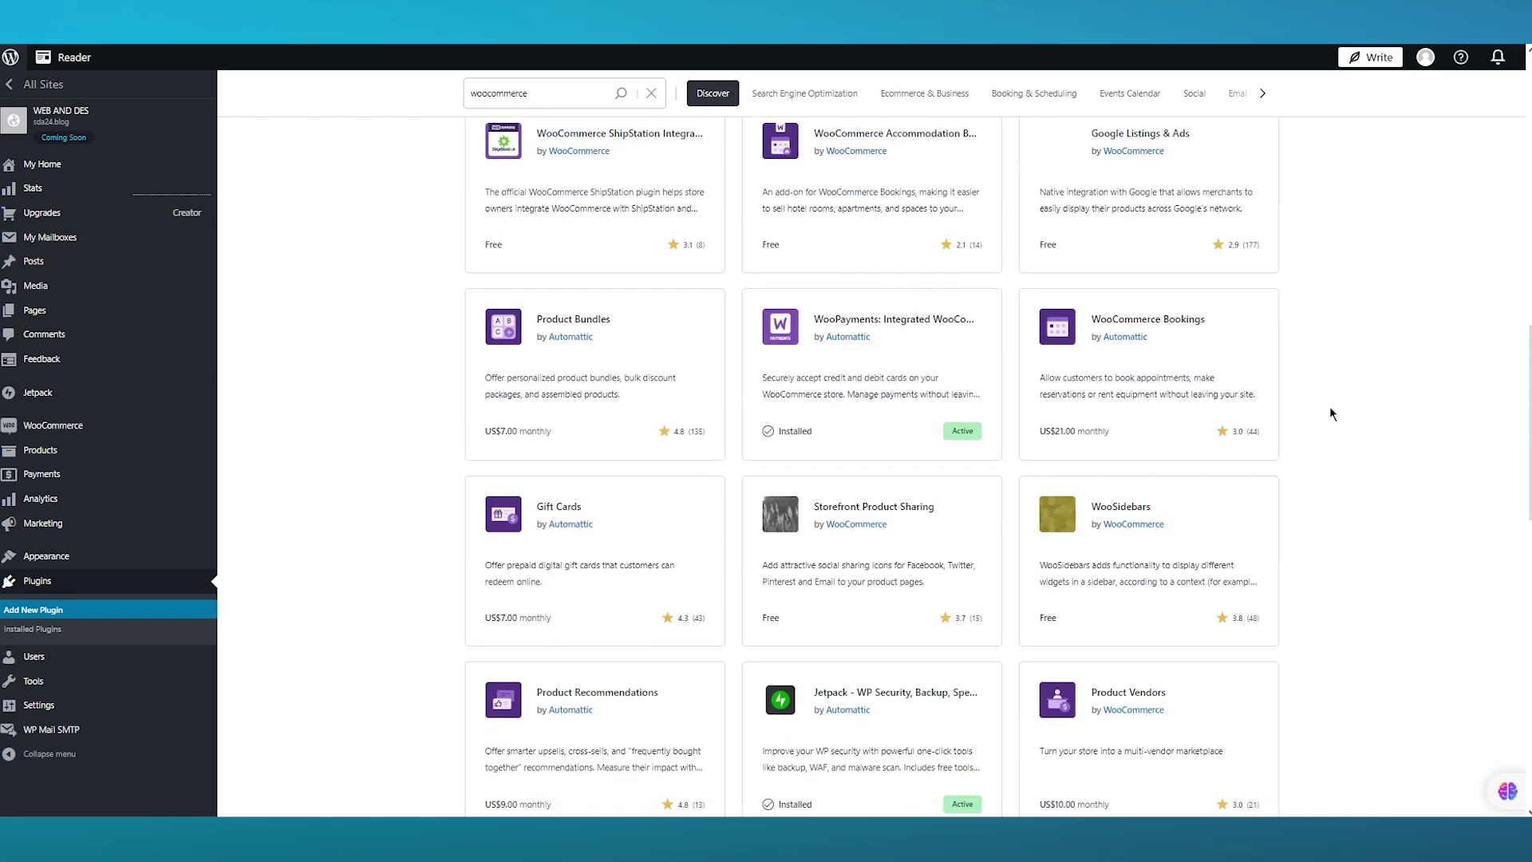
{"action": "scroll", "coordinate": [1331, 413], "scroll_direction": "down", "scroll_amount": 9}
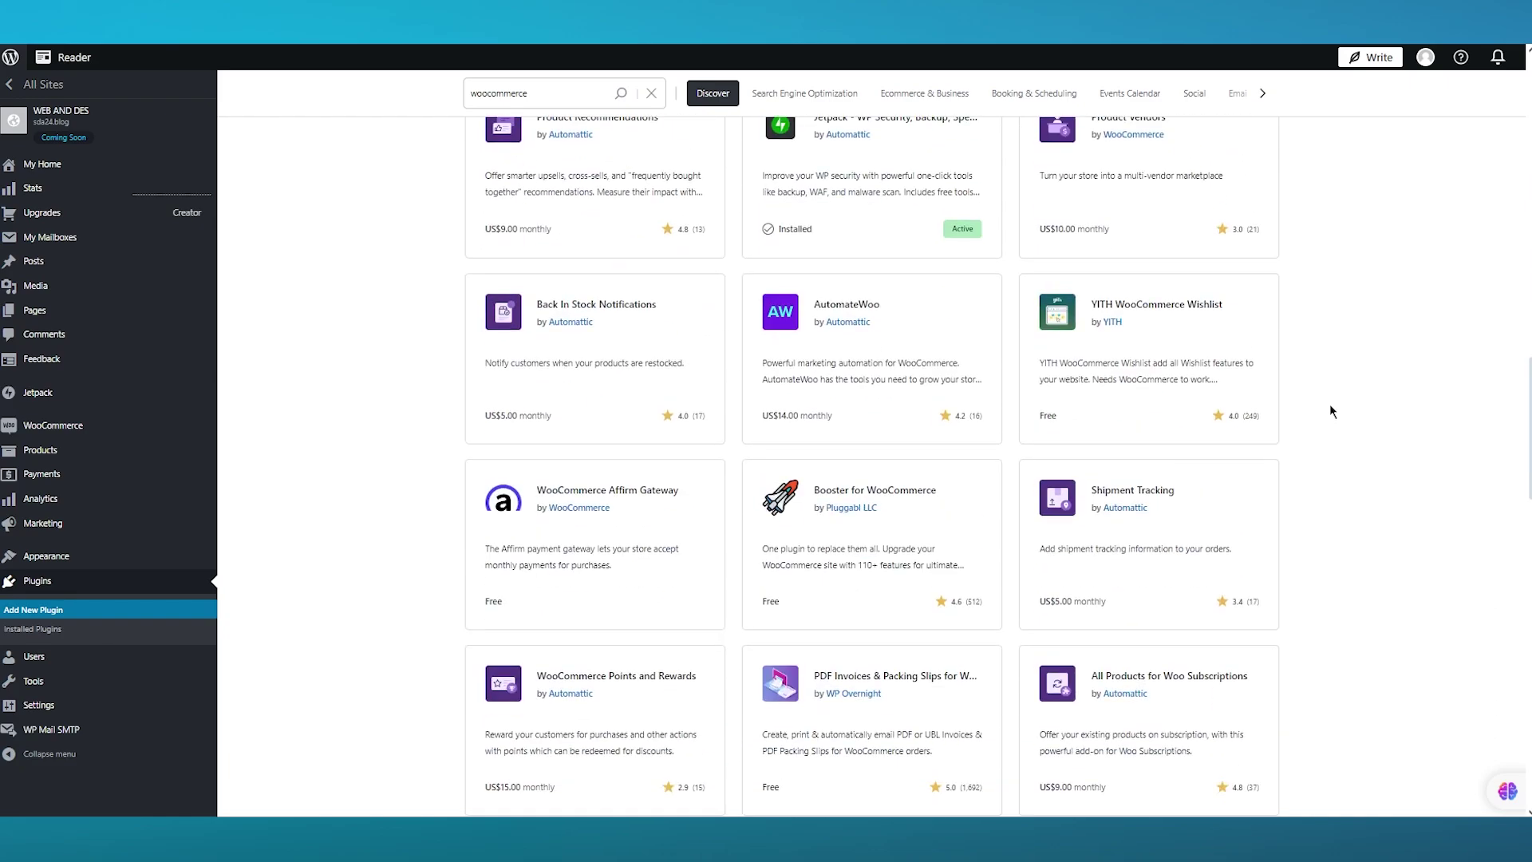
{"action": "scroll", "coordinate": [1329, 404], "scroll_direction": "up", "scroll_amount": 20}
Replace the plugin search term with "shipment tracking" and run the search.
{"action": "left_click_drag", "start_coordinate": [591, 209], "coordinate": [418, 207]}
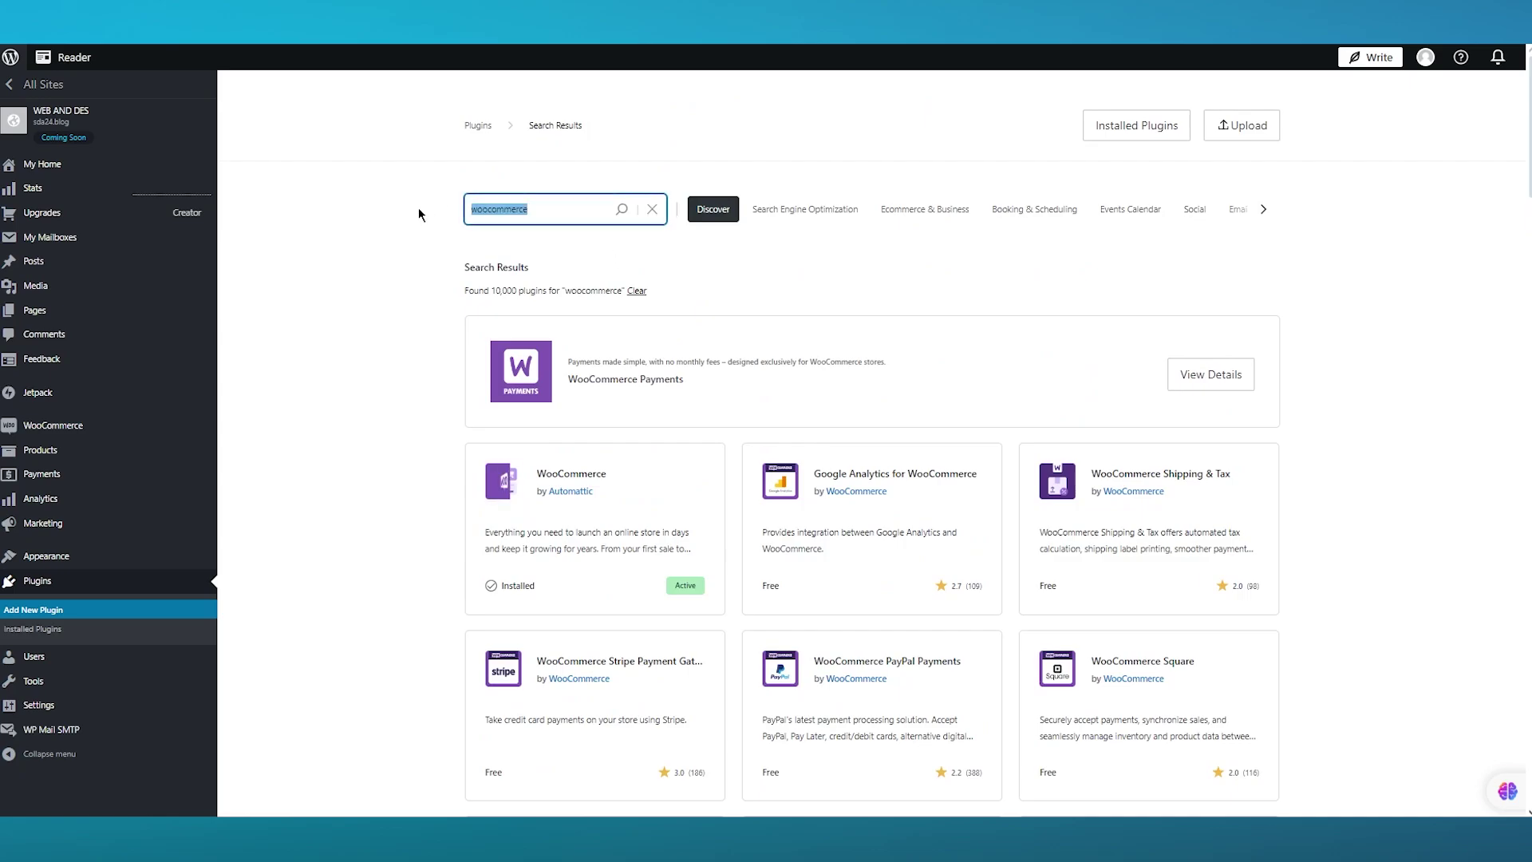
{"action": "type", "text": "sh"}
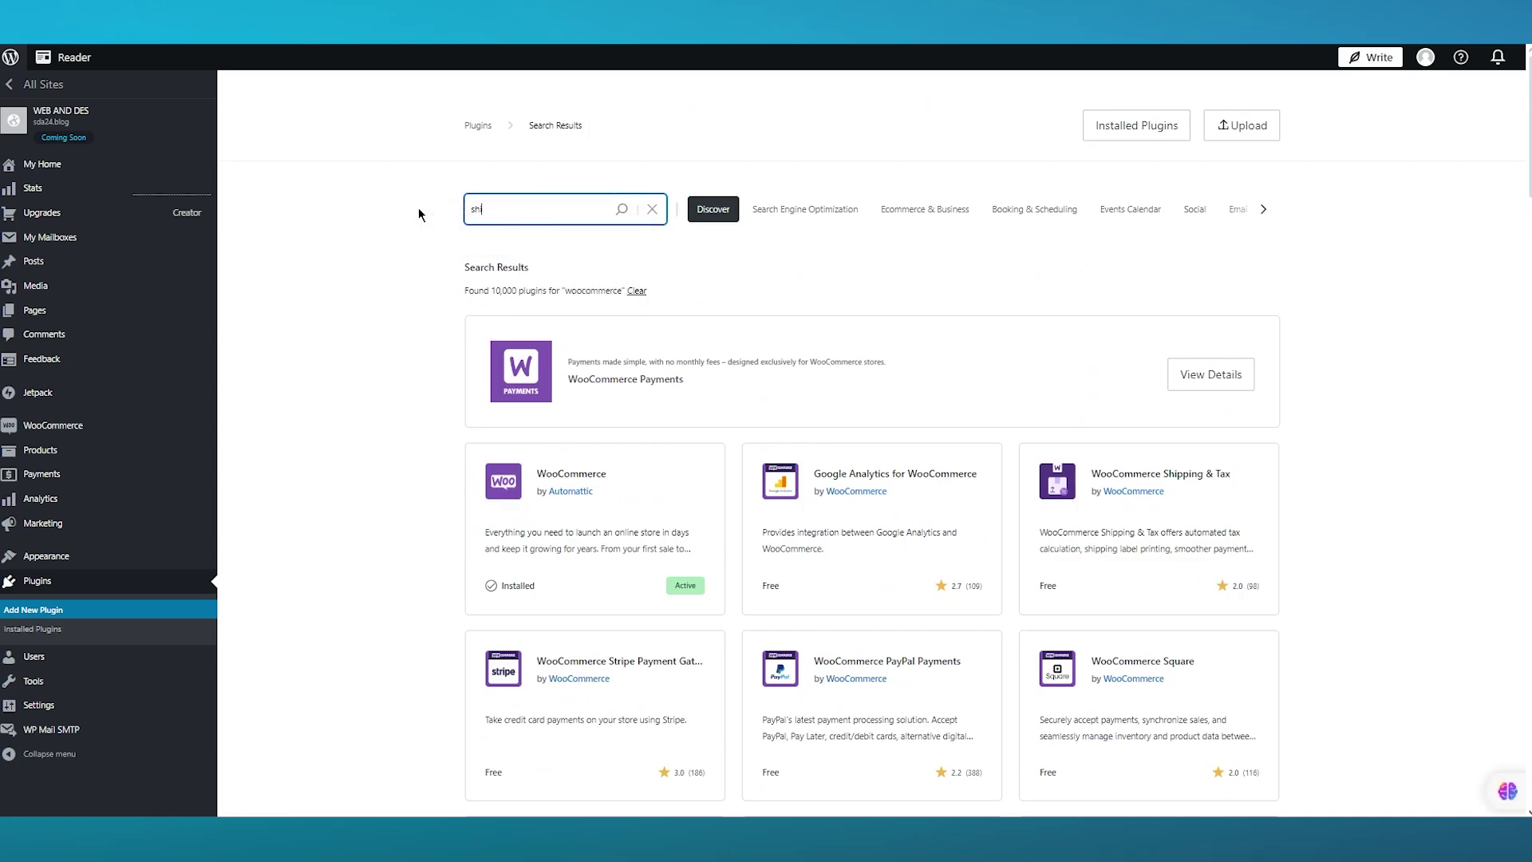
{"action": "type", "text": "iment tr"}
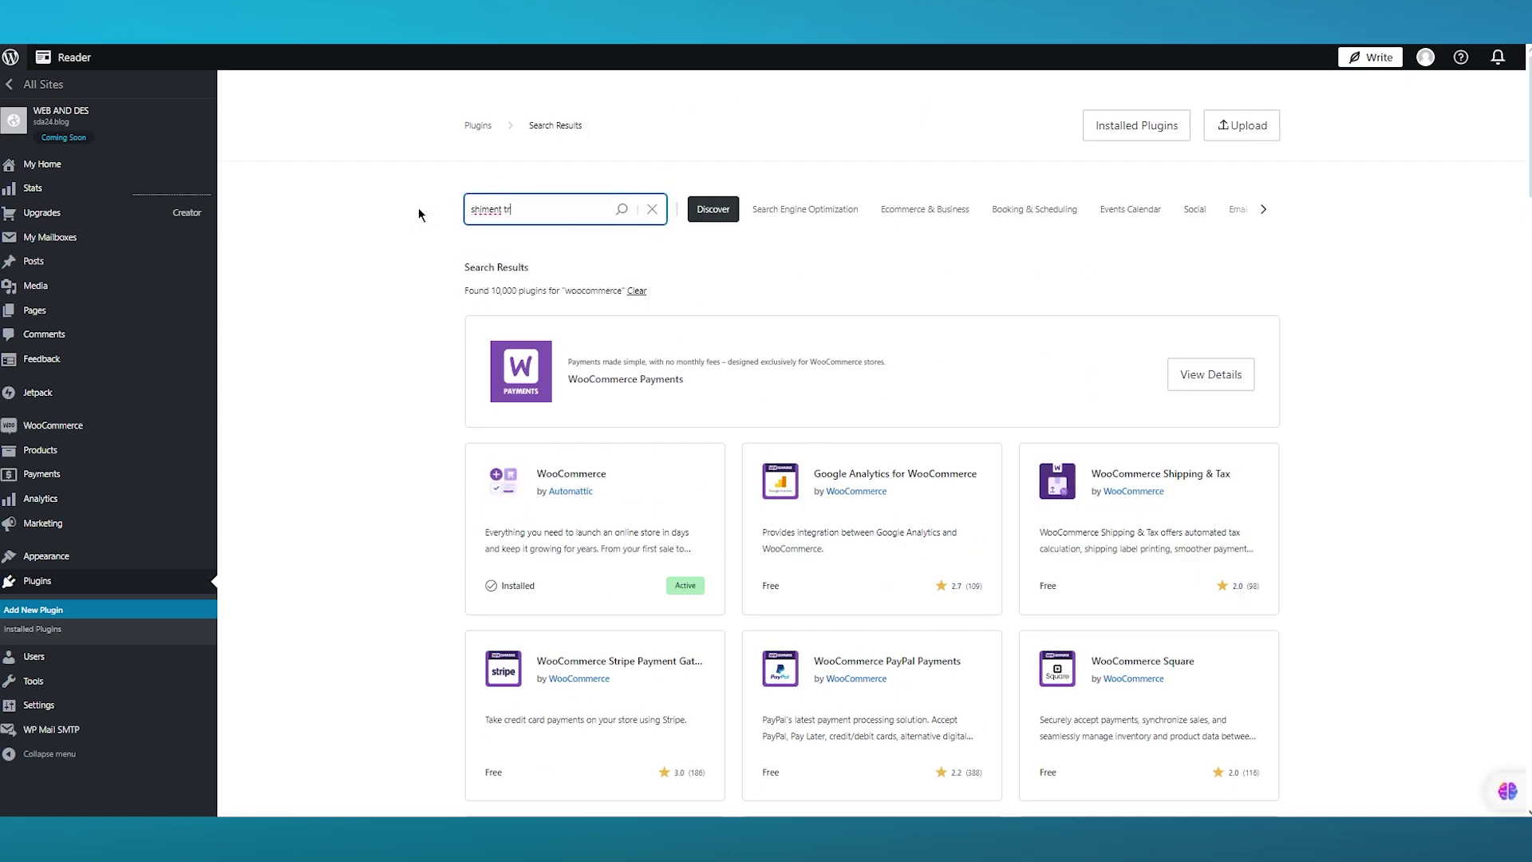
{"action": "type", "text": "acking"}
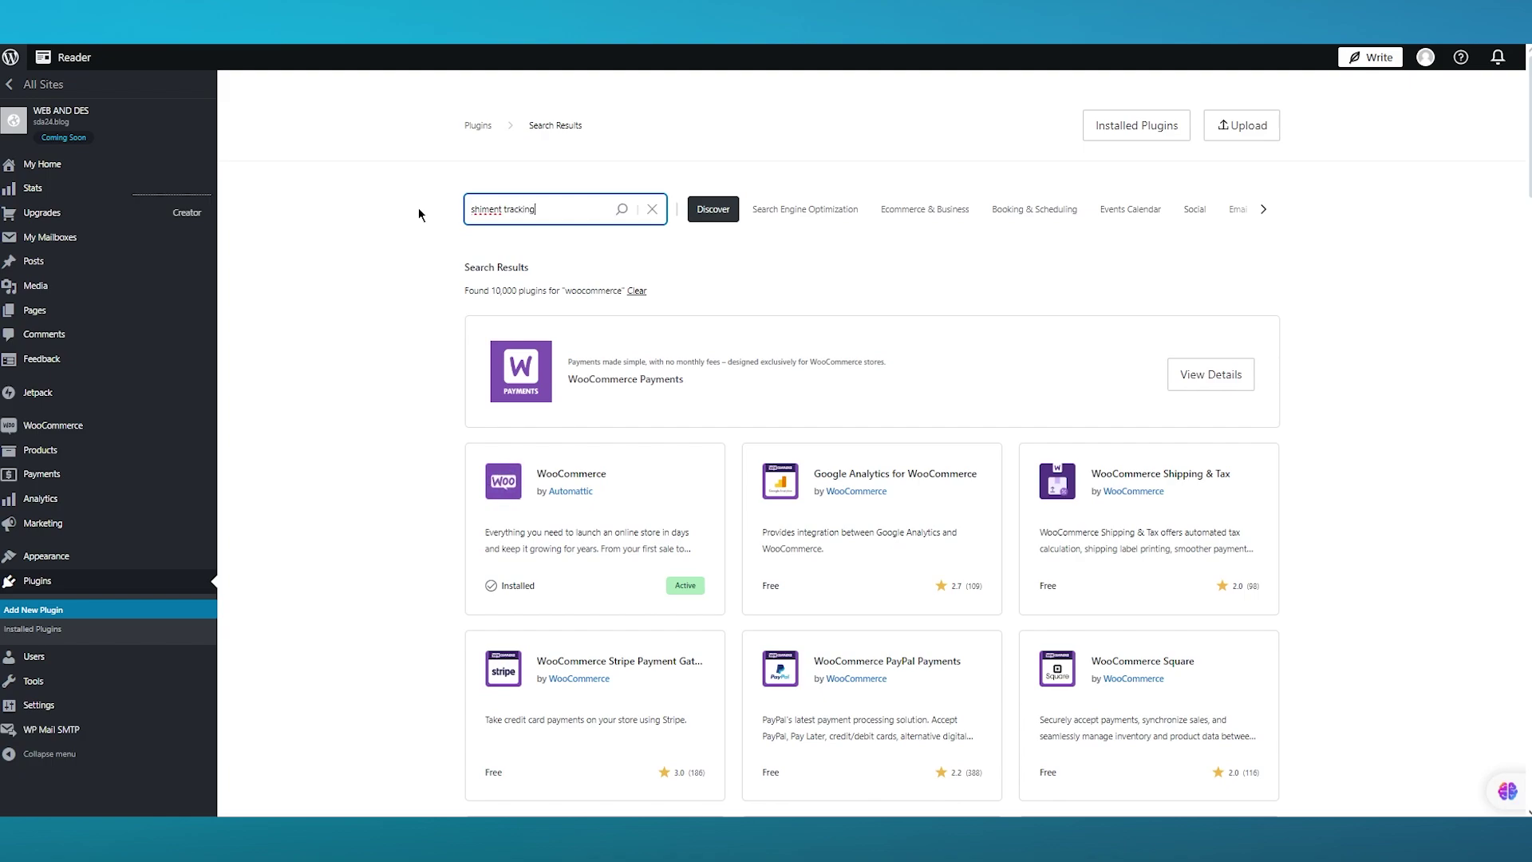
{"action": "key", "text": "Left"}
{"action": "key", "text": "Left"}
{"action": "key", "text": "Left"}
{"action": "key", "text": "Left"}
{"action": "key", "text": "Left"}
{"action": "key", "text": "Left"}
{"action": "key", "text": "Left"}
{"action": "key", "text": "Left"}
{"action": "key", "text": "Left"}
{"action": "key", "text": "Left"}
{"action": "key", "text": "Left"}
{"action": "key", "text": "Left"}
{"action": "key", "text": "Left"}
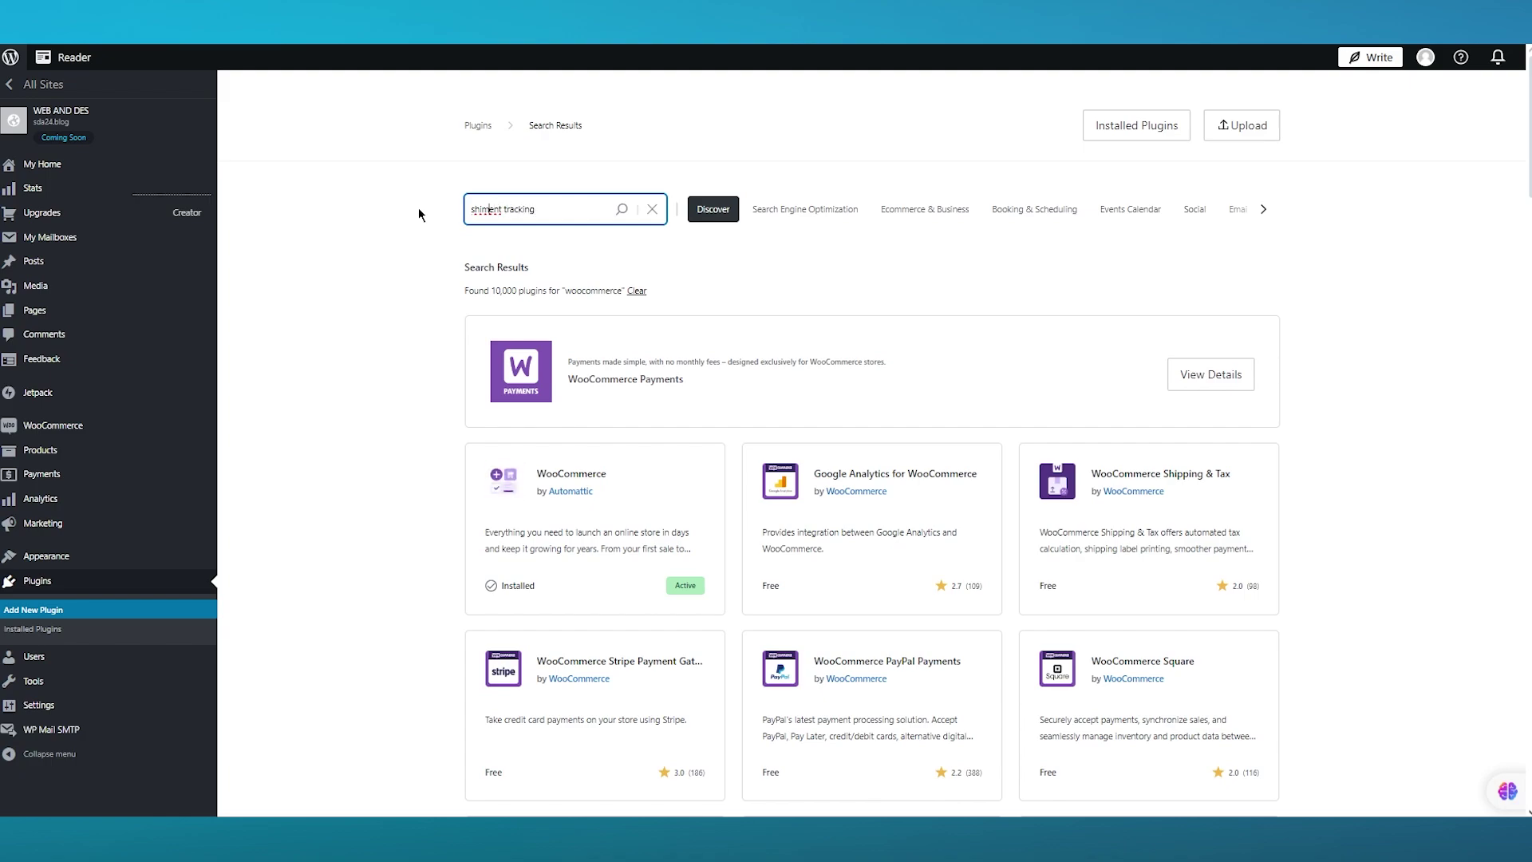
{"action": "type", "text": "p"}
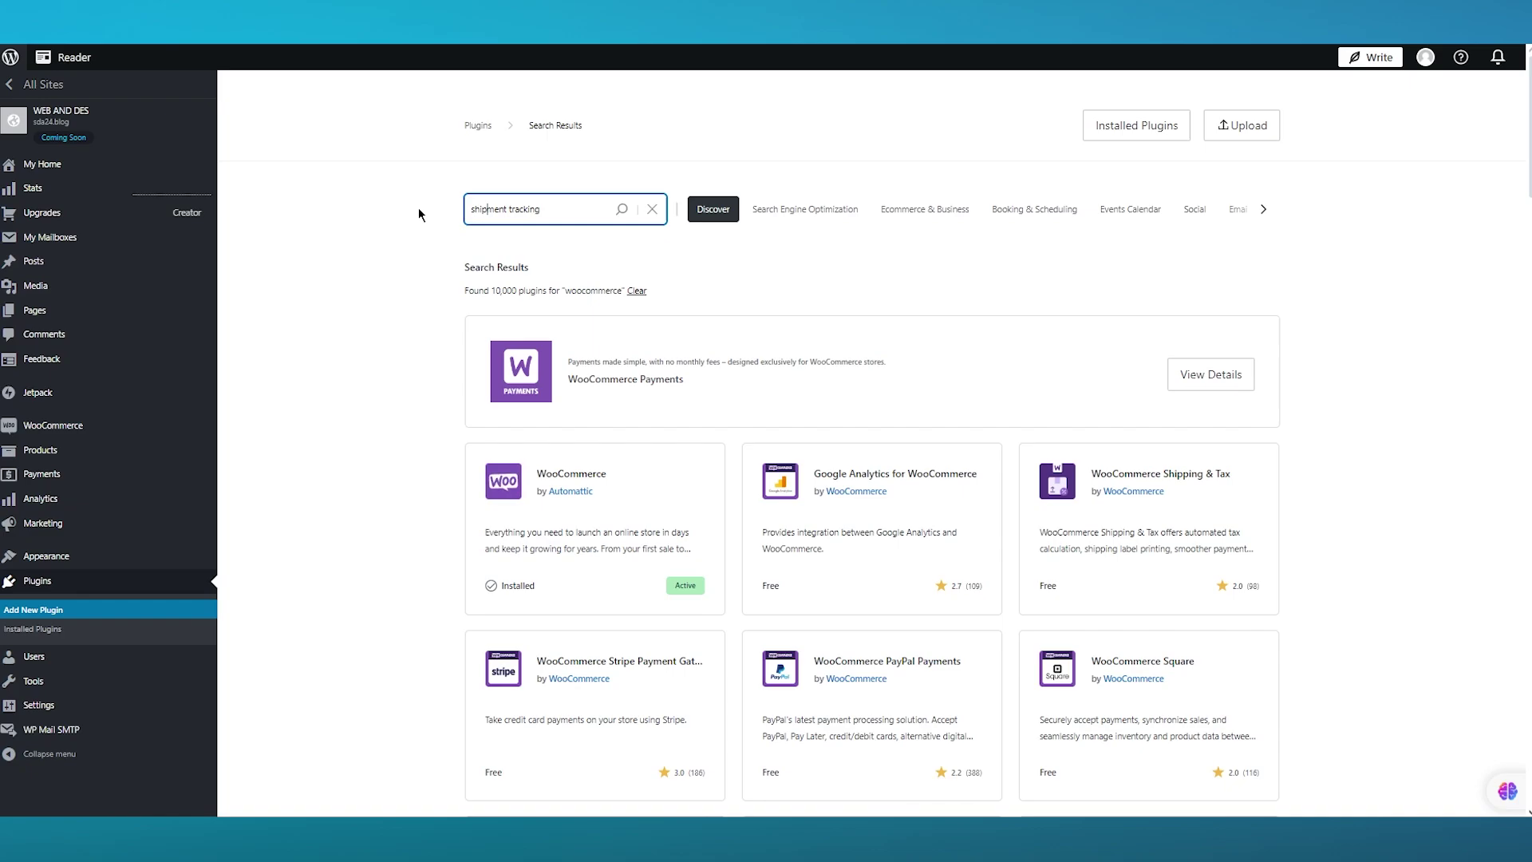
{"action": "key", "text": "Return"}
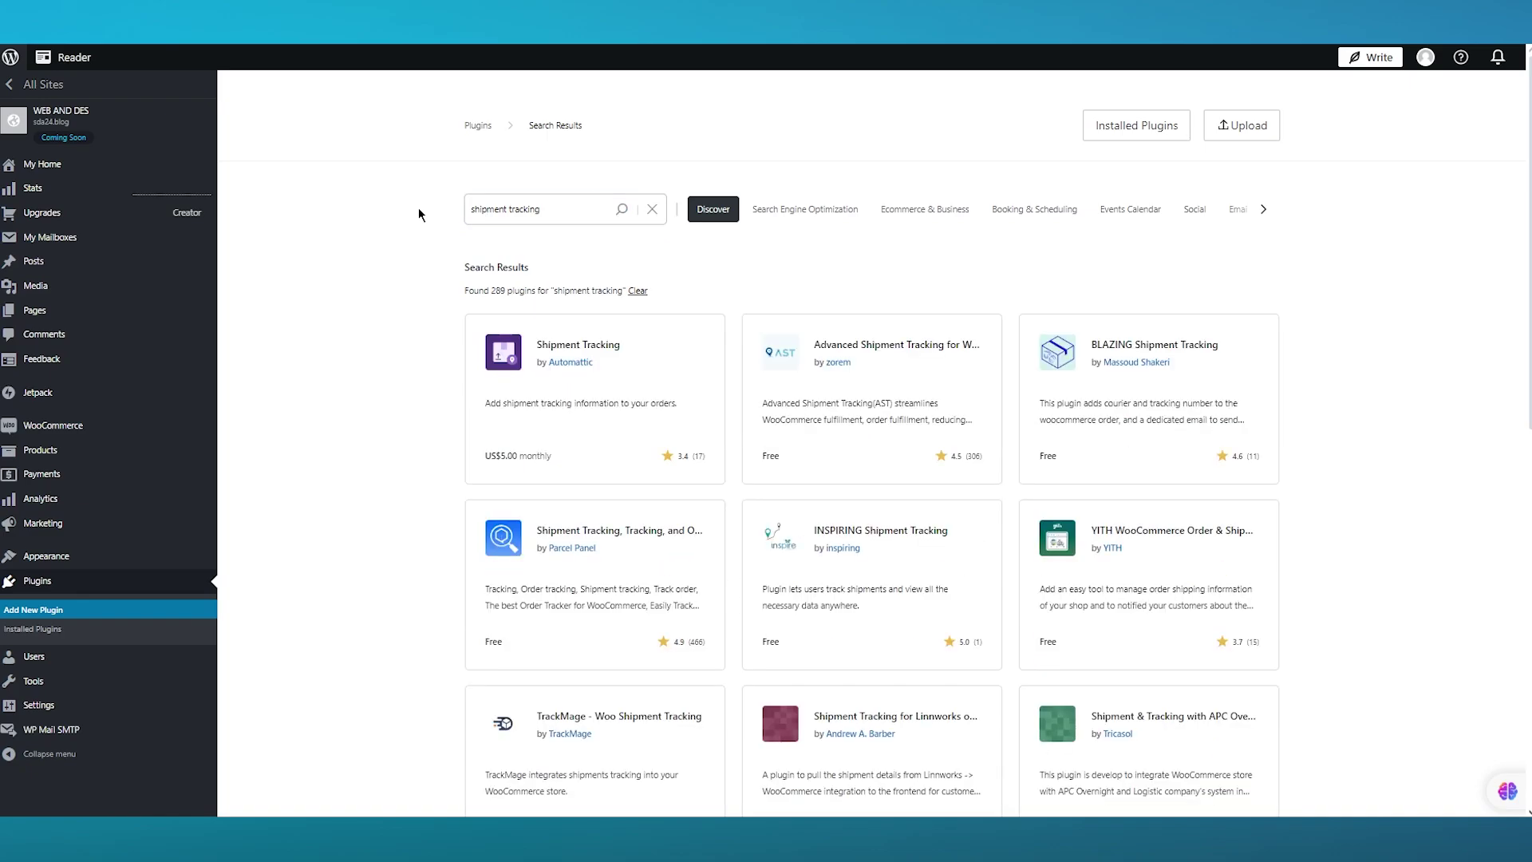
Open the Shipment Tracking plugin by Automattic and review its pricing, features, supported shipping providers, documentation and related plugins.
{"action": "left_click", "coordinate": [604, 359]}
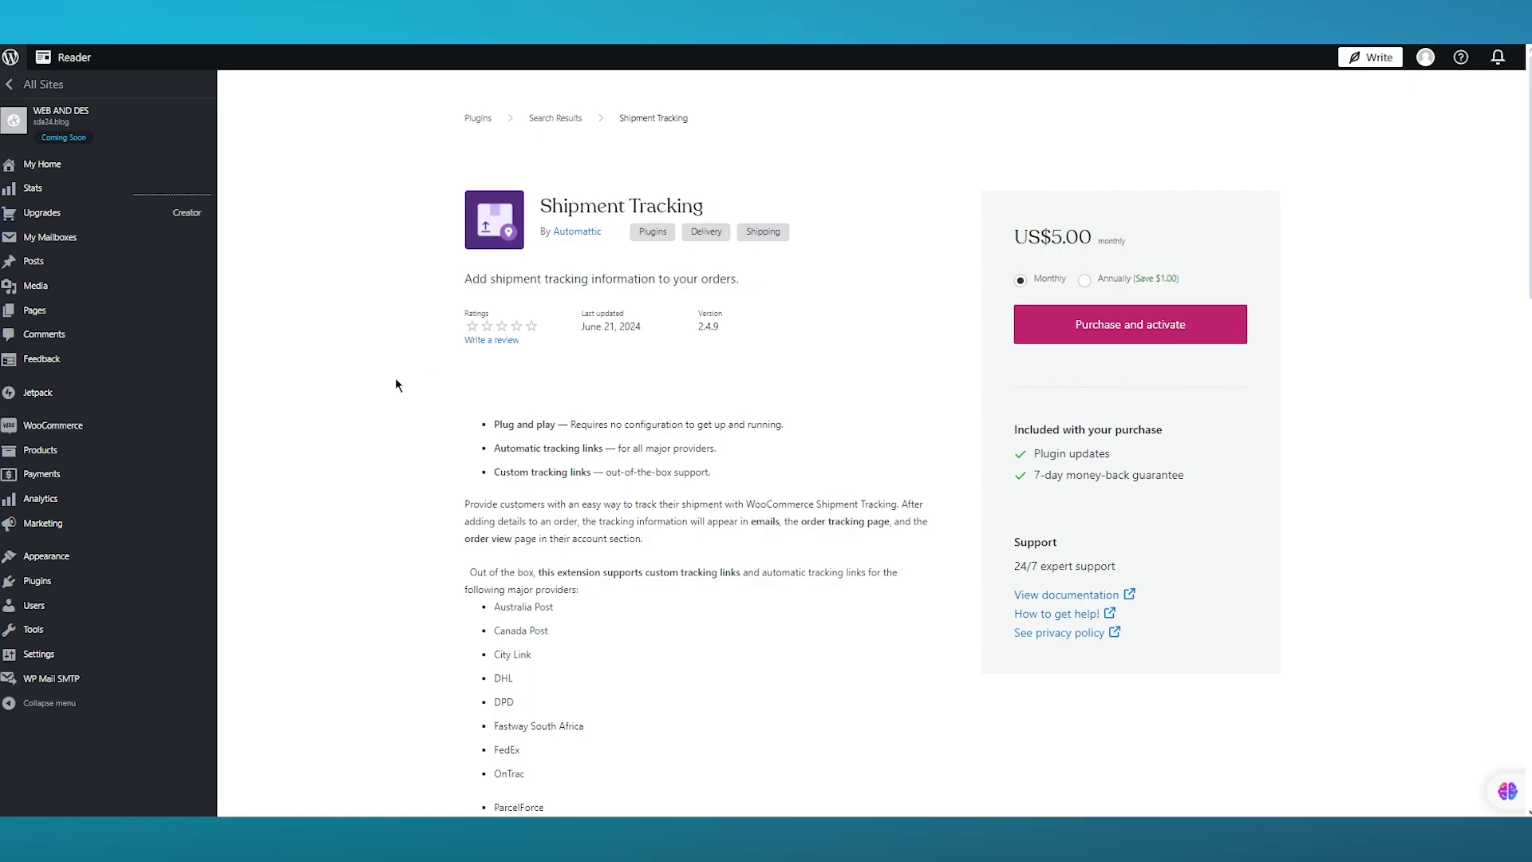
{"action": "scroll", "coordinate": [433, 391], "scroll_direction": "down", "scroll_amount": 1}
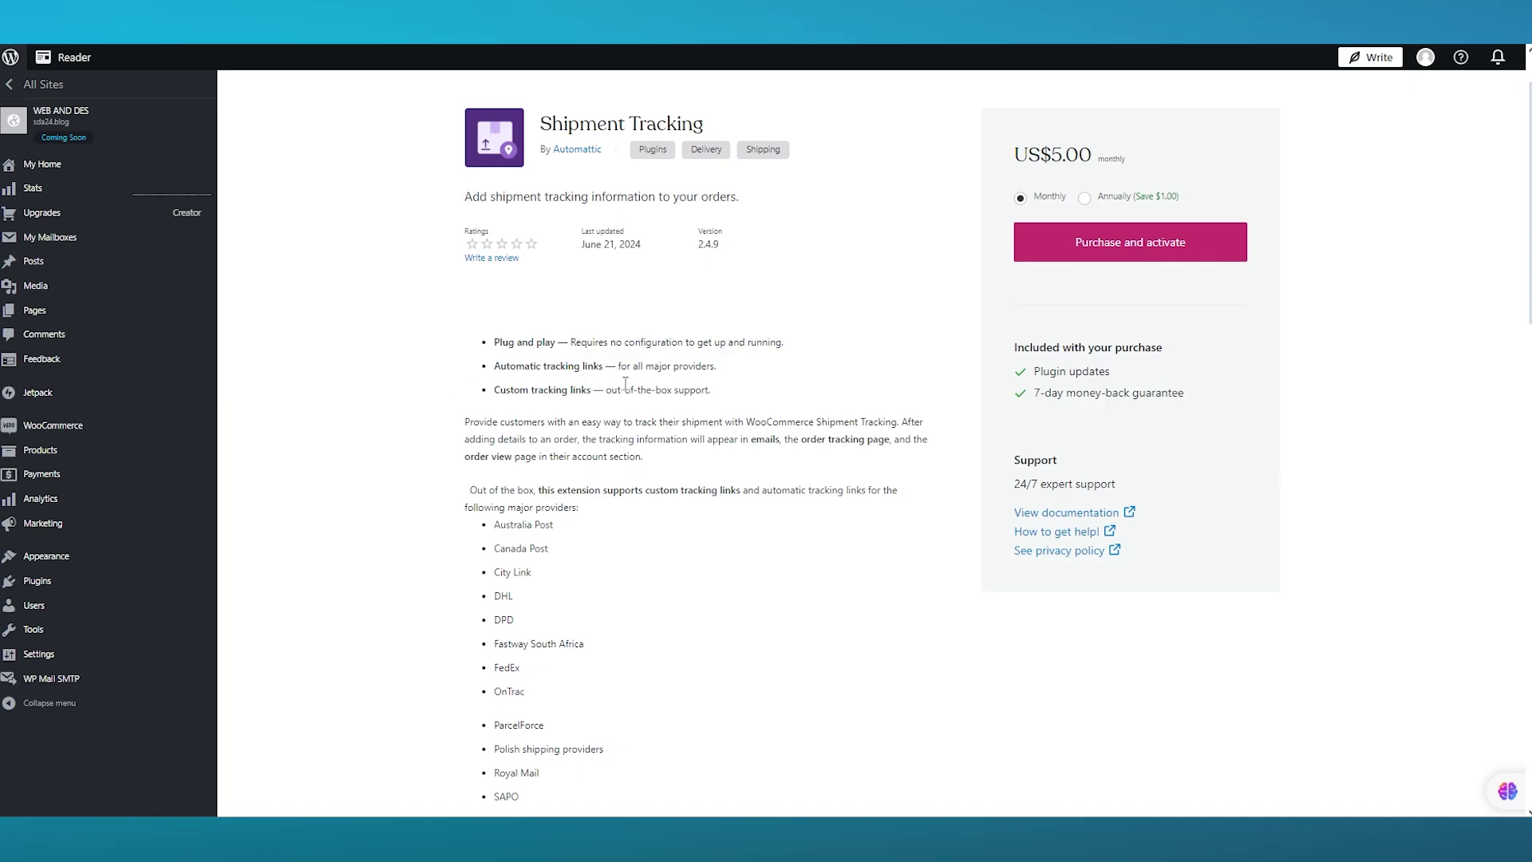
{"action": "scroll", "coordinate": [632, 413], "scroll_direction": "down", "scroll_amount": 3}
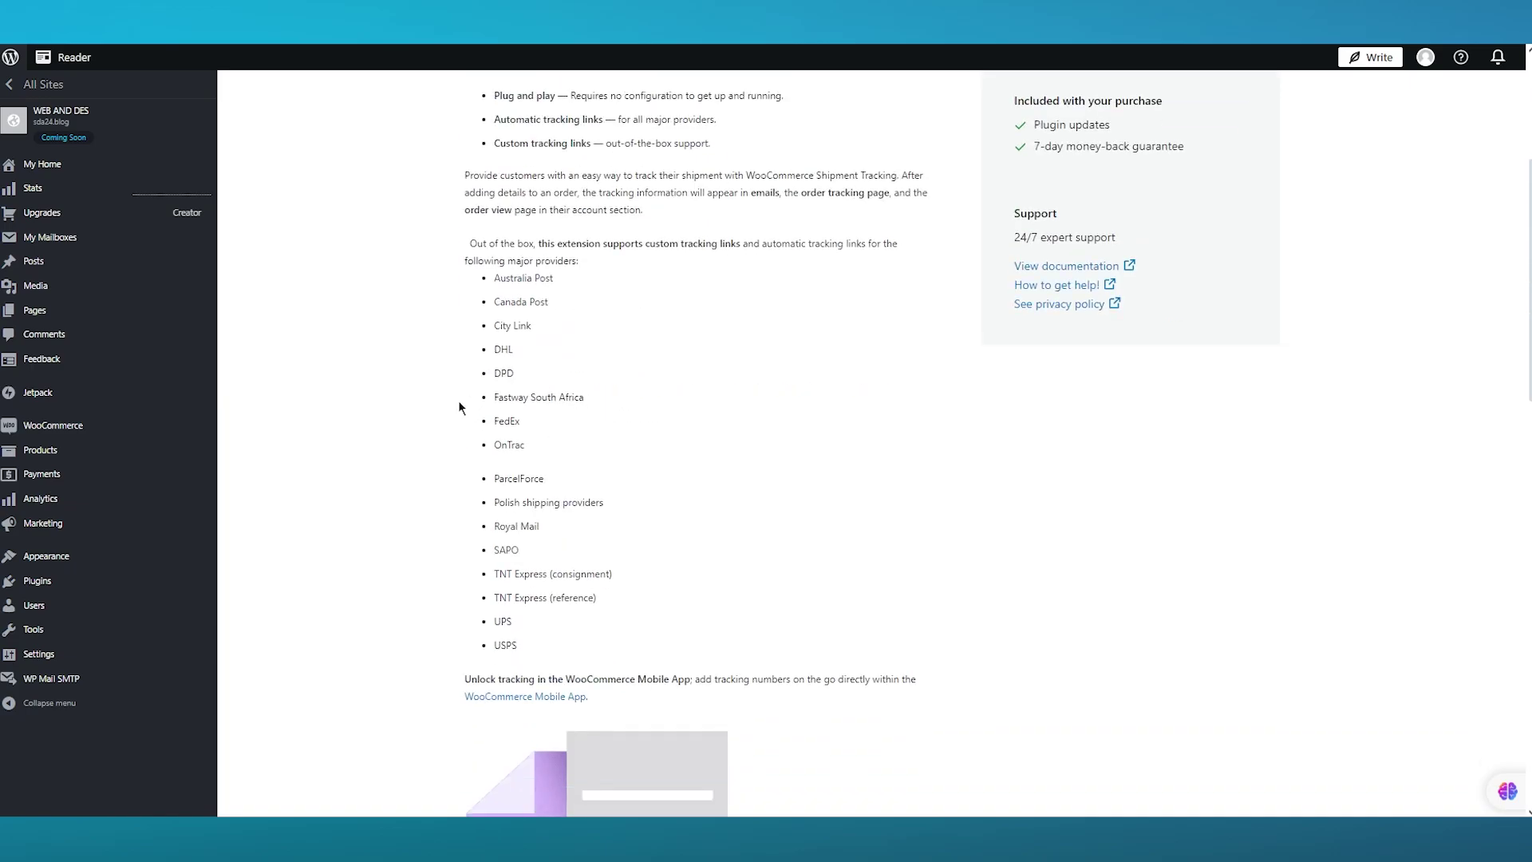
{"action": "left_click_drag", "start_coordinate": [447, 267], "coordinate": [644, 644]}
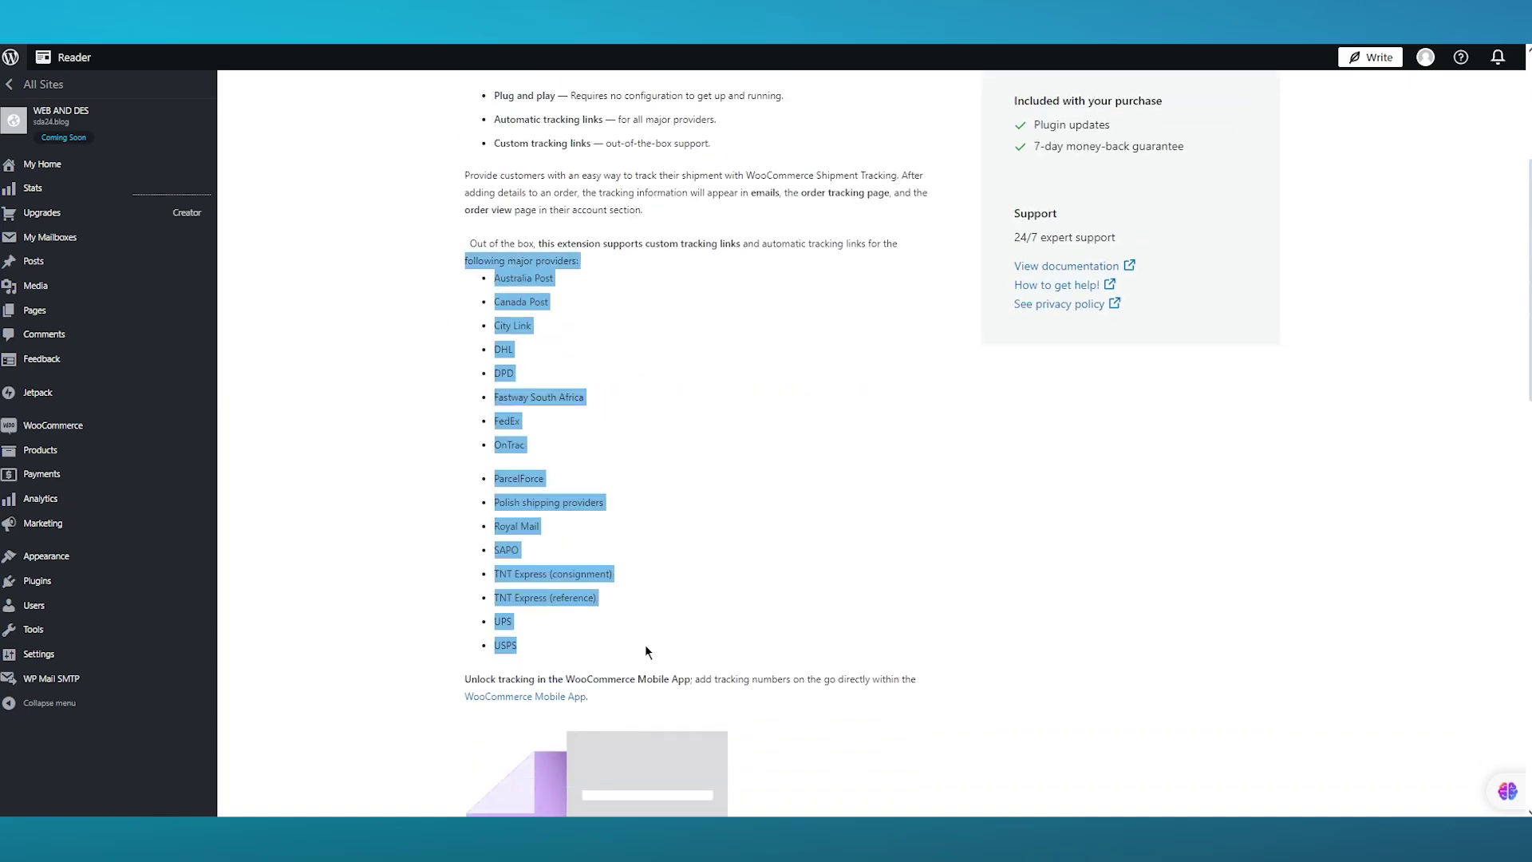
{"action": "left_click", "coordinate": [725, 438]}
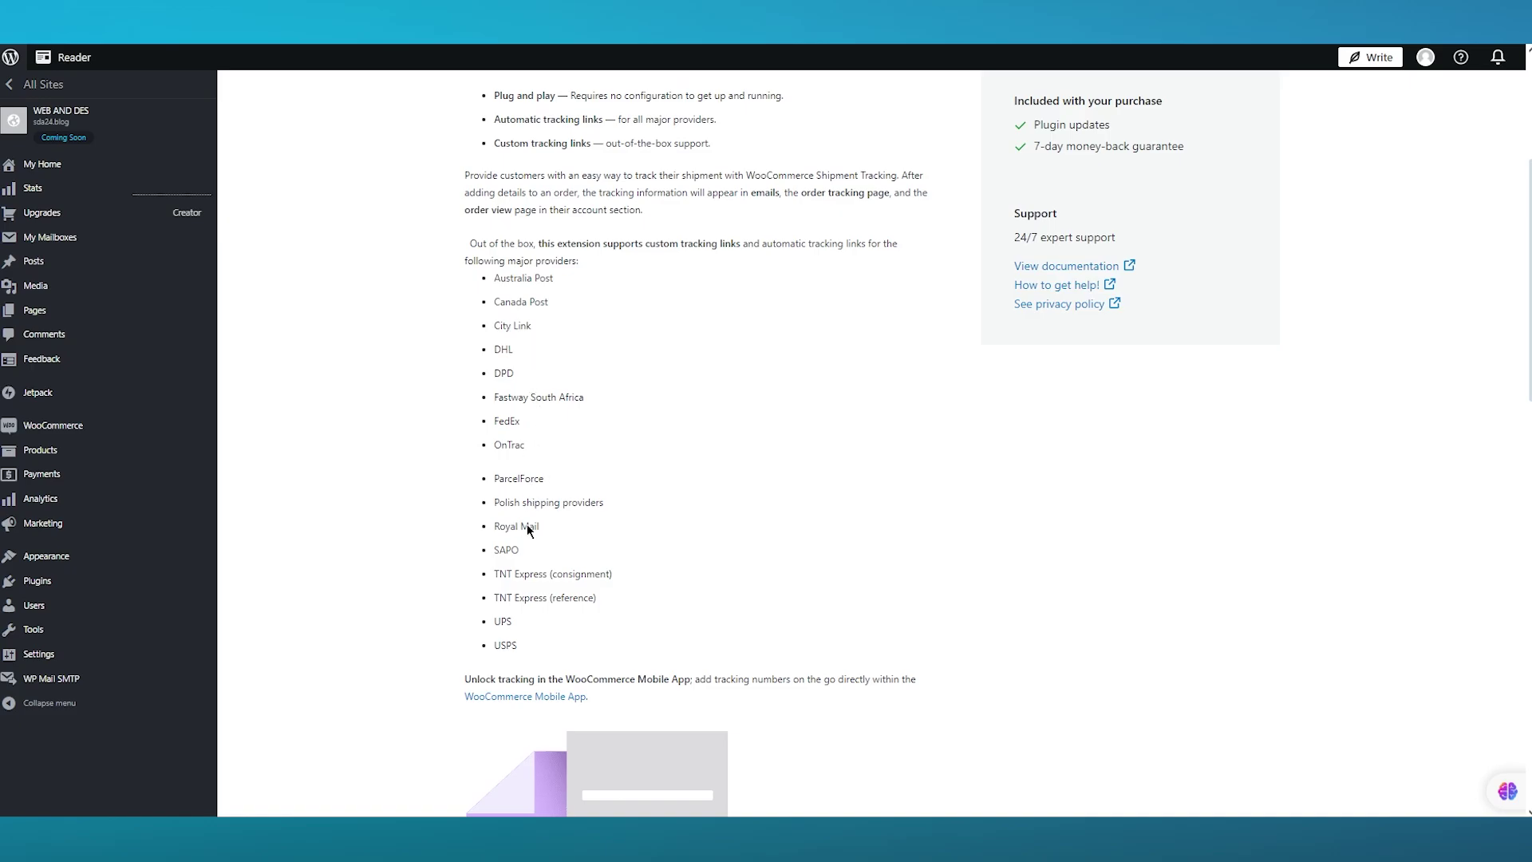
{"action": "scroll", "coordinate": [377, 562], "scroll_direction": "down", "scroll_amount": 5}
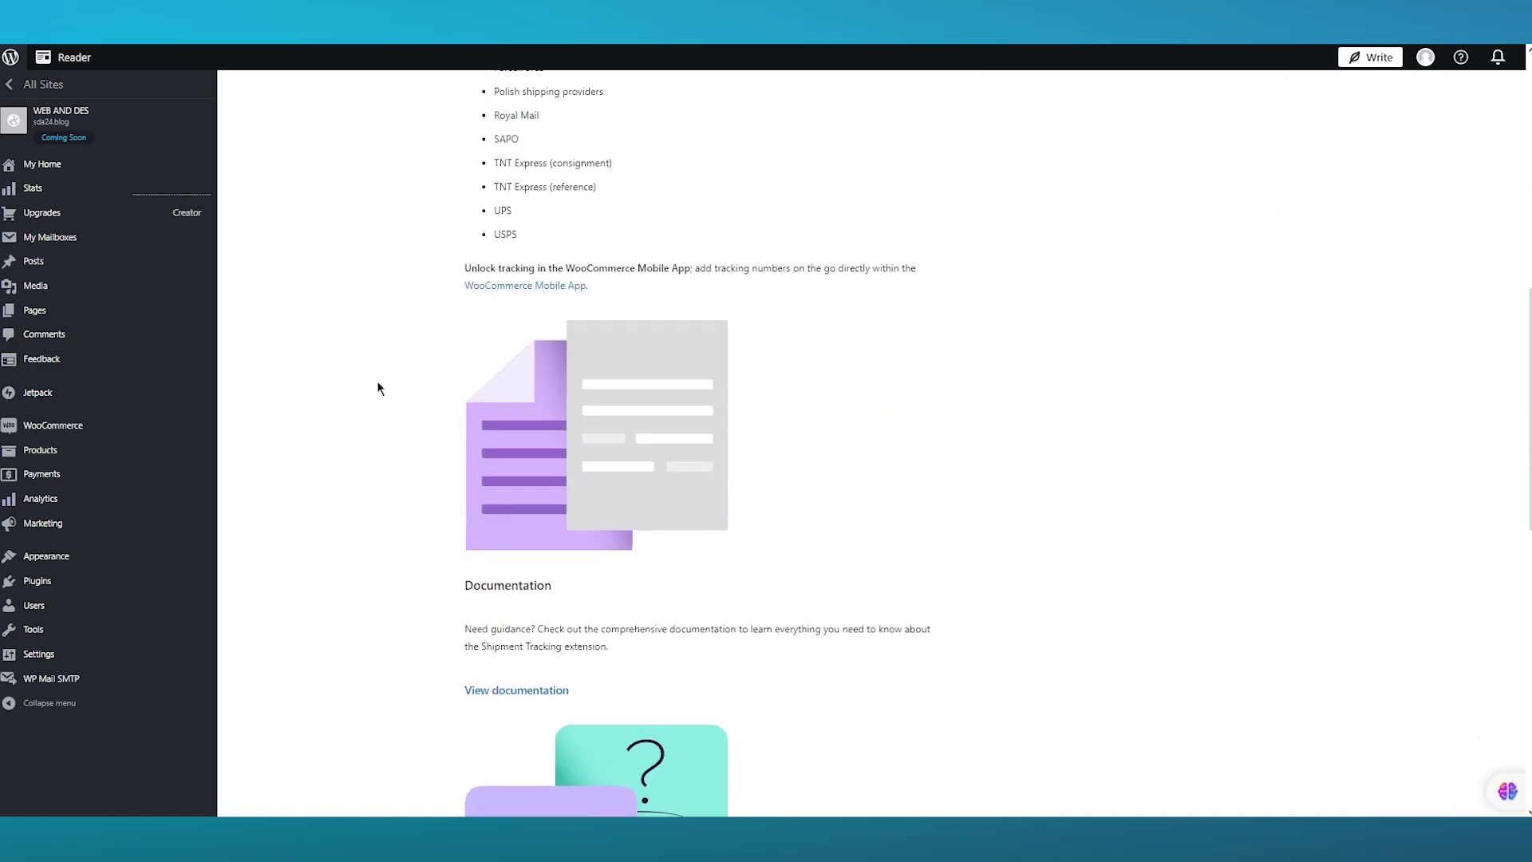
{"action": "scroll", "coordinate": [379, 389], "scroll_direction": "down", "scroll_amount": 11}
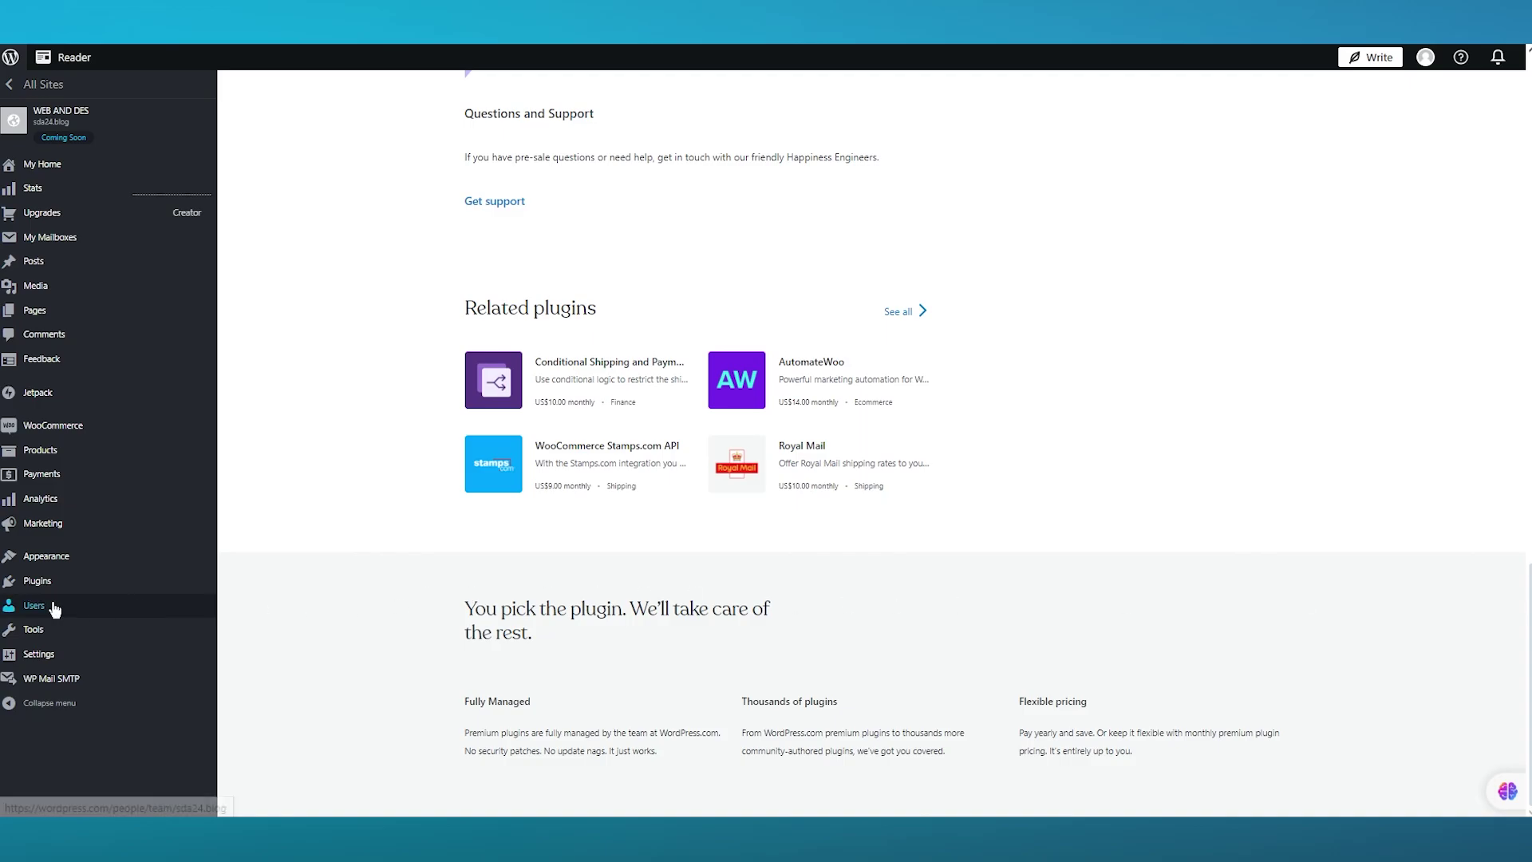
{"action": "scroll", "coordinate": [362, 455], "scroll_direction": "up", "scroll_amount": 10}
{"action": "scroll", "coordinate": [363, 452], "scroll_direction": "up", "scroll_amount": 6}
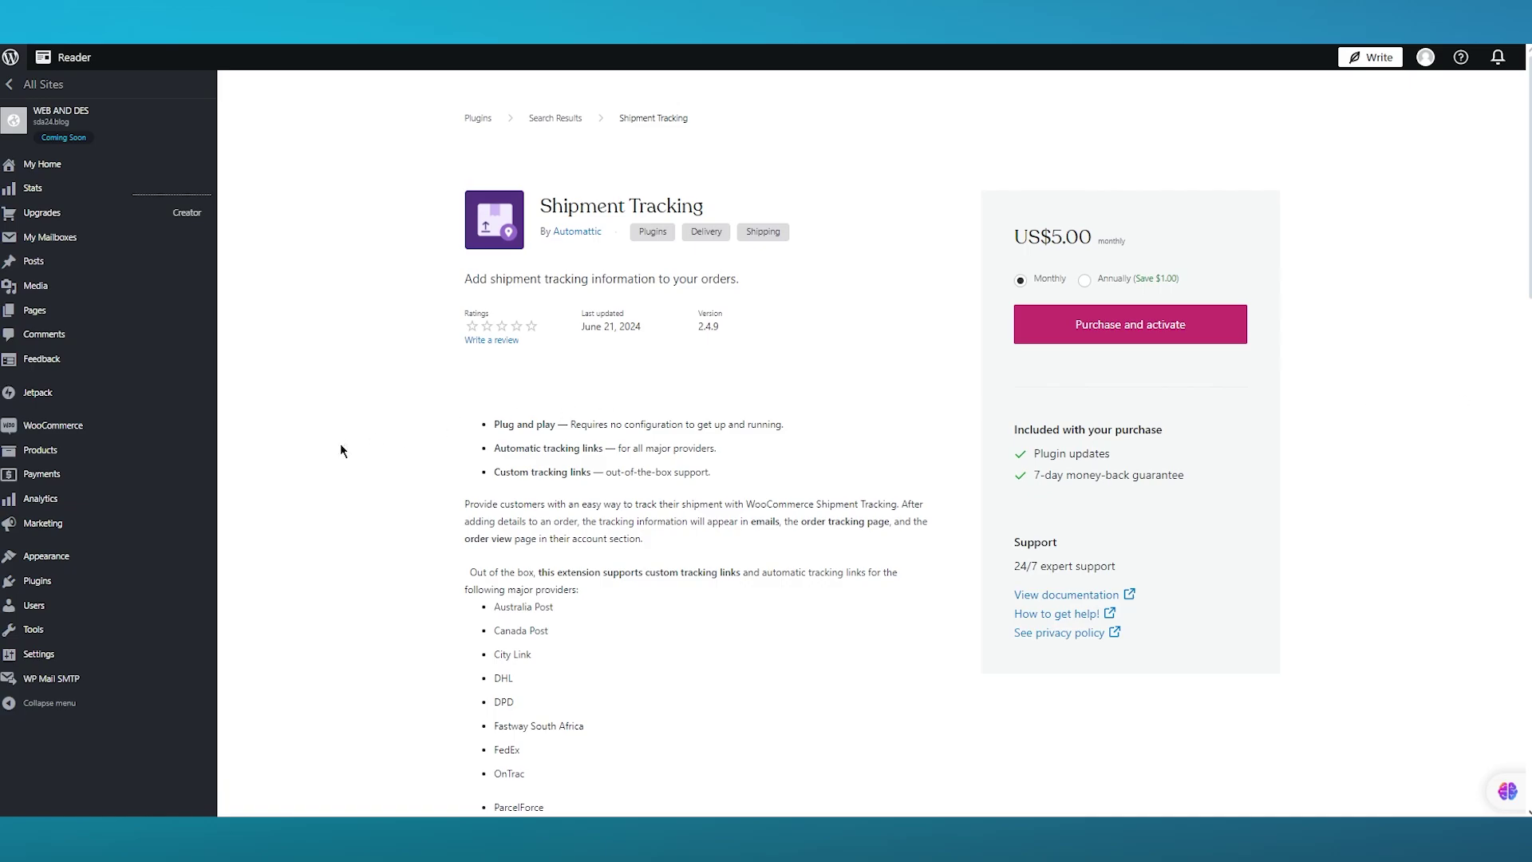
Return to the plugin marketplace, search for "yith" and look through the listed YITH plugins.
{"action": "left_click", "coordinate": [94, 577]}
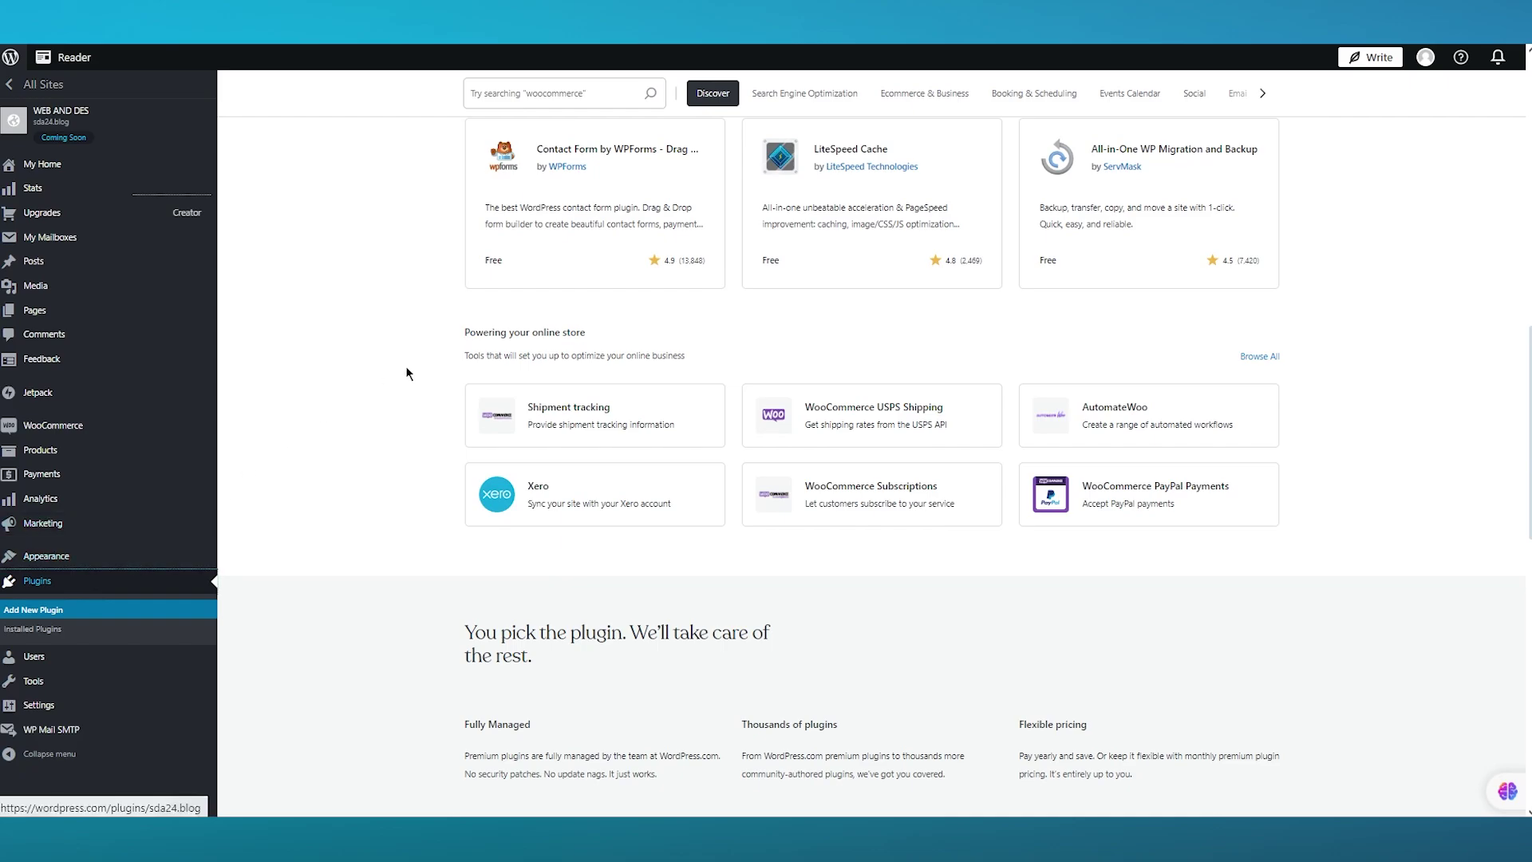
{"action": "scroll", "coordinate": [406, 365], "scroll_direction": "up", "scroll_amount": 10}
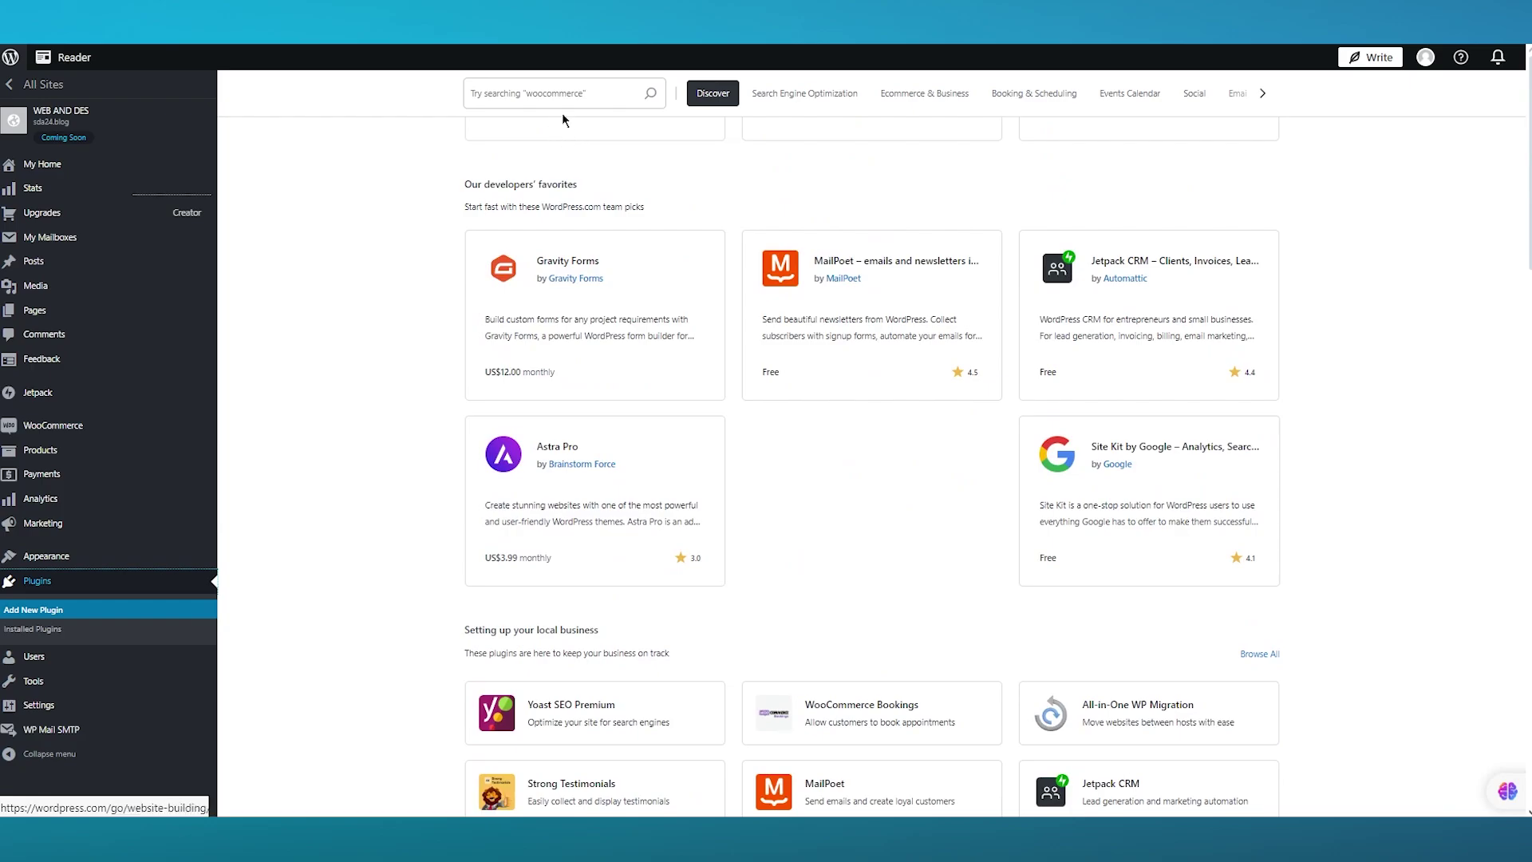
{"action": "left_click", "coordinate": [576, 85]}
{"action": "type", "text": "yith"}
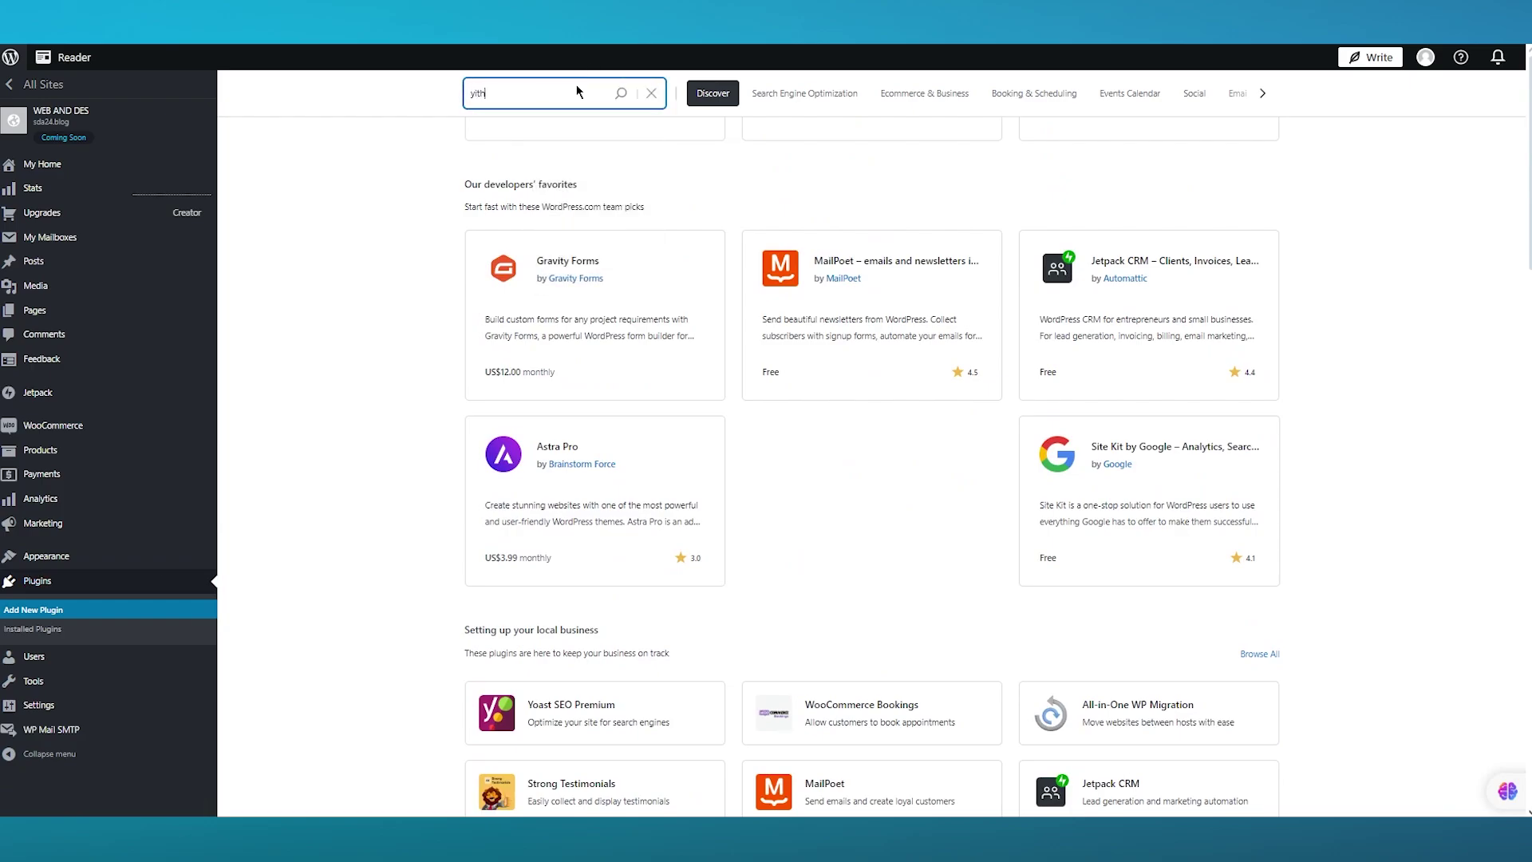
{"action": "key", "text": "Return"}
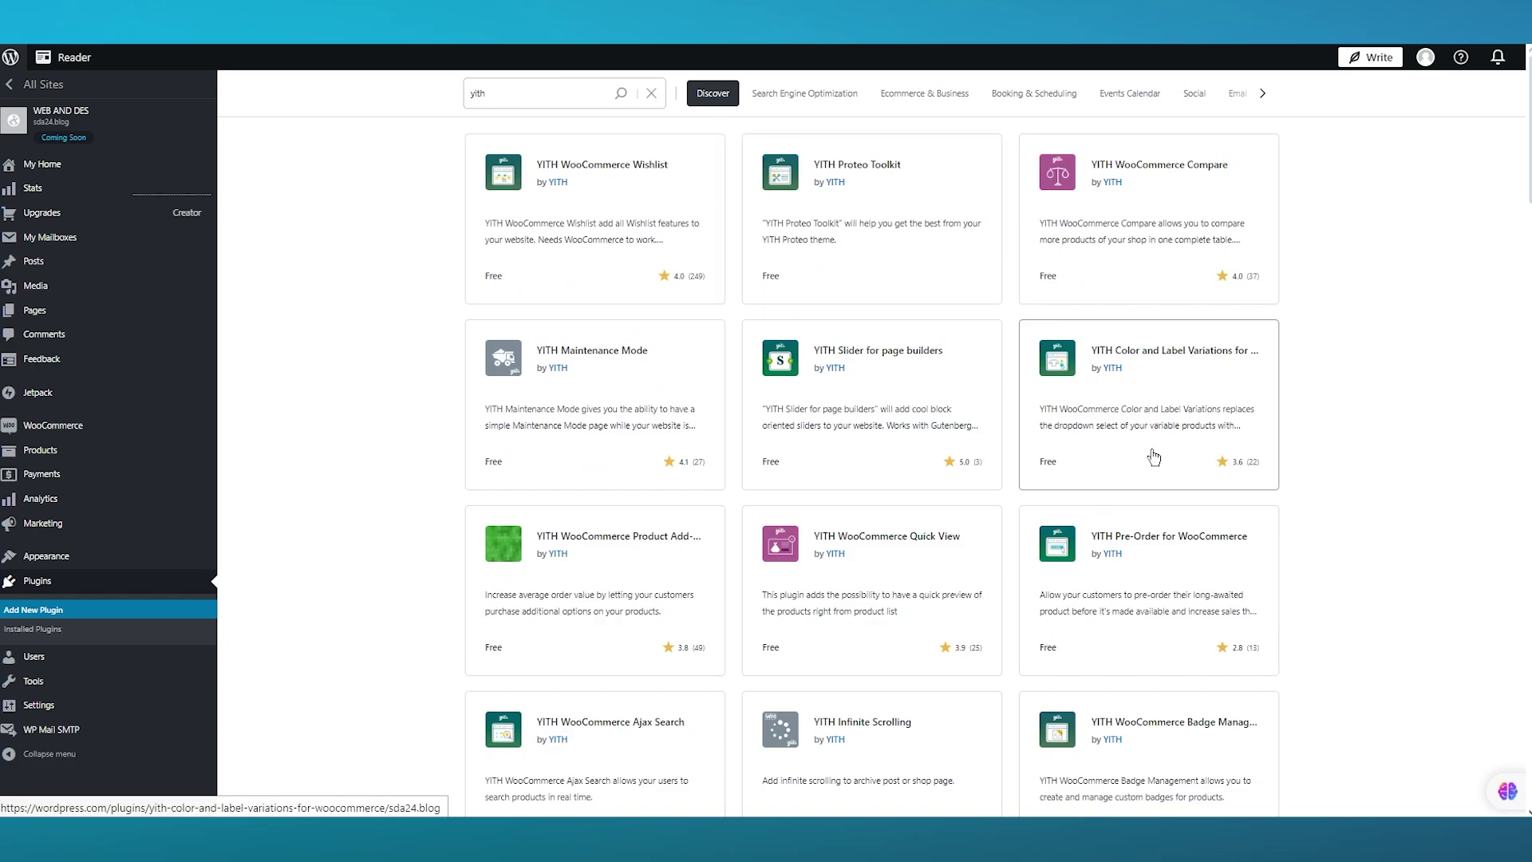
{"action": "scroll", "coordinate": [1153, 457], "scroll_direction": "down", "scroll_amount": 3}
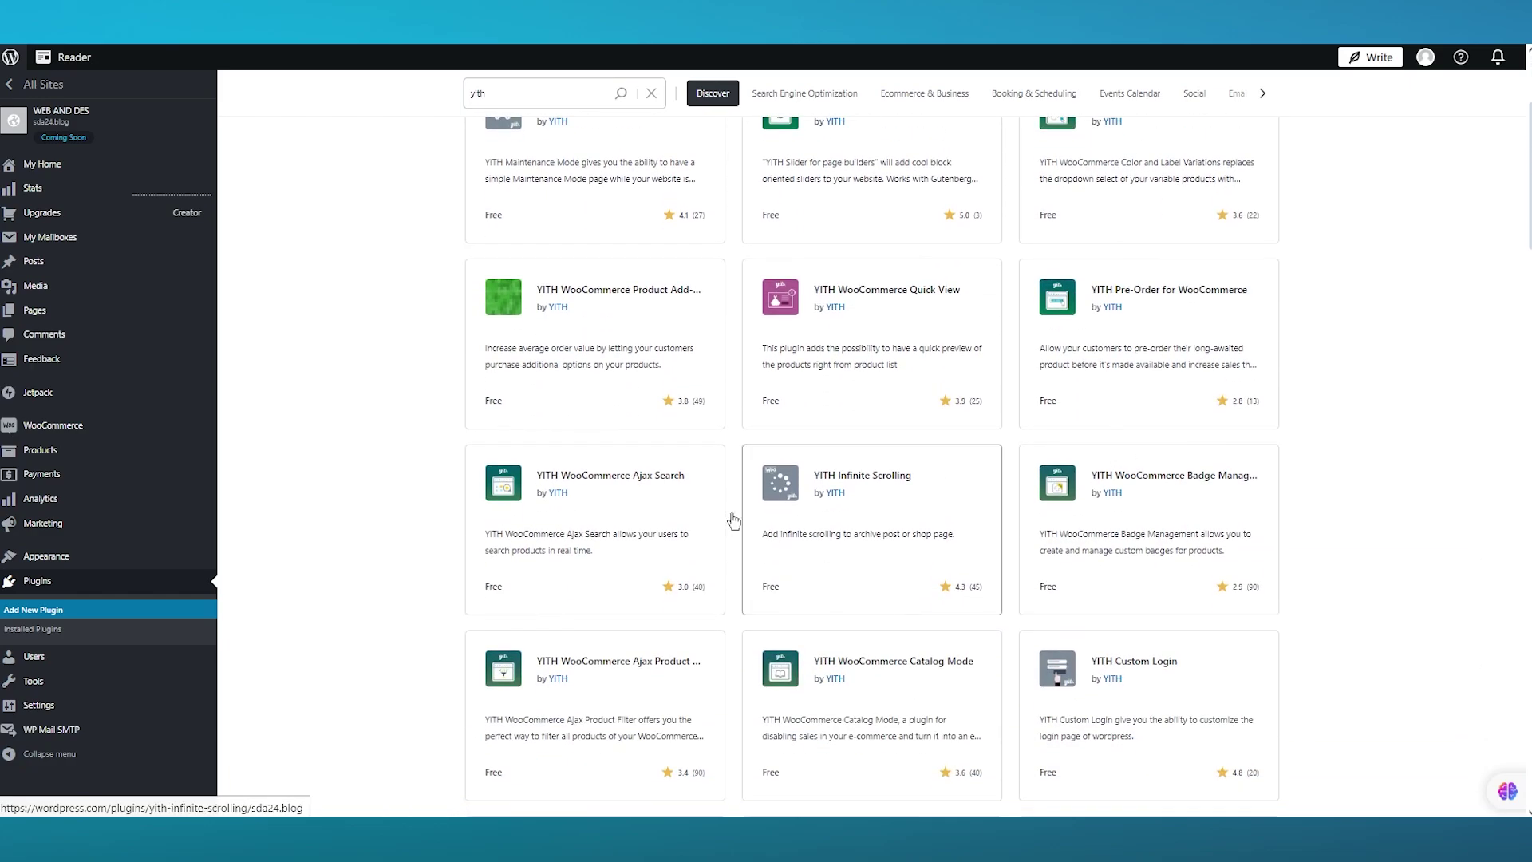
{"action": "scroll", "coordinate": [722, 478], "scroll_direction": "up", "scroll_amount": 3}
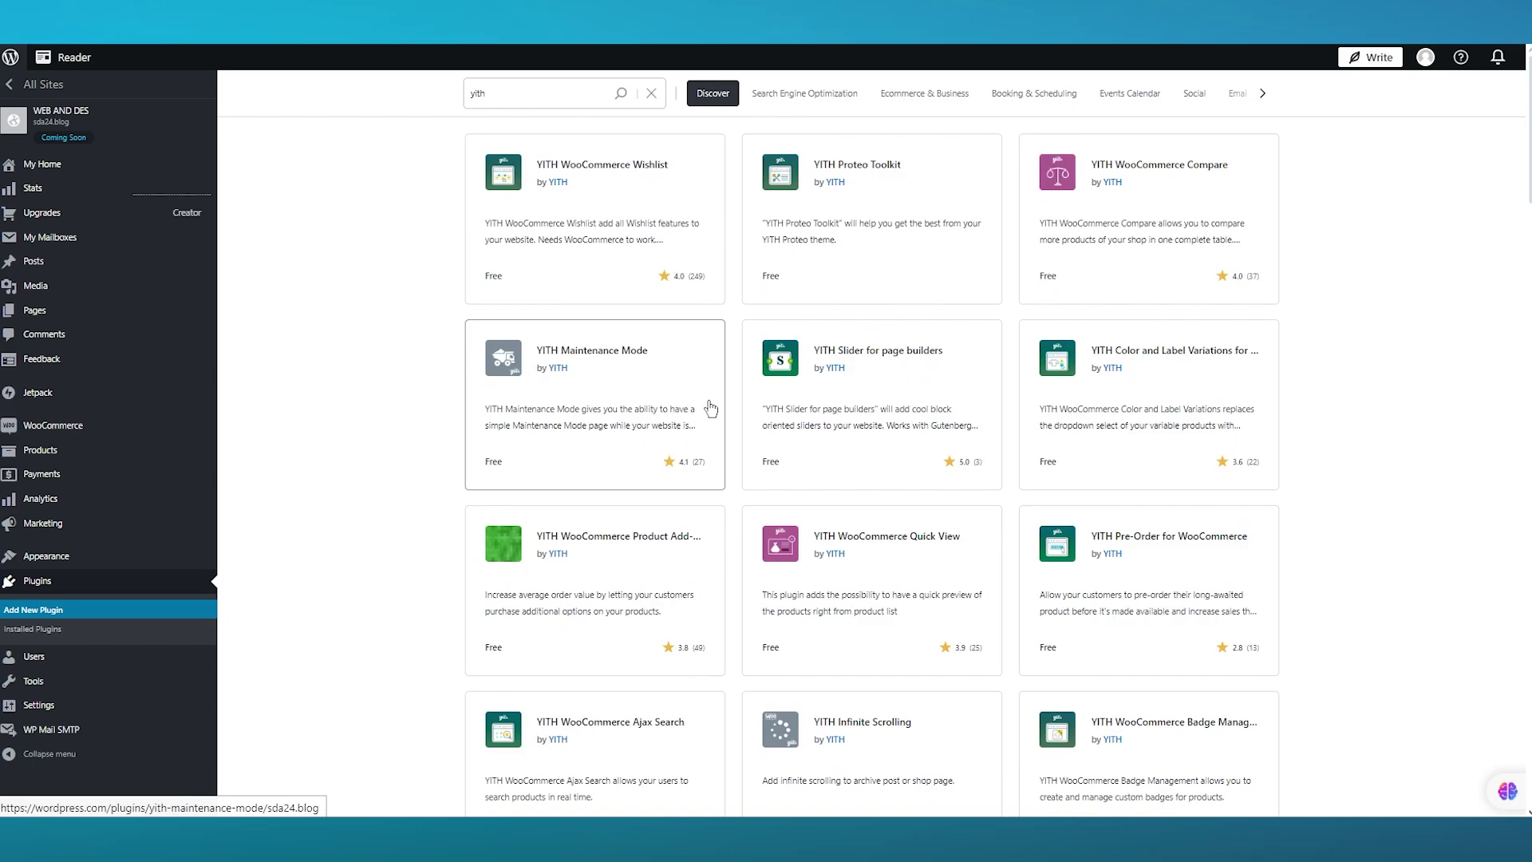
Refine the plugin search term to "yith tracking" and run the search.
{"action": "left_click", "coordinate": [553, 95]}
{"action": "type", "text": "trackin"}
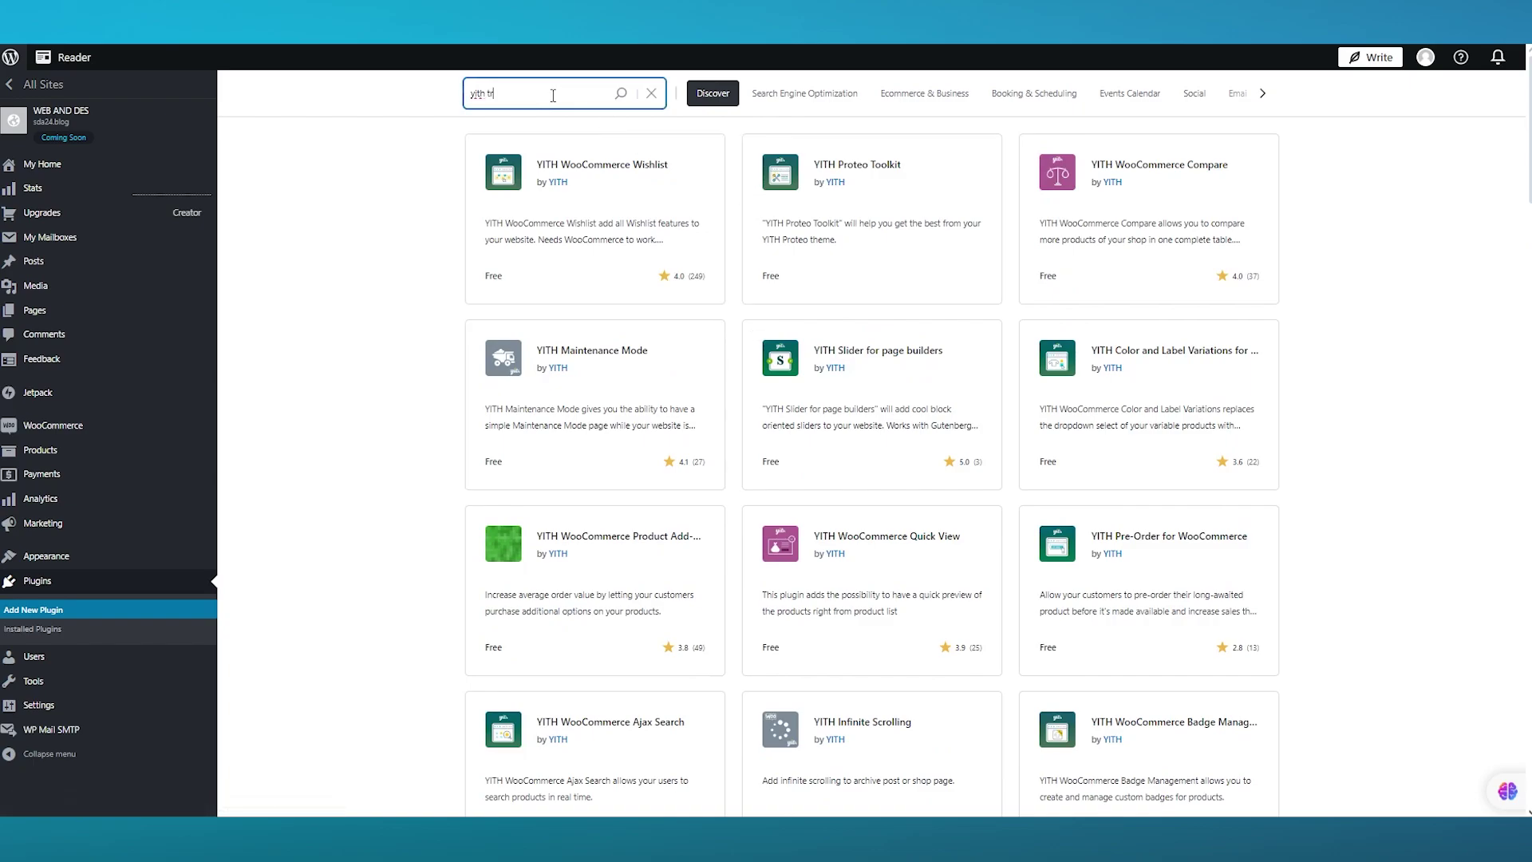
{"action": "type", "text": "g"}
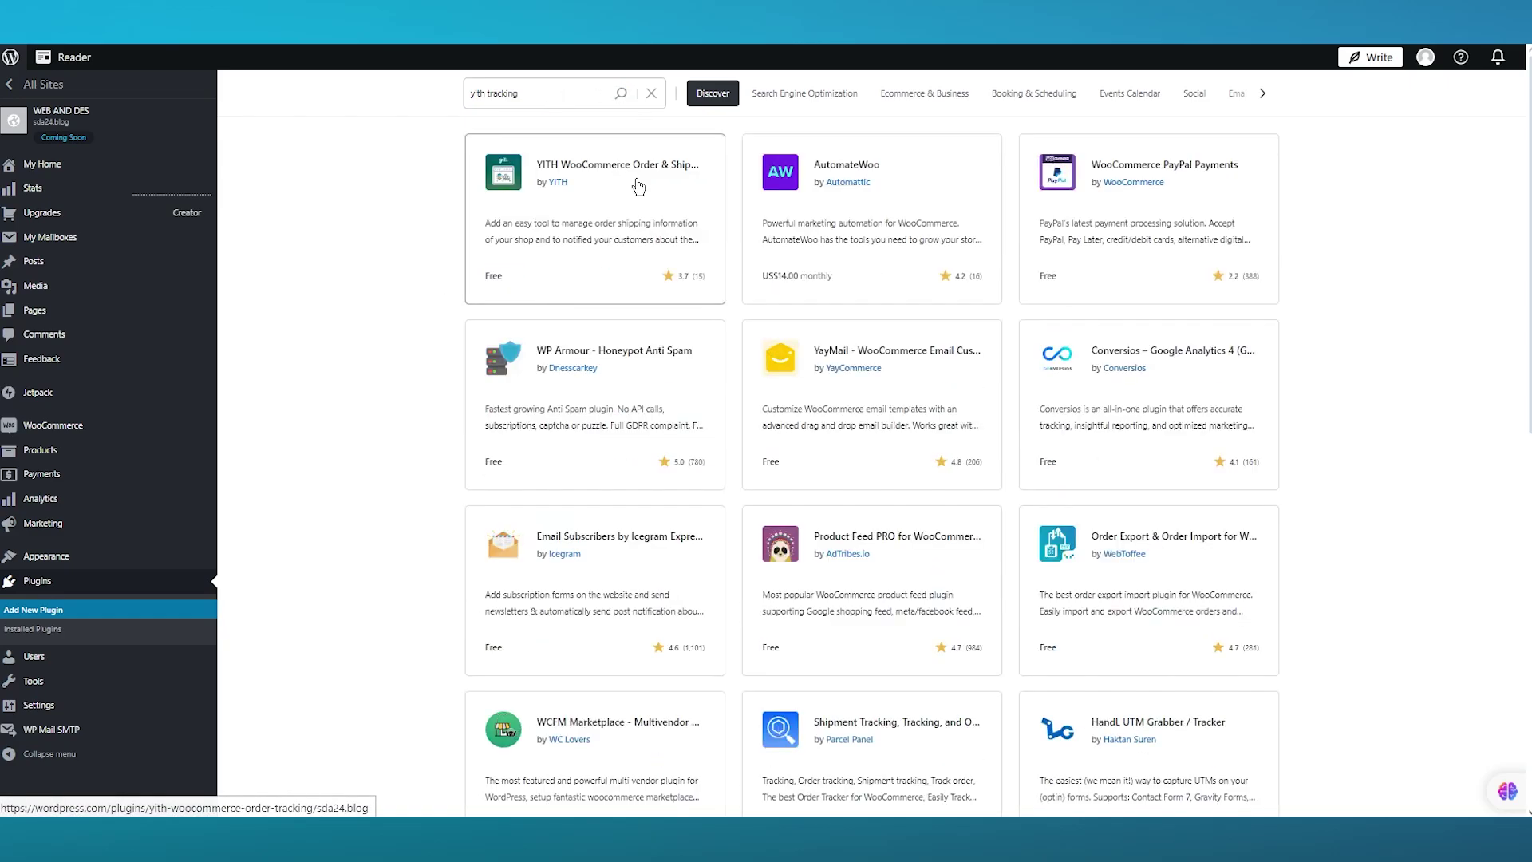
Review the YITH WooCommerce Order & Shipment Tracking plugin, install and activate it, and return to the plugins.
{"action": "left_click", "coordinate": [620, 165]}
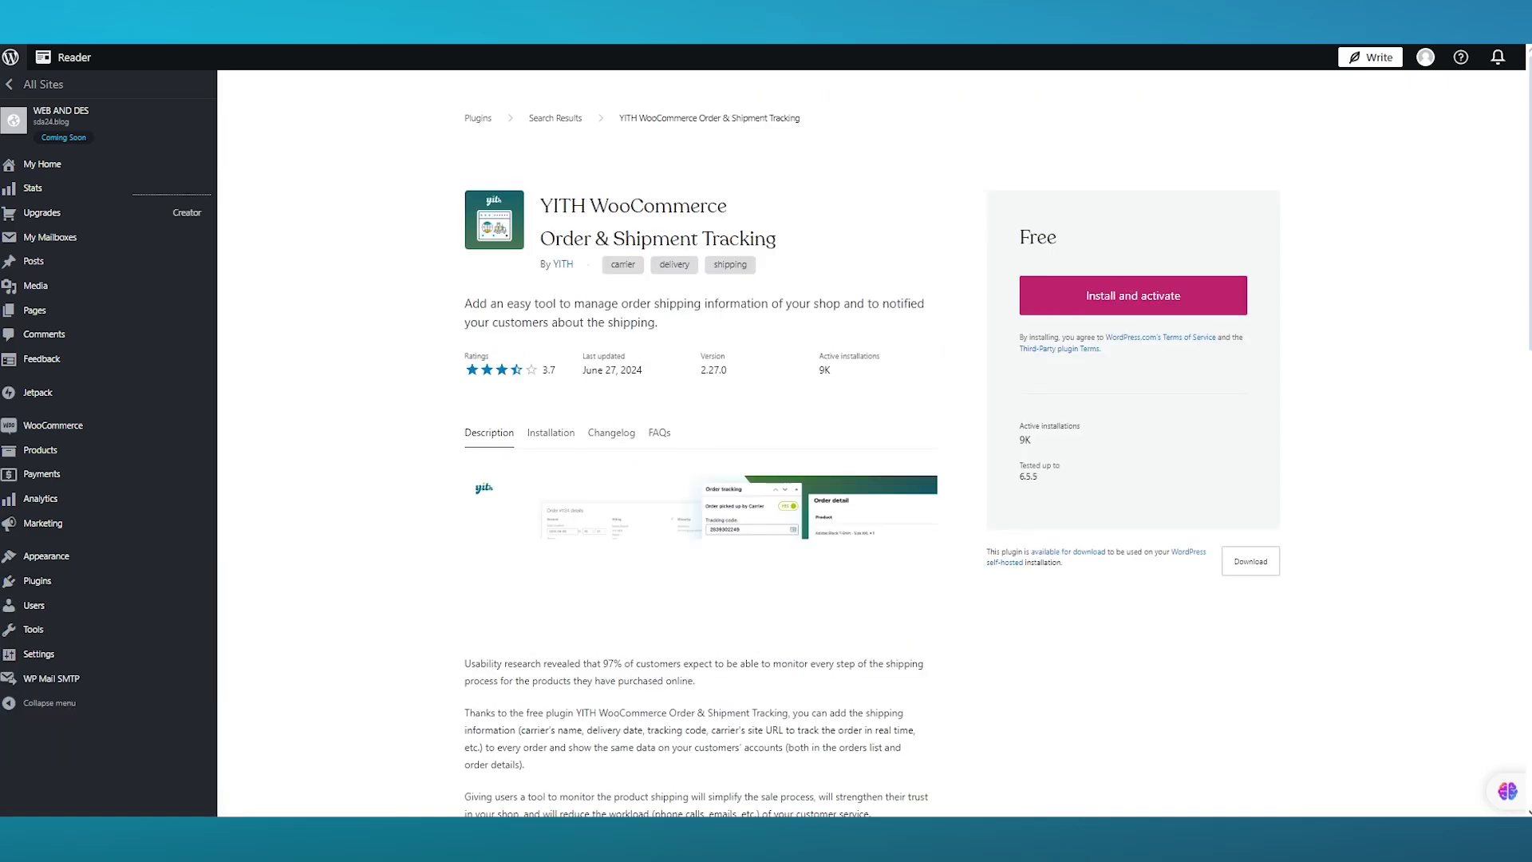
{"action": "scroll", "coordinate": [836, 412], "scroll_direction": "down", "scroll_amount": 3}
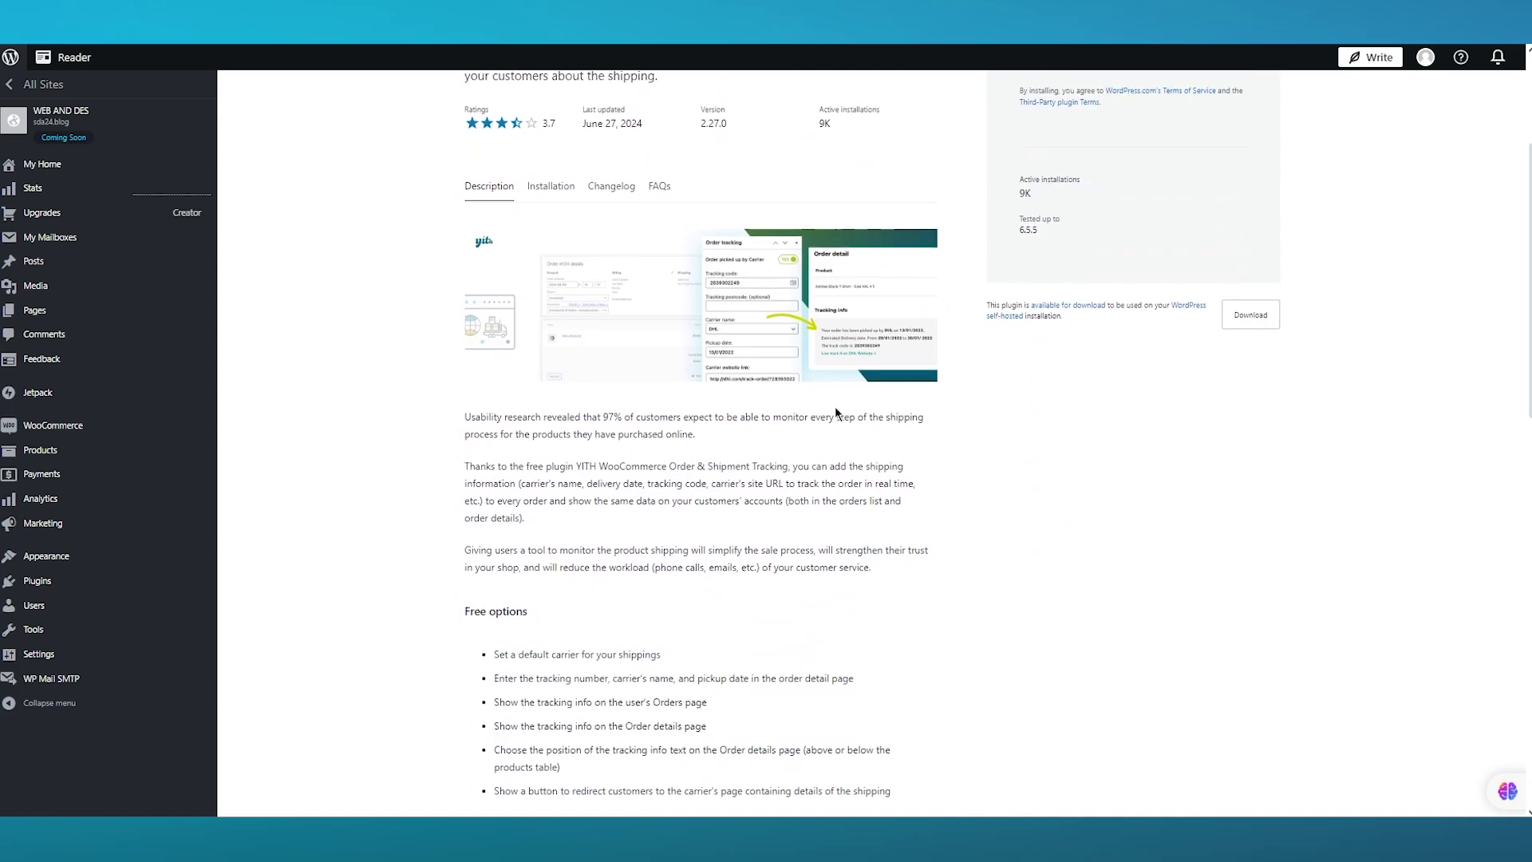
{"action": "scroll", "coordinate": [836, 412], "scroll_direction": "up", "scroll_amount": 3}
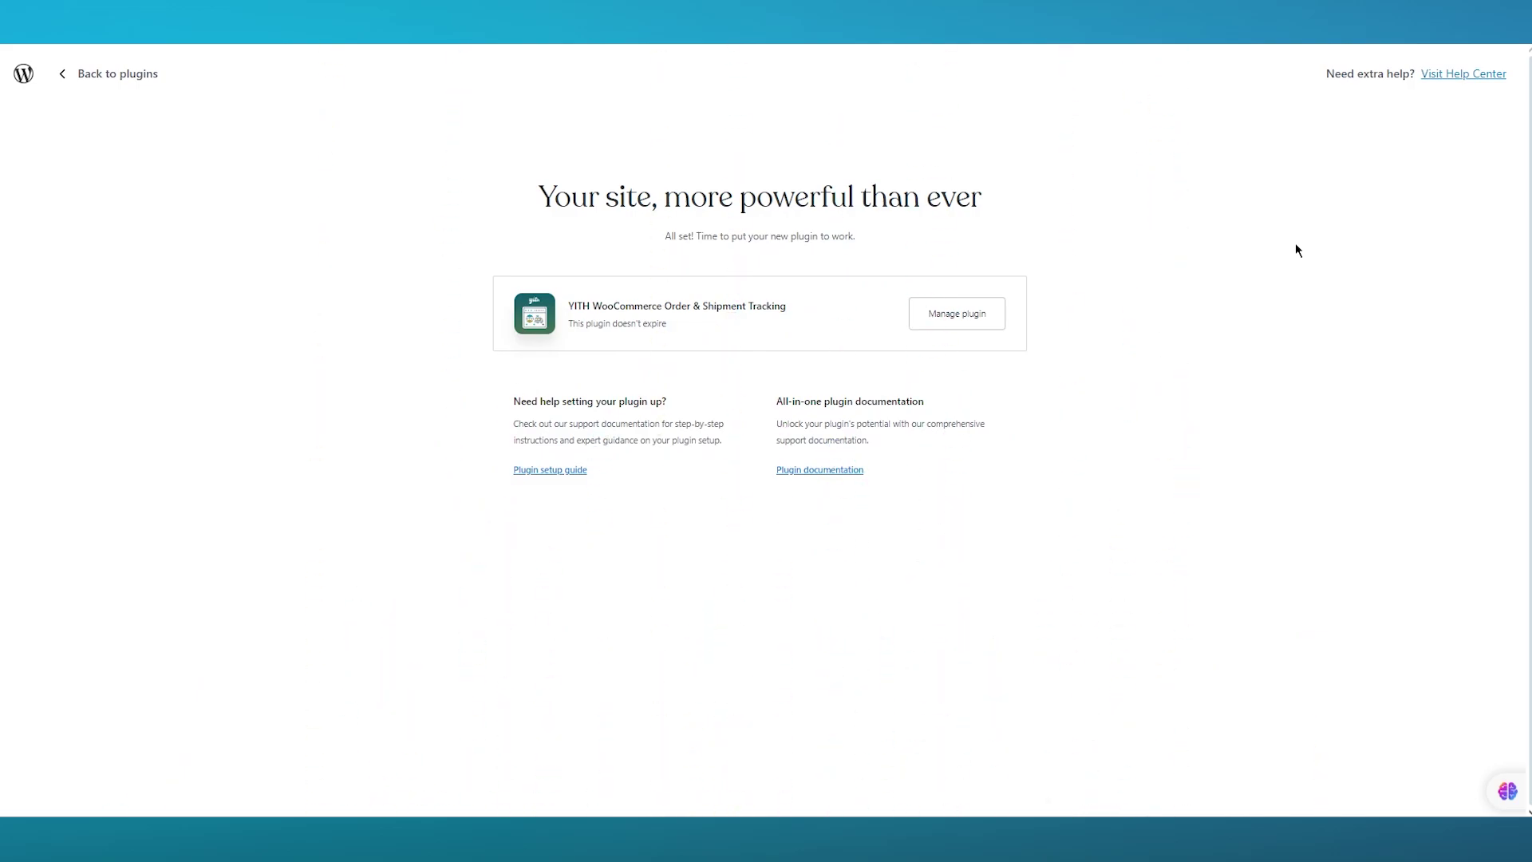
{"action": "left_click", "coordinate": [84, 74]}
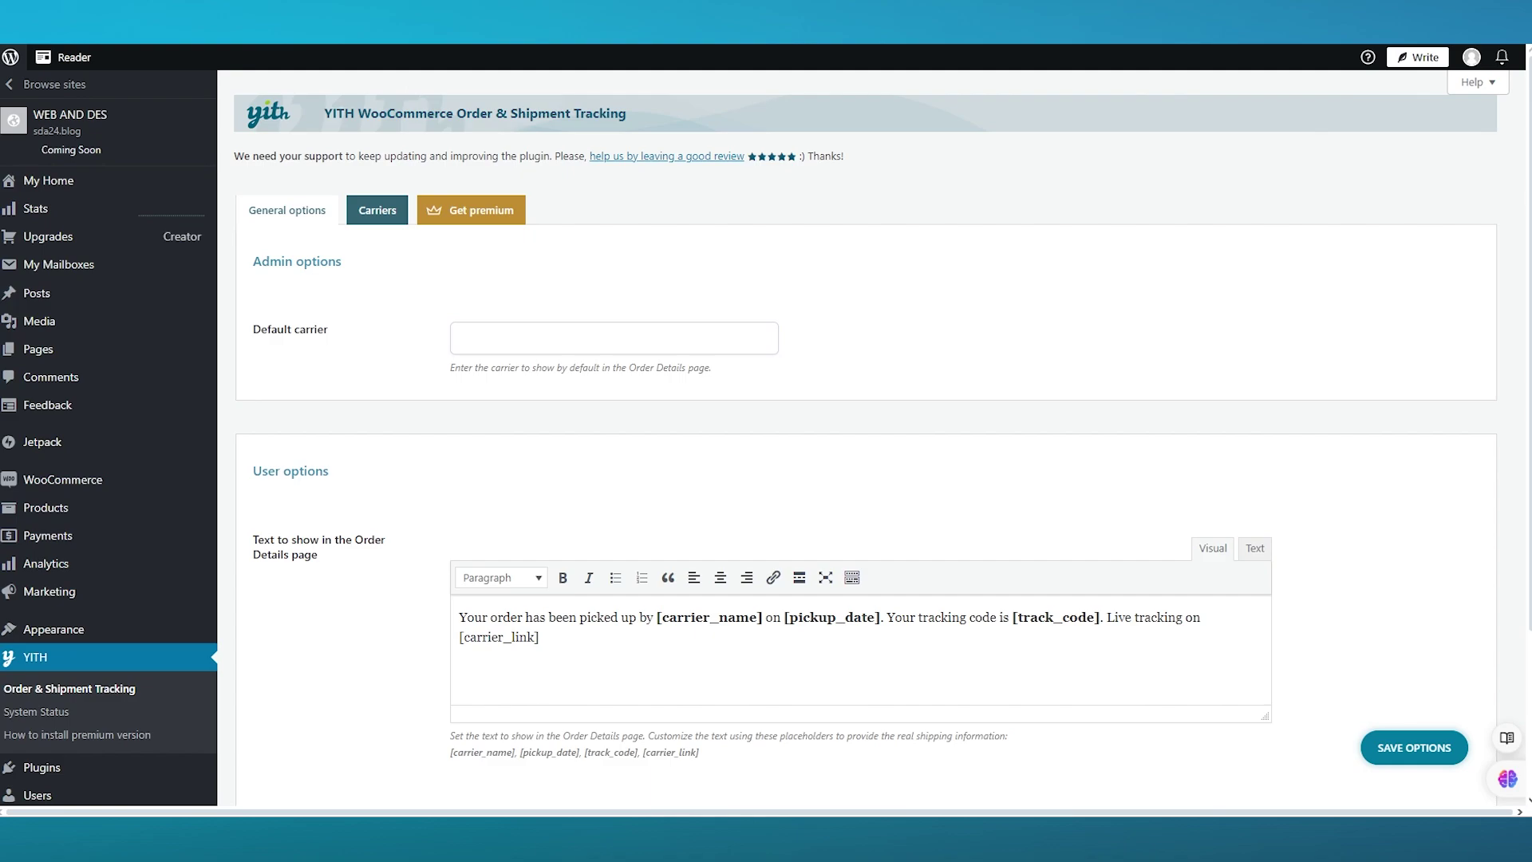
Set the default carrier to DHL in the YITH Order & Shipment Tracking general options.
{"action": "left_click", "coordinate": [470, 331]}
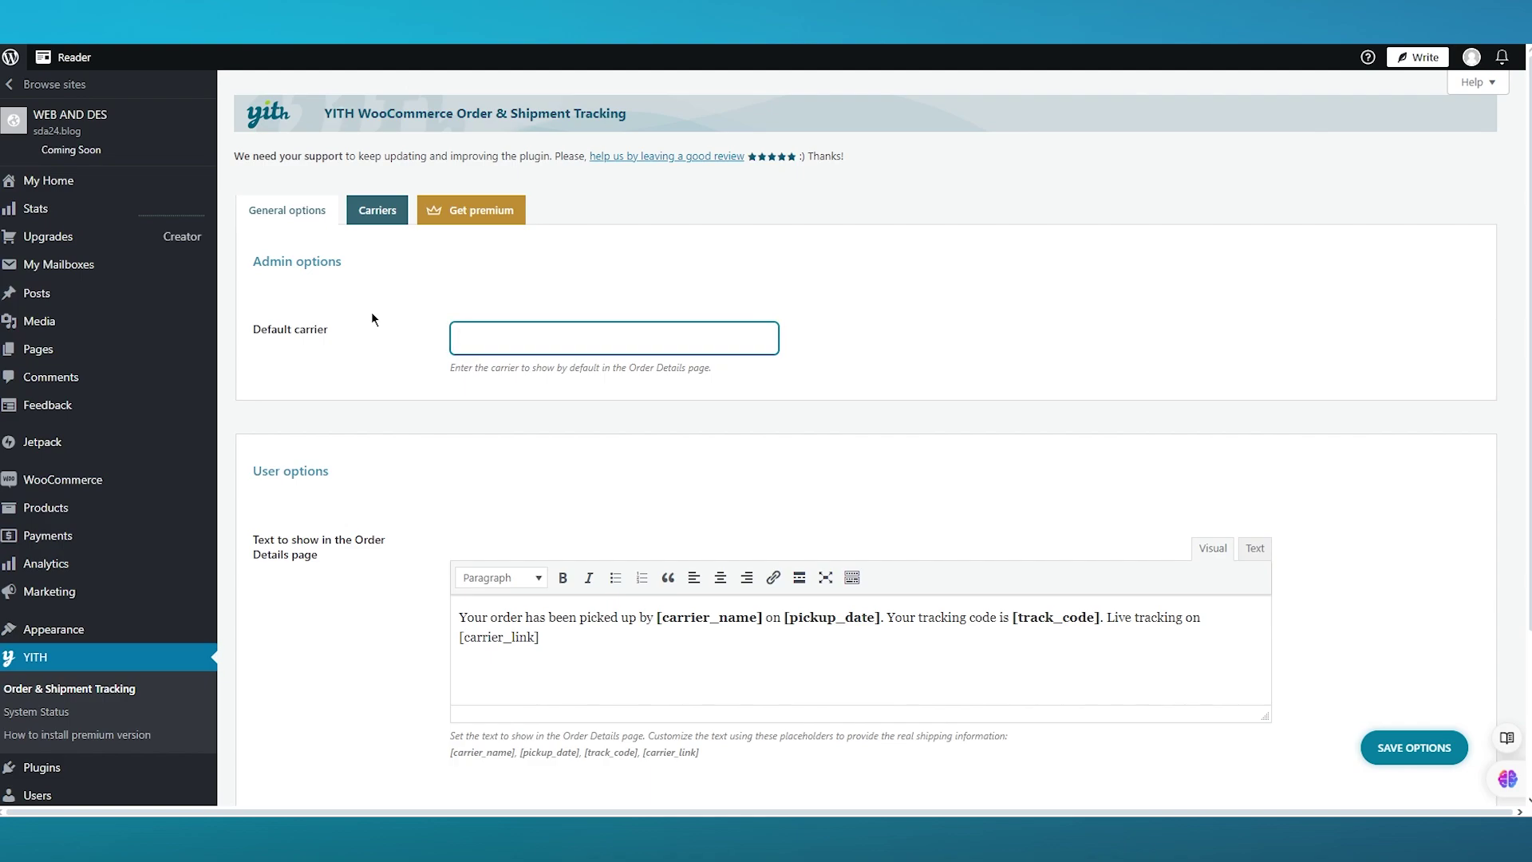
{"action": "type", "text": "DHL"}
{"action": "scroll", "coordinate": [429, 343], "scroll_direction": "down", "scroll_amount": 3}
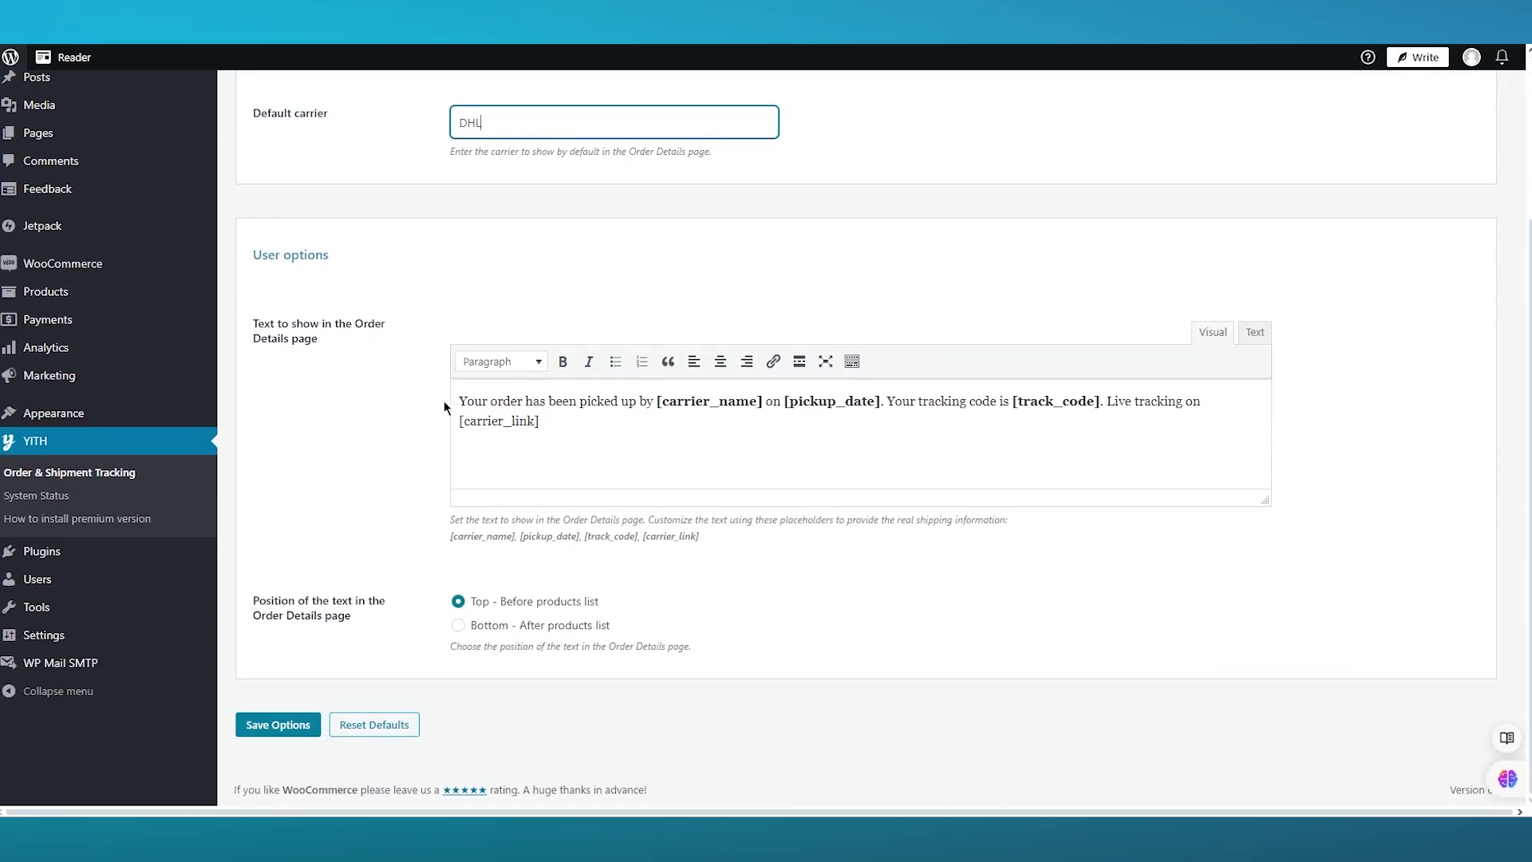
Review the Order Details page text, its placeholders and its position setting, and save the options.
{"action": "left_click", "coordinate": [568, 425]}
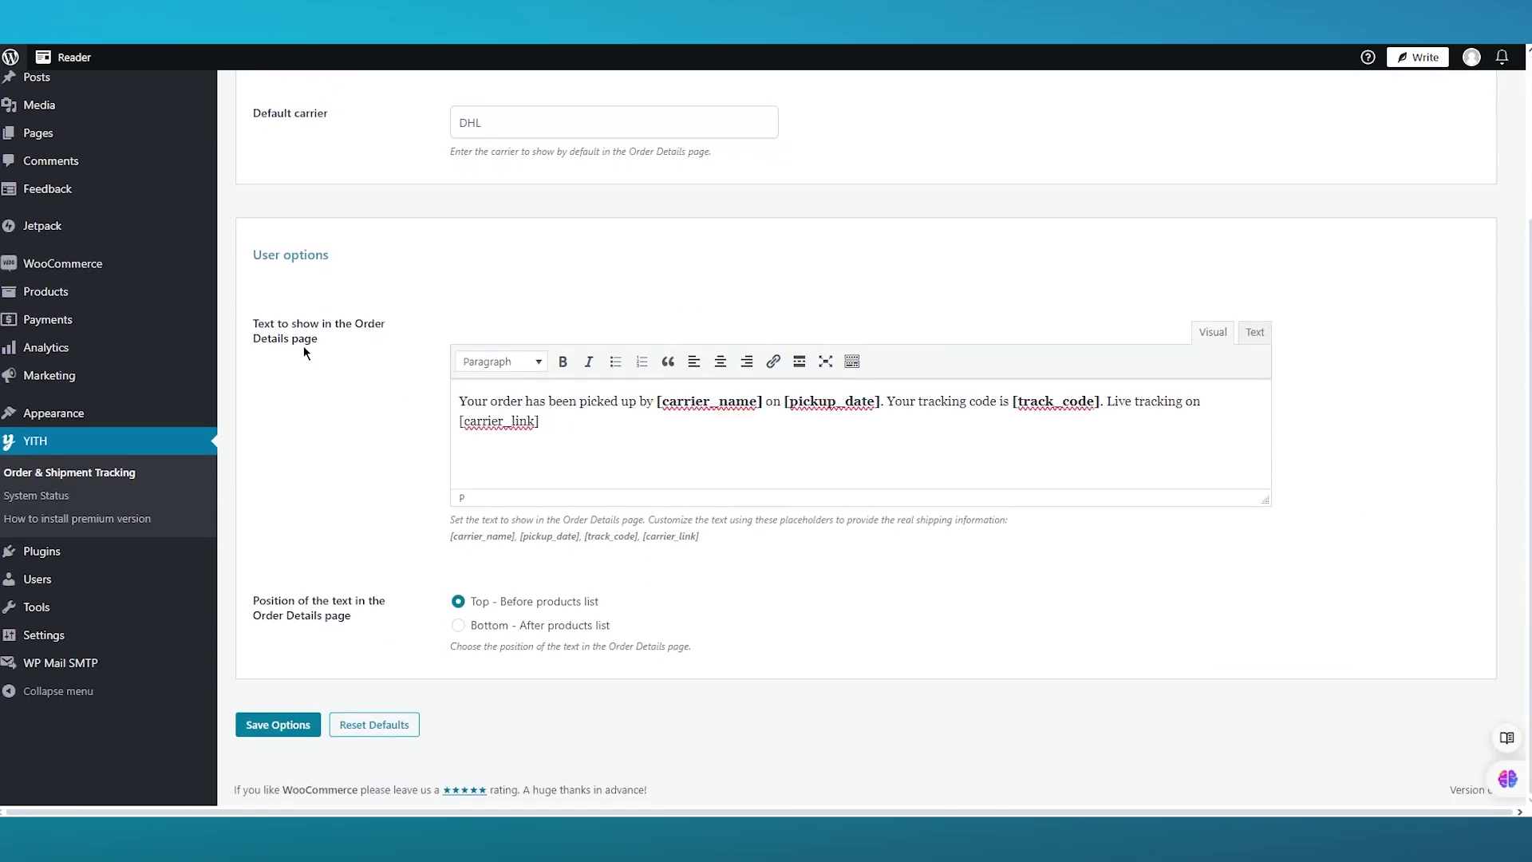
{"action": "left_click_drag", "start_coordinate": [263, 342], "coordinate": [391, 343]}
{"action": "left_click", "coordinate": [458, 402]}
{"action": "scroll", "coordinate": [562, 375], "scroll_direction": "up", "scroll_amount": 3}
{"action": "scroll", "coordinate": [604, 348], "scroll_direction": "down", "scroll_amount": 3}
{"action": "left_click_drag", "start_coordinate": [559, 421], "coordinate": [441, 416]}
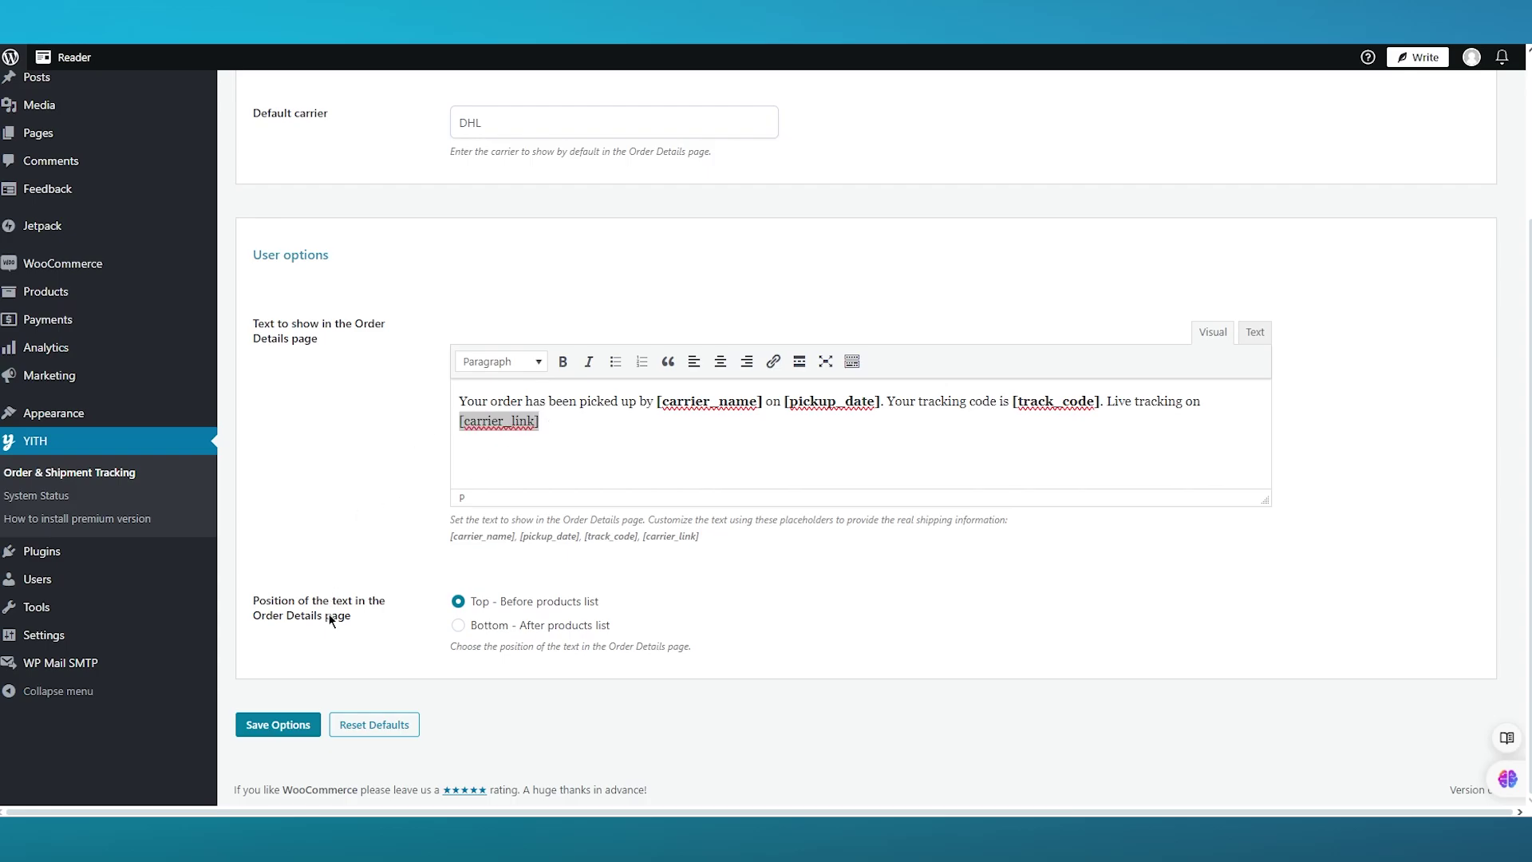
{"action": "left_click_drag", "start_coordinate": [360, 629], "coordinate": [233, 565]}
{"action": "left_click", "coordinate": [283, 510]}
{"action": "left_click", "coordinate": [289, 715]}
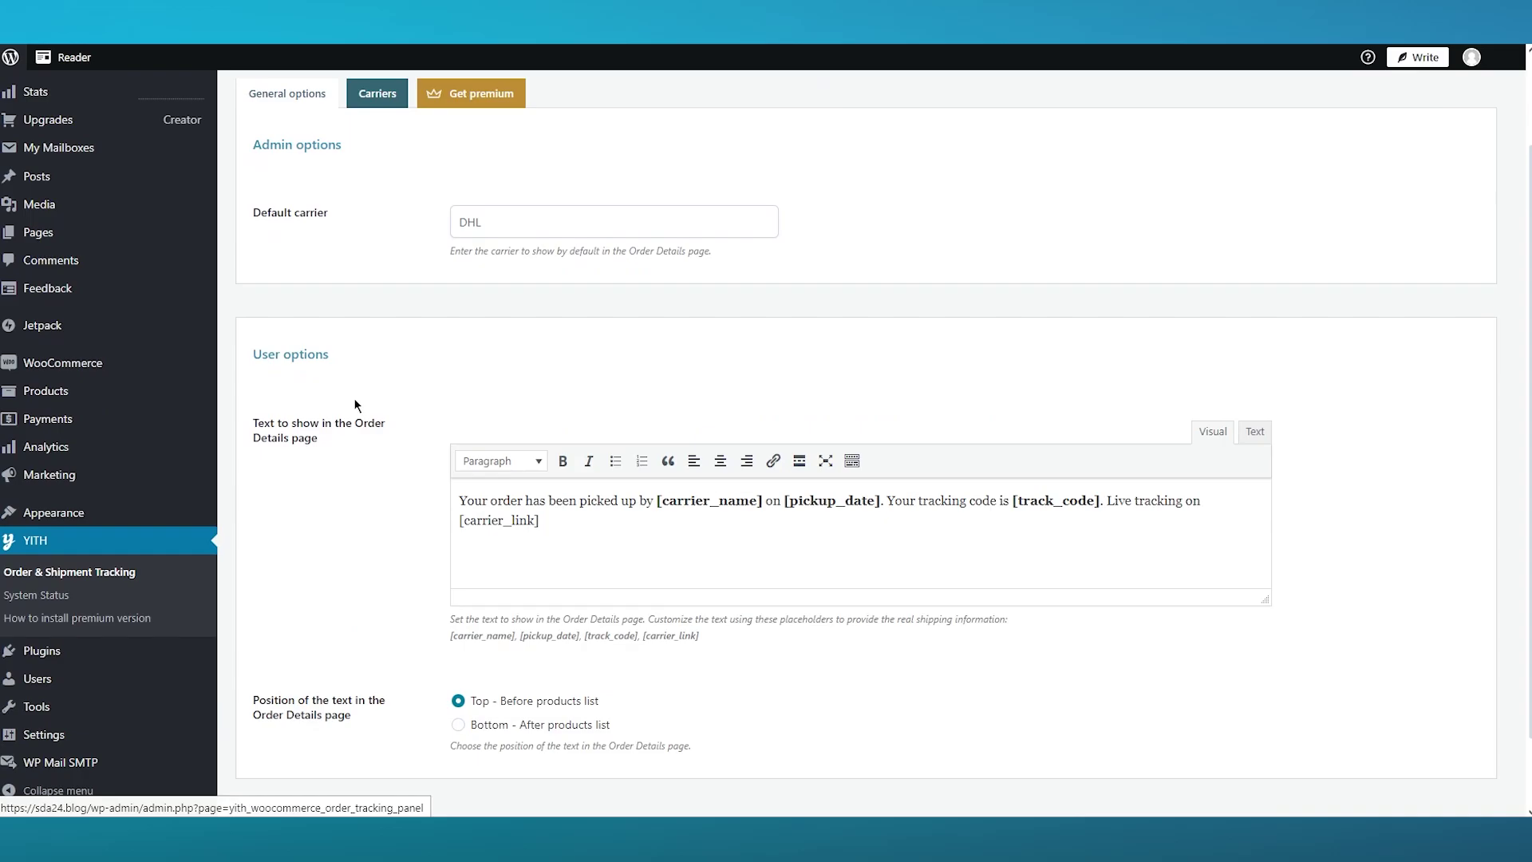
Look over the saved general options and examine the plugin's Carriers list.
{"action": "scroll", "coordinate": [354, 399], "scroll_direction": "down", "scroll_amount": 1}
{"action": "scroll", "coordinate": [354, 399], "scroll_direction": "up", "scroll_amount": 3}
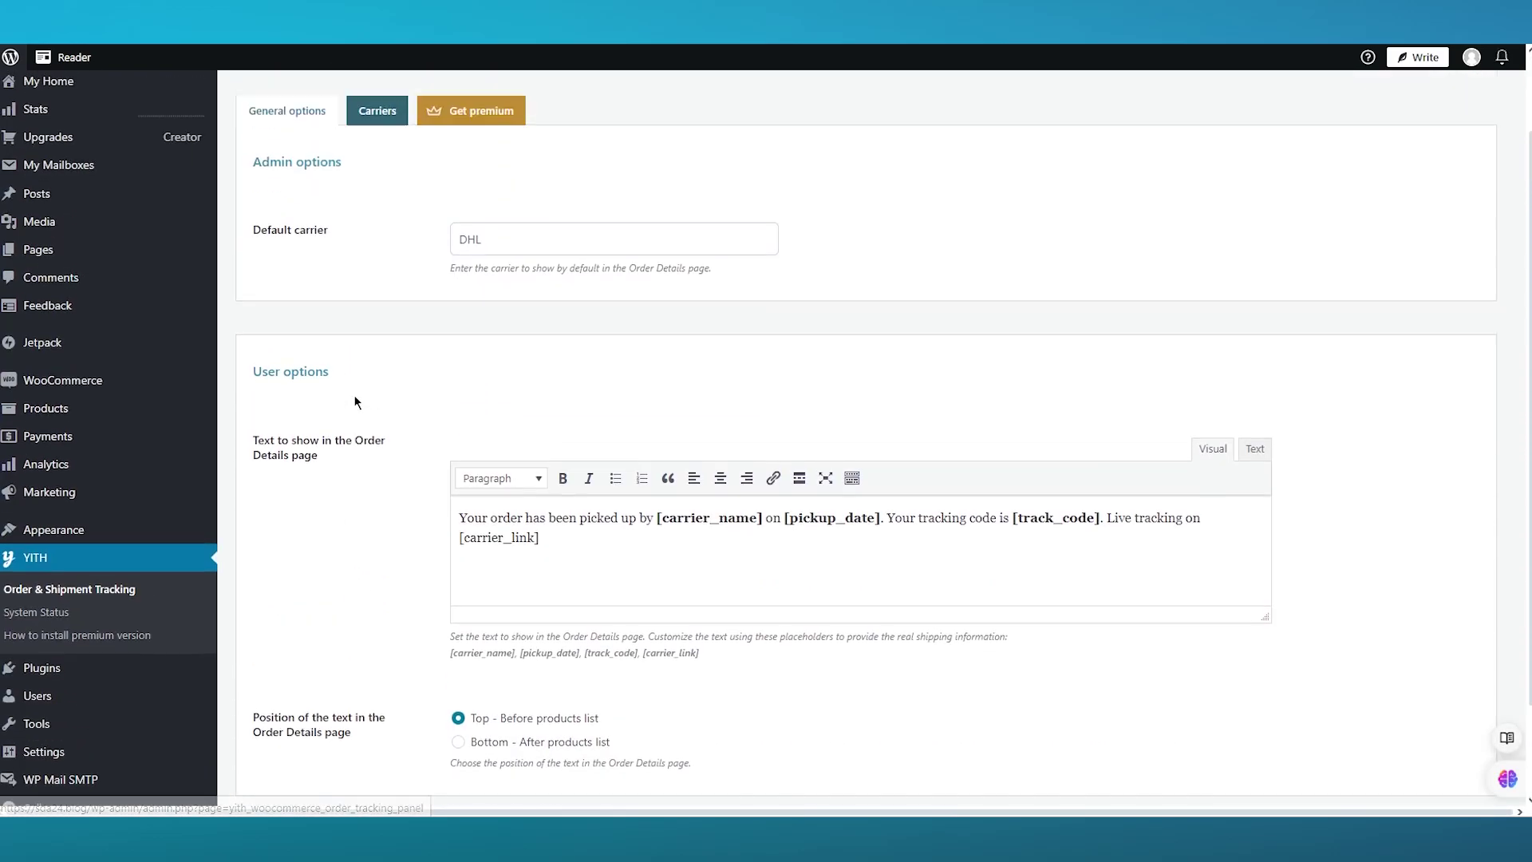
{"action": "left_click", "coordinate": [366, 210]}
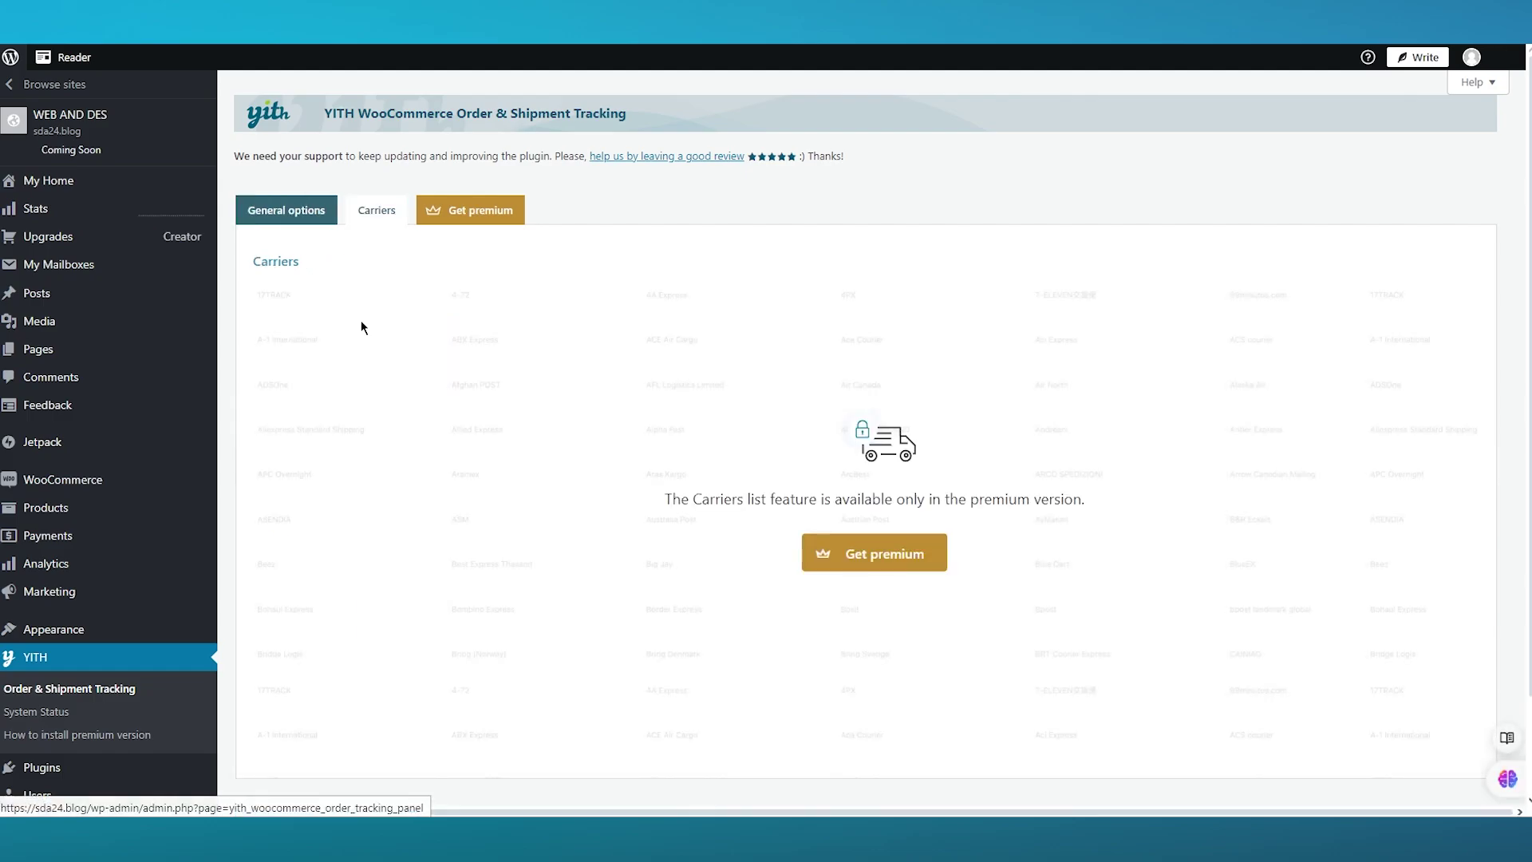
{"action": "scroll", "coordinate": [362, 320], "scroll_direction": "down", "scroll_amount": 2}
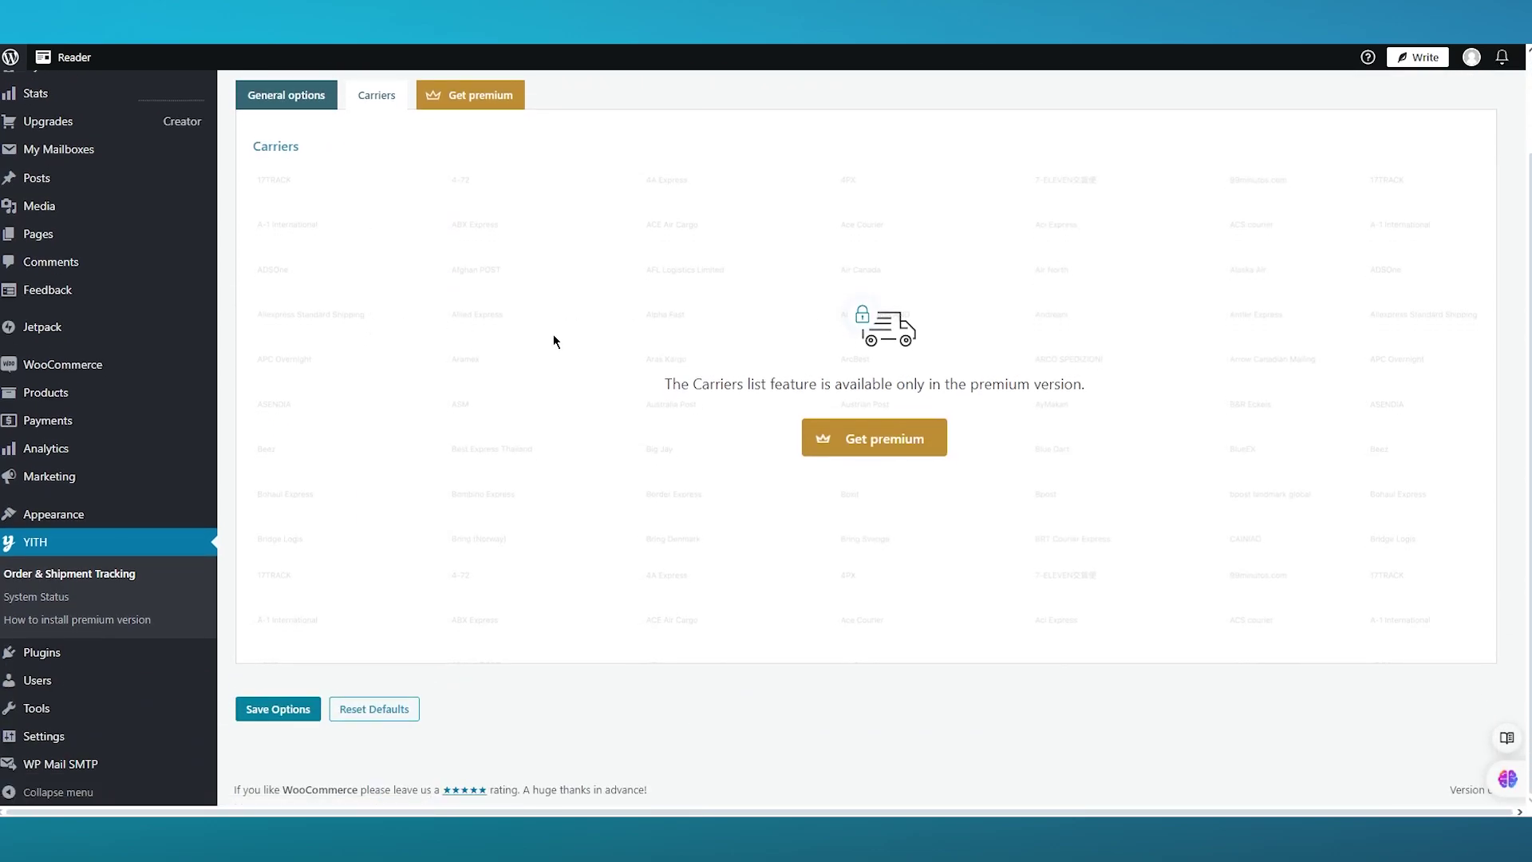
{"action": "scroll", "coordinate": [554, 335], "scroll_direction": "up", "scroll_amount": 2}
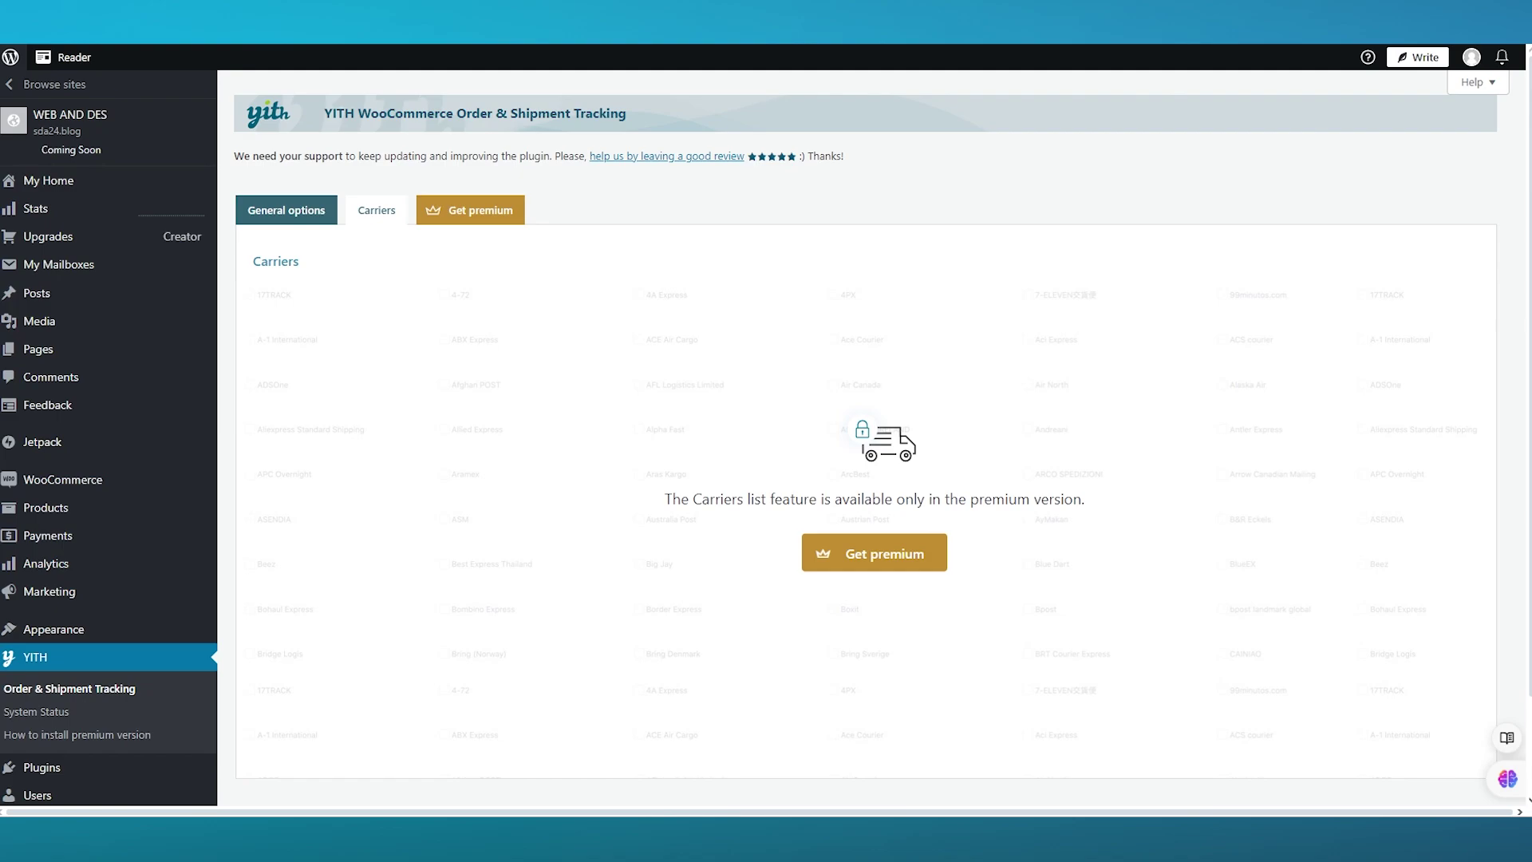
Go back to the general options and recheck the default carrier, order text and text position.
{"action": "left_click", "coordinate": [314, 218]}
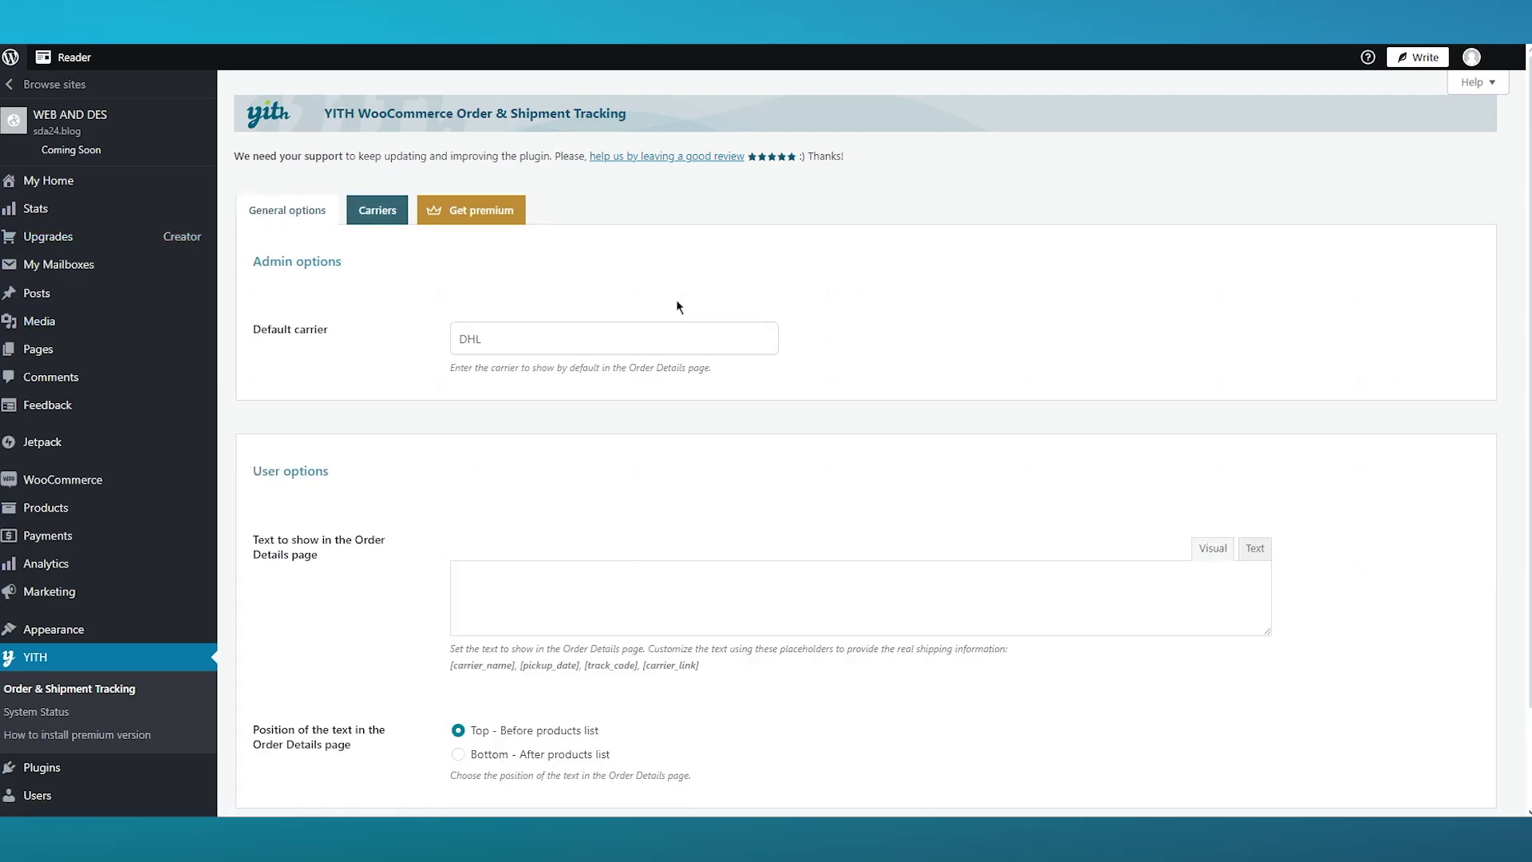
{"action": "scroll", "coordinate": [662, 303], "scroll_direction": "down", "scroll_amount": 3}
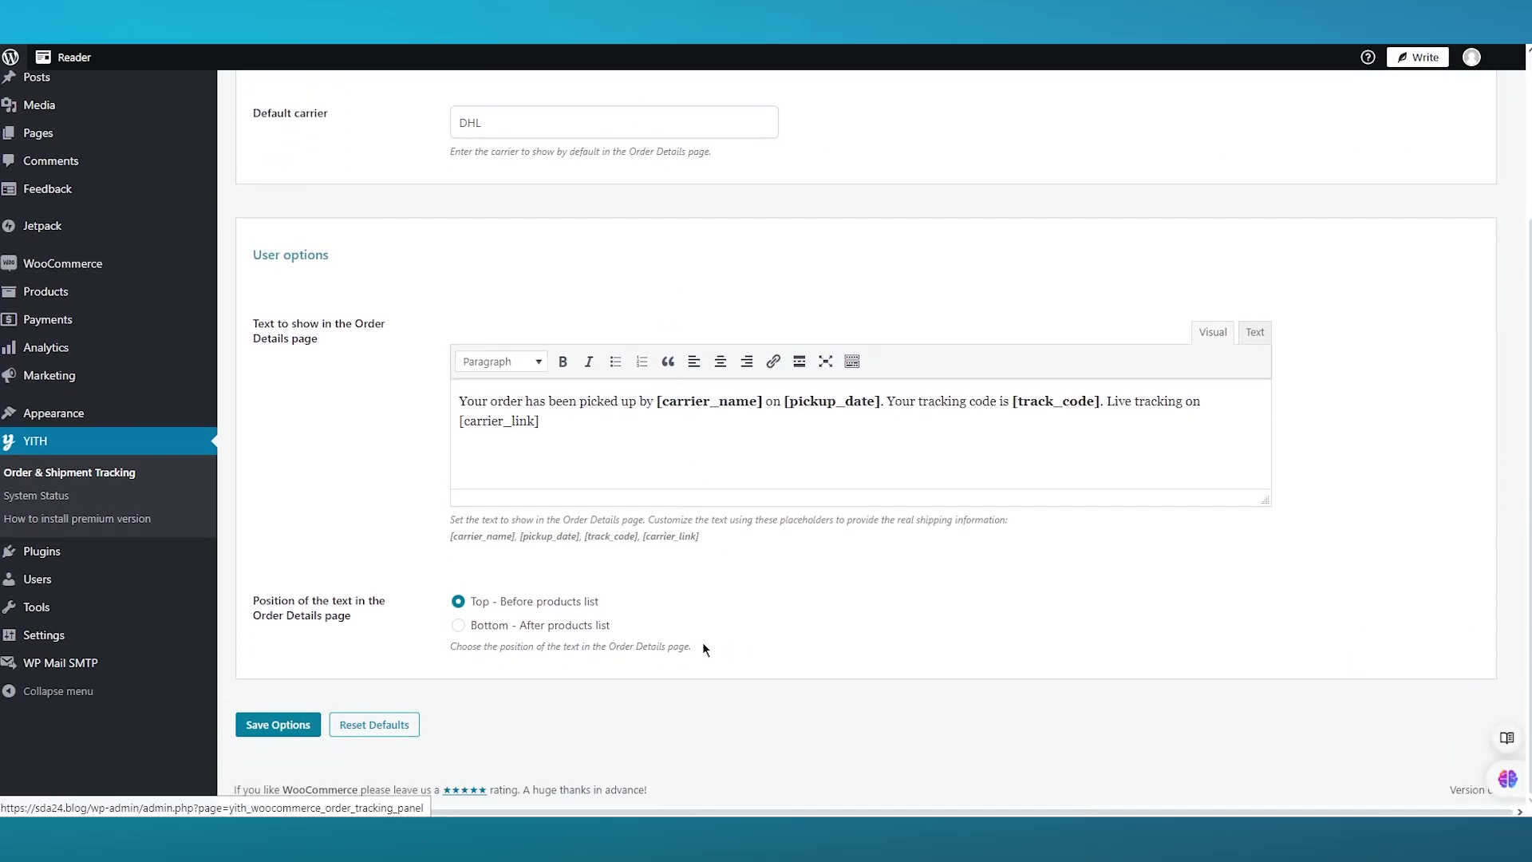
{"action": "scroll", "coordinate": [768, 563], "scroll_direction": "up", "scroll_amount": 3}
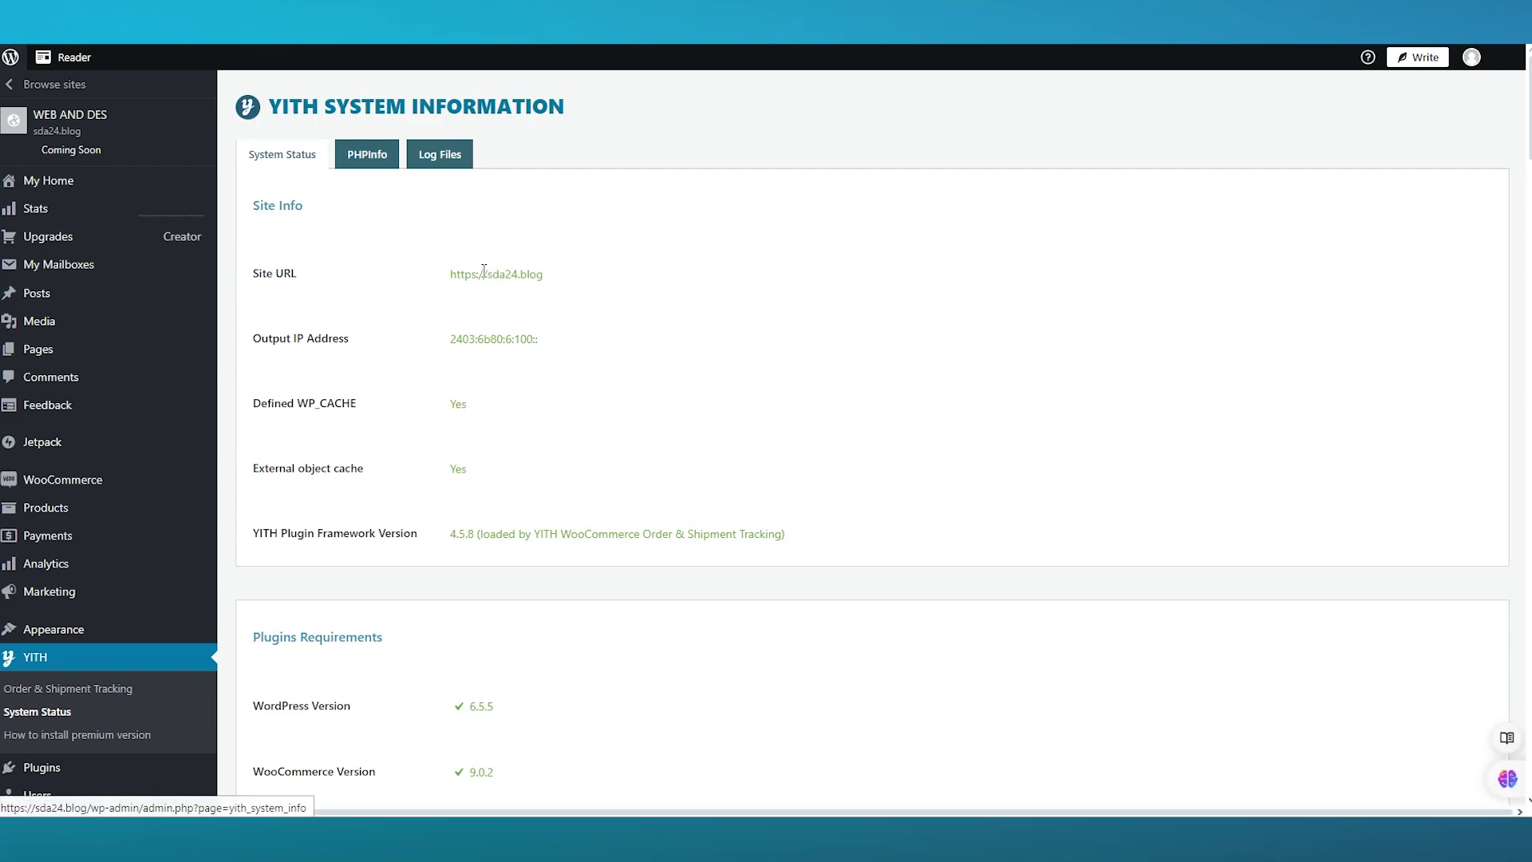
Examine the YITH System Status page, including the site info, plugin requirements and database tables.
{"action": "scroll", "coordinate": [545, 277], "scroll_direction": "down", "scroll_amount": 2}
{"action": "scroll", "coordinate": [531, 279], "scroll_direction": "down", "scroll_amount": 2}
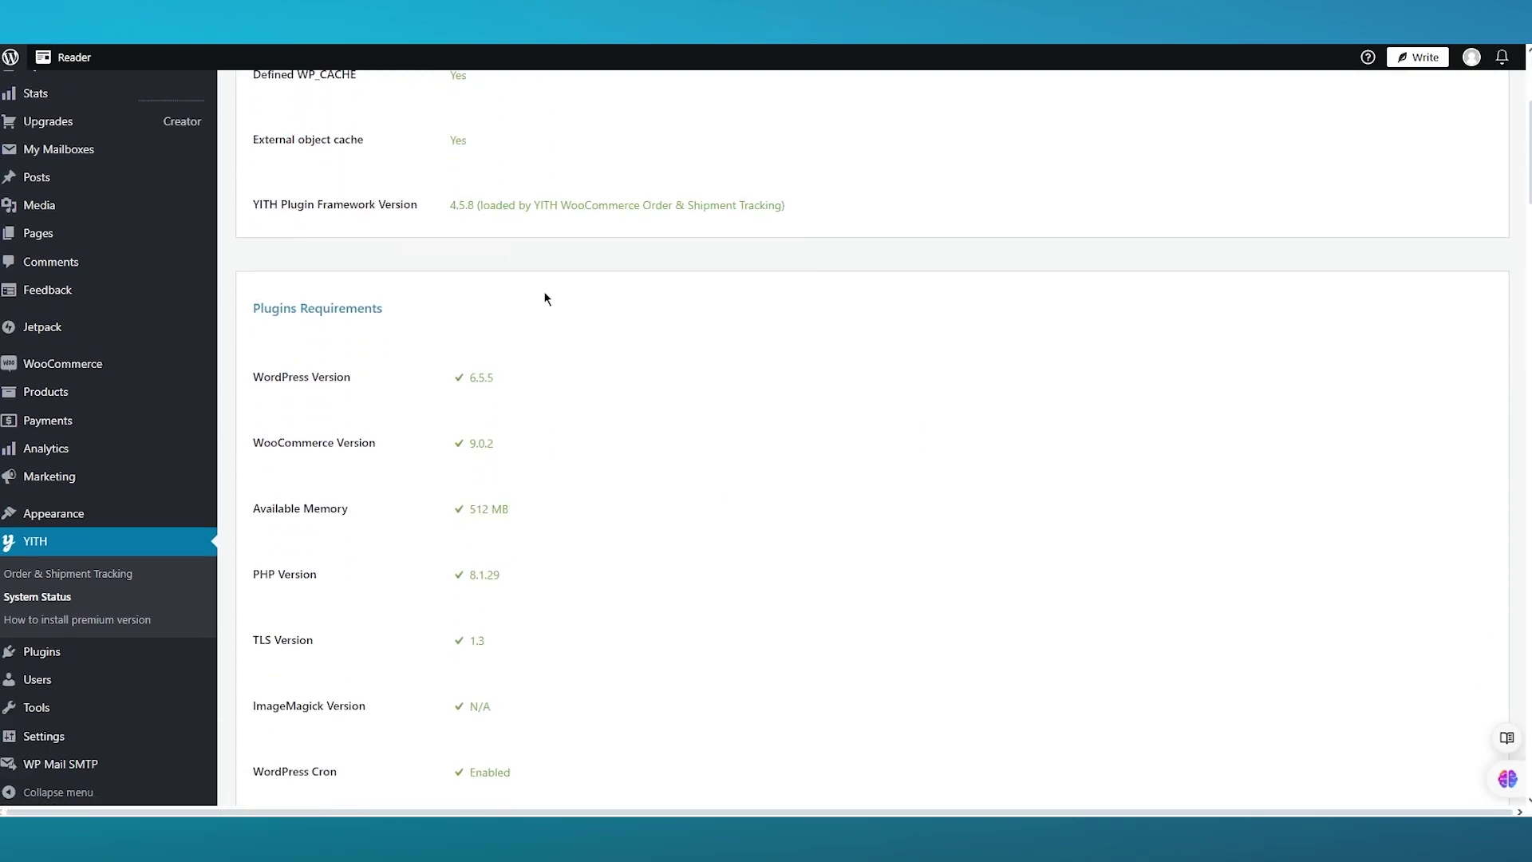
{"action": "scroll", "coordinate": [539, 291], "scroll_direction": "down", "scroll_amount": 2}
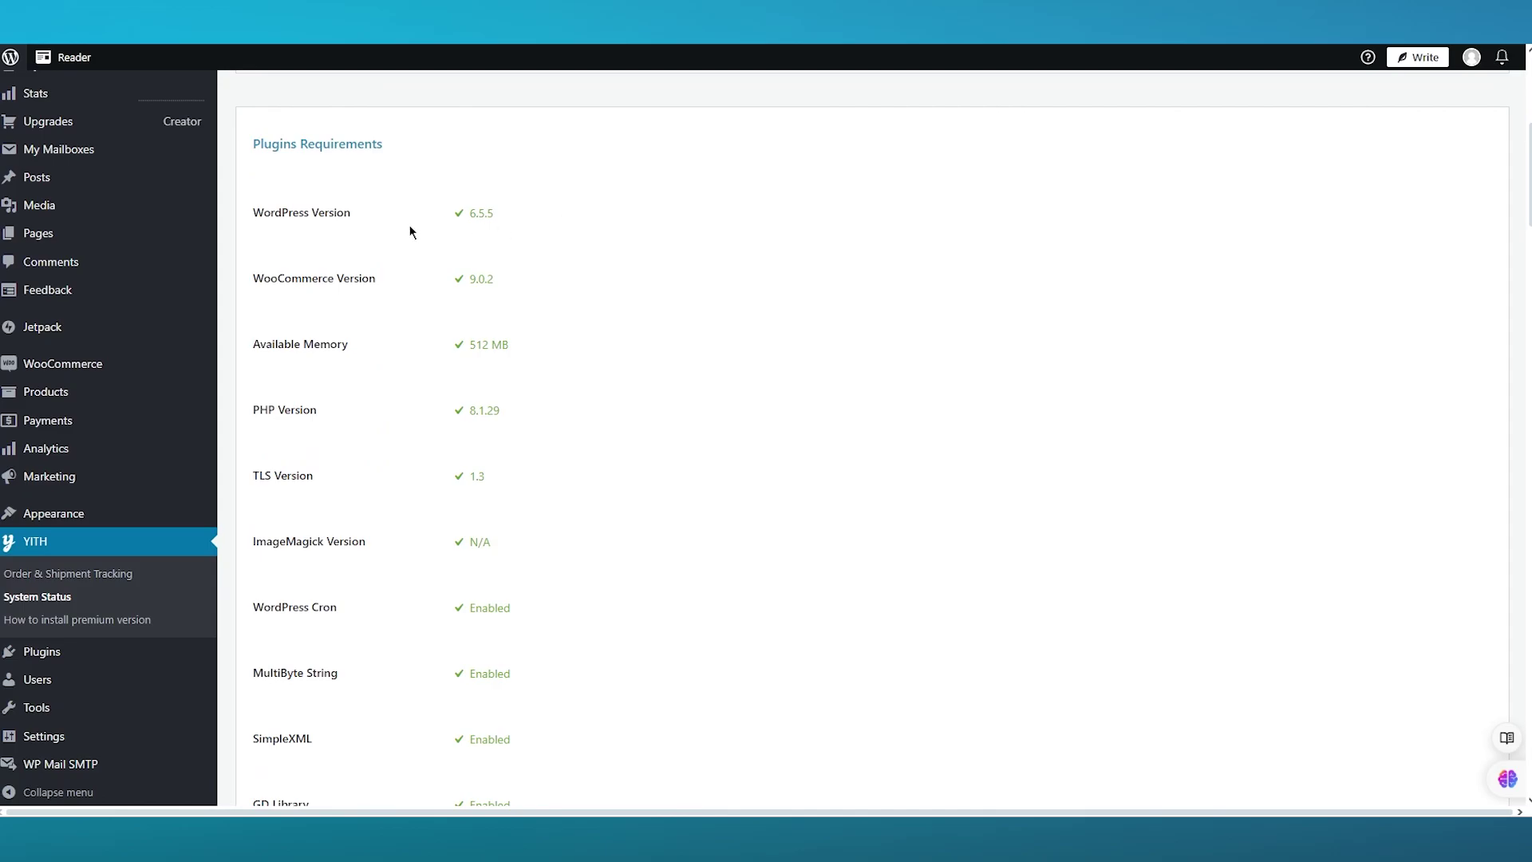
{"action": "scroll", "coordinate": [311, 238], "scroll_direction": "down", "scroll_amount": 5}
{"action": "scroll", "coordinate": [349, 239], "scroll_direction": "down", "scroll_amount": 5}
{"action": "scroll", "coordinate": [348, 239], "scroll_direction": "up", "scroll_amount": 10}
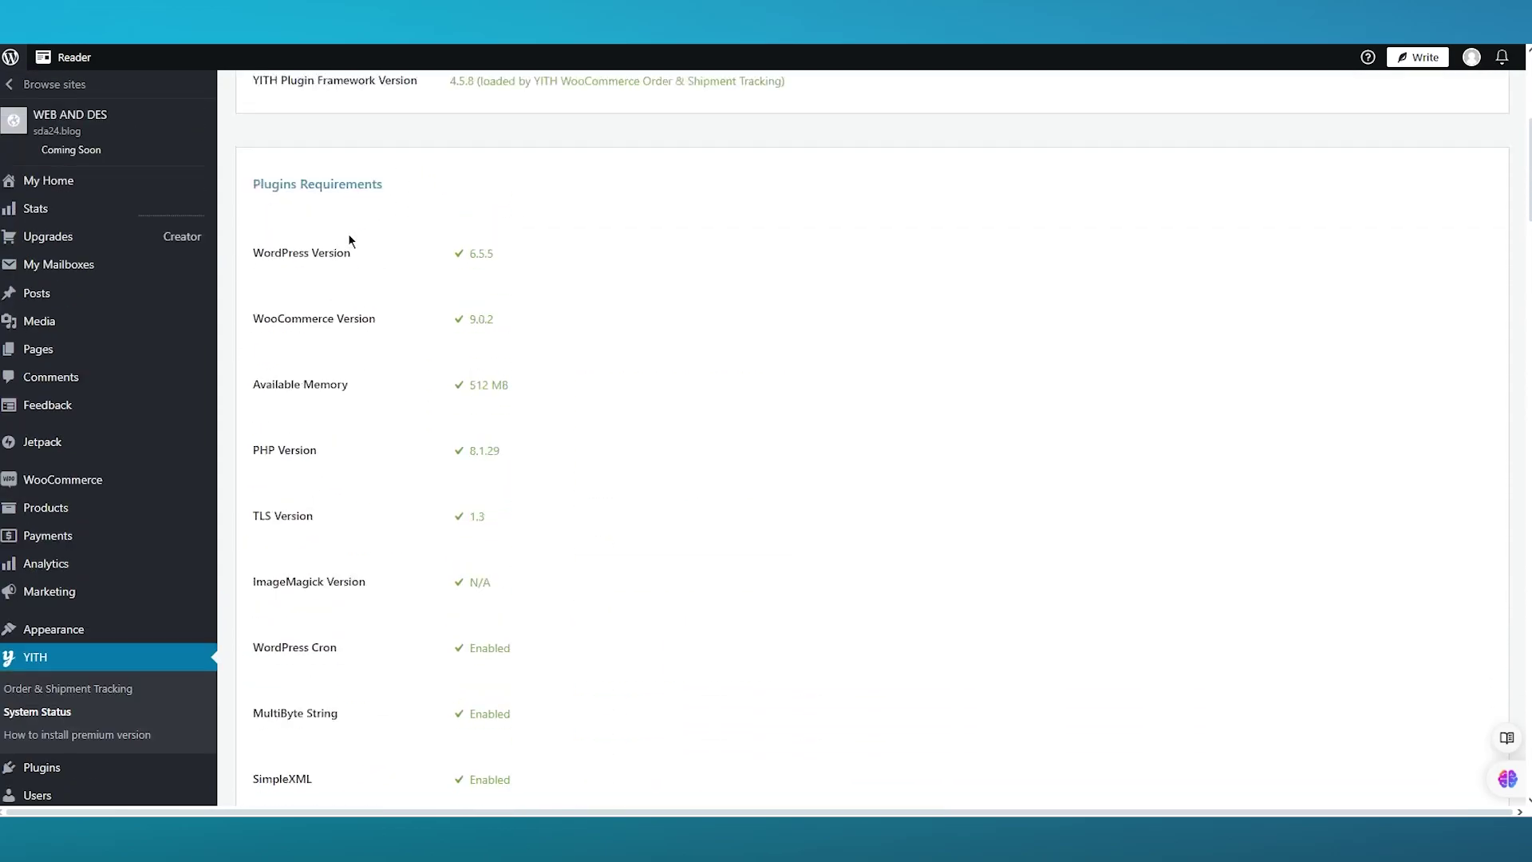
{"action": "scroll", "coordinate": [332, 279], "scroll_direction": "down", "scroll_amount": 8}
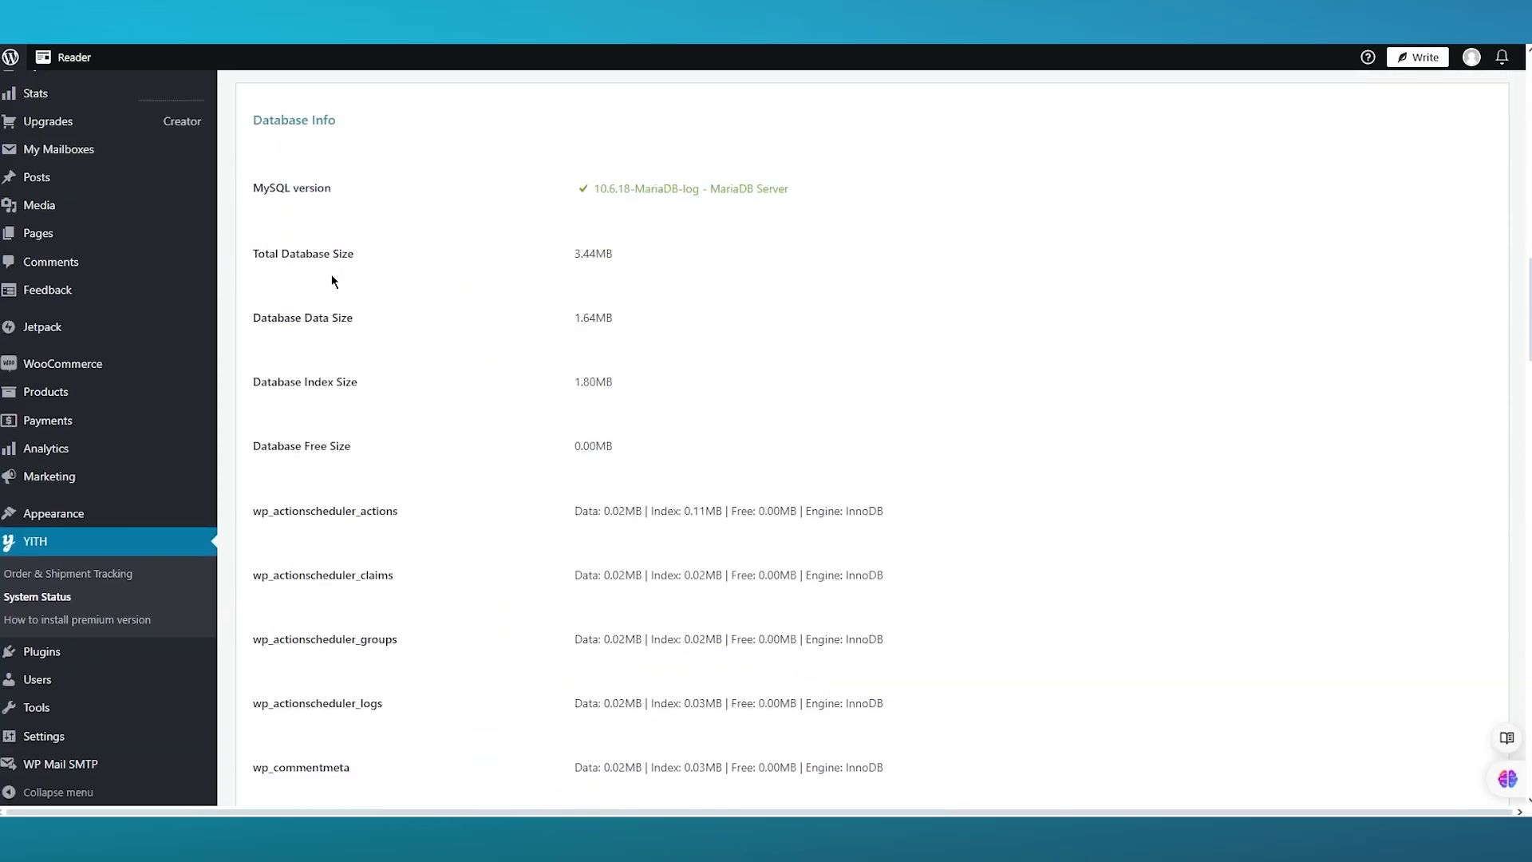
{"action": "scroll", "coordinate": [285, 243], "scroll_direction": "down", "scroll_amount": 20}
{"action": "scroll", "coordinate": [285, 245], "scroll_direction": "down", "scroll_amount": 15}
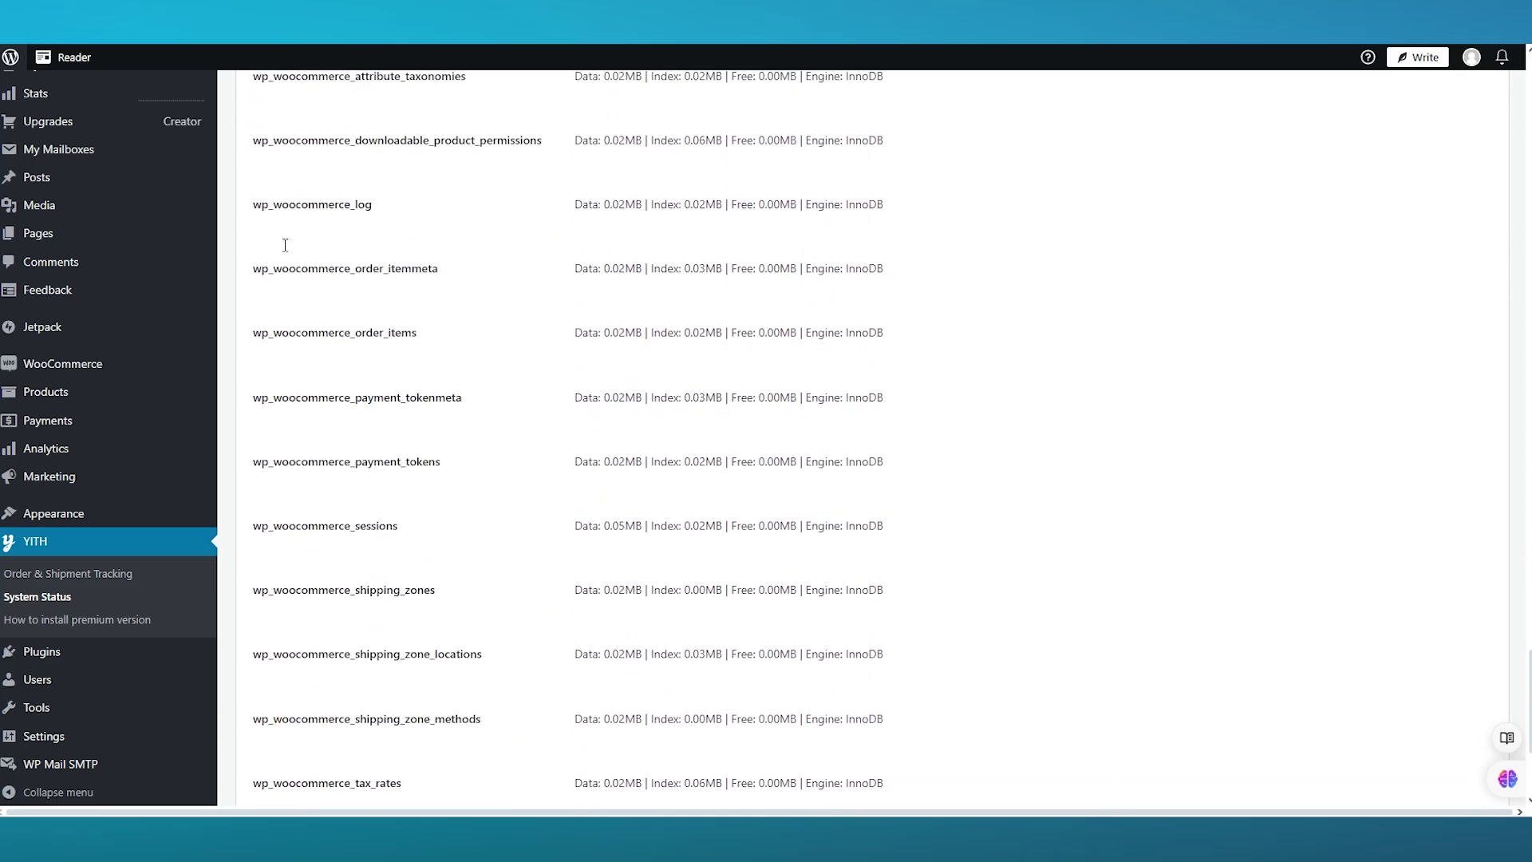
{"action": "scroll", "coordinate": [440, 237], "scroll_direction": "up", "scroll_amount": 20}
{"action": "scroll", "coordinate": [458, 248], "scroll_direction": "up", "scroll_amount": 20}
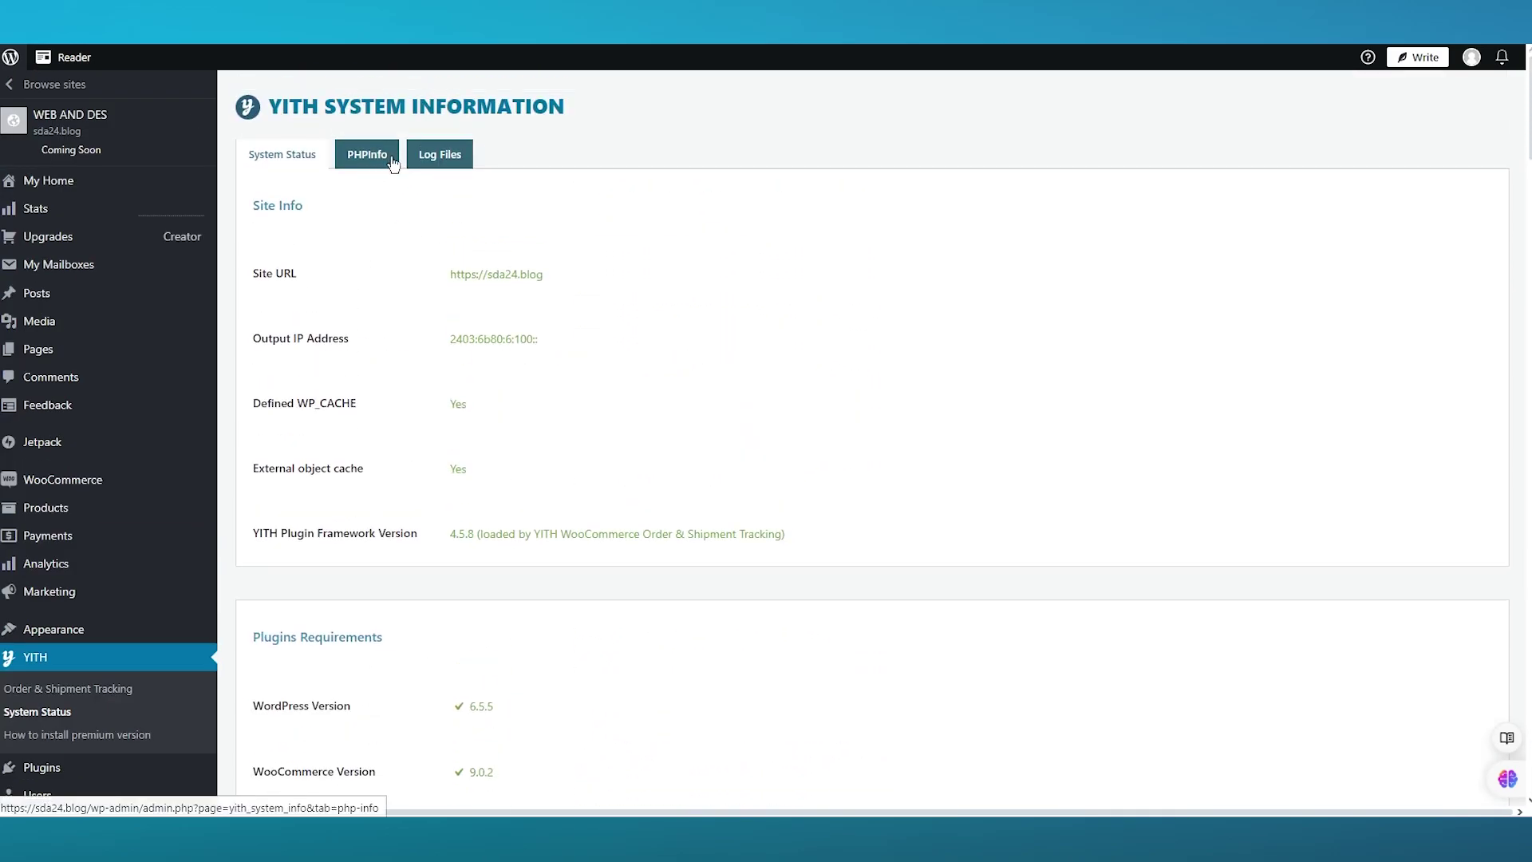
{"action": "left_click_drag", "start_coordinate": [630, 106], "coordinate": [264, 106]}
{"action": "left_click", "coordinate": [591, 220]}
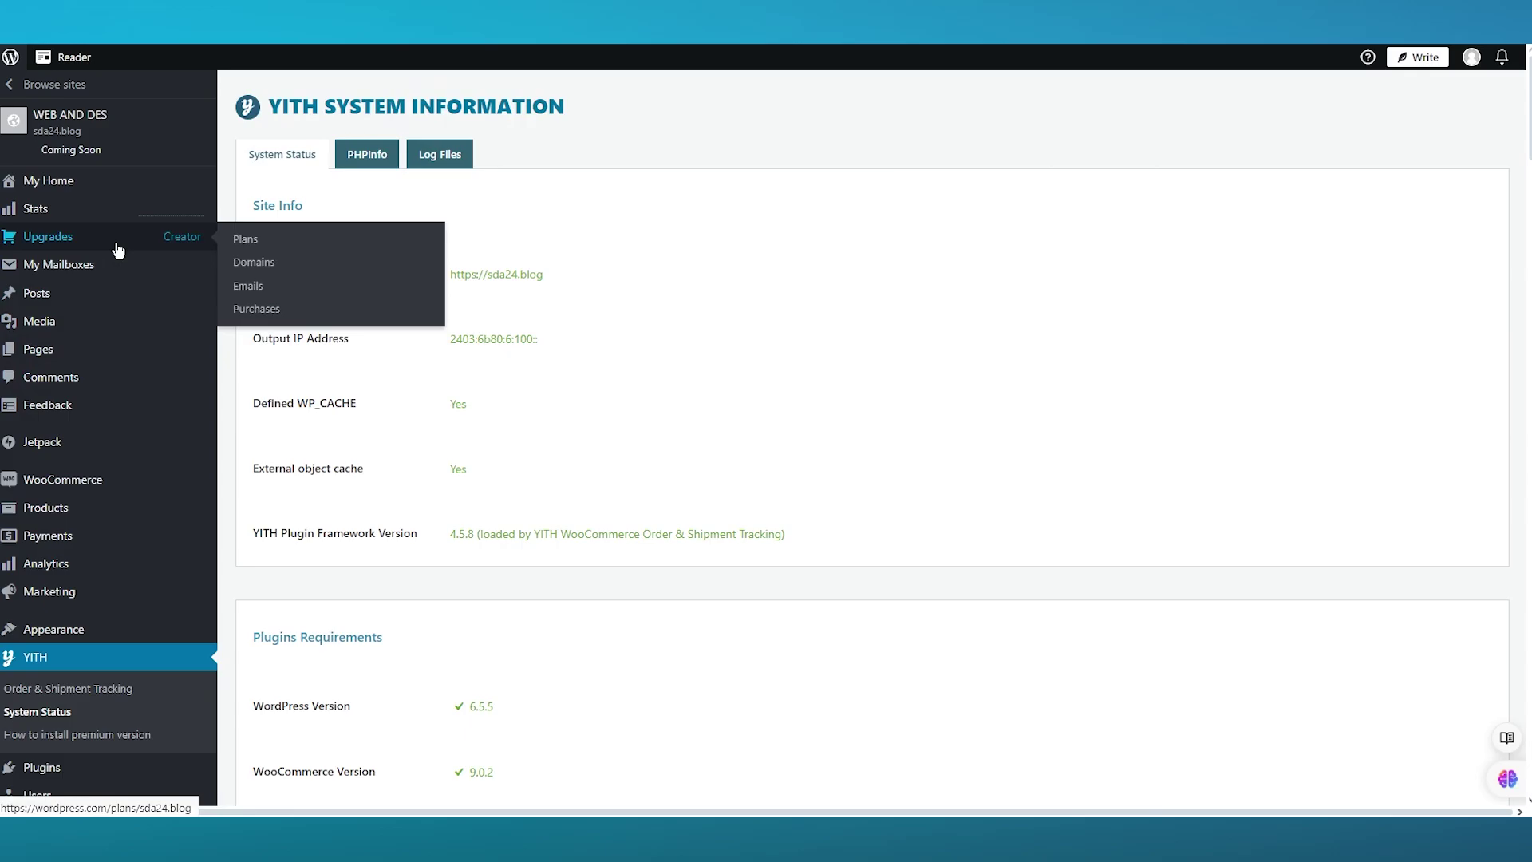
Open the WooCommerce orders page and look through the suggested tools for the store.
{"action": "mouse_move", "coordinate": [136, 478]}
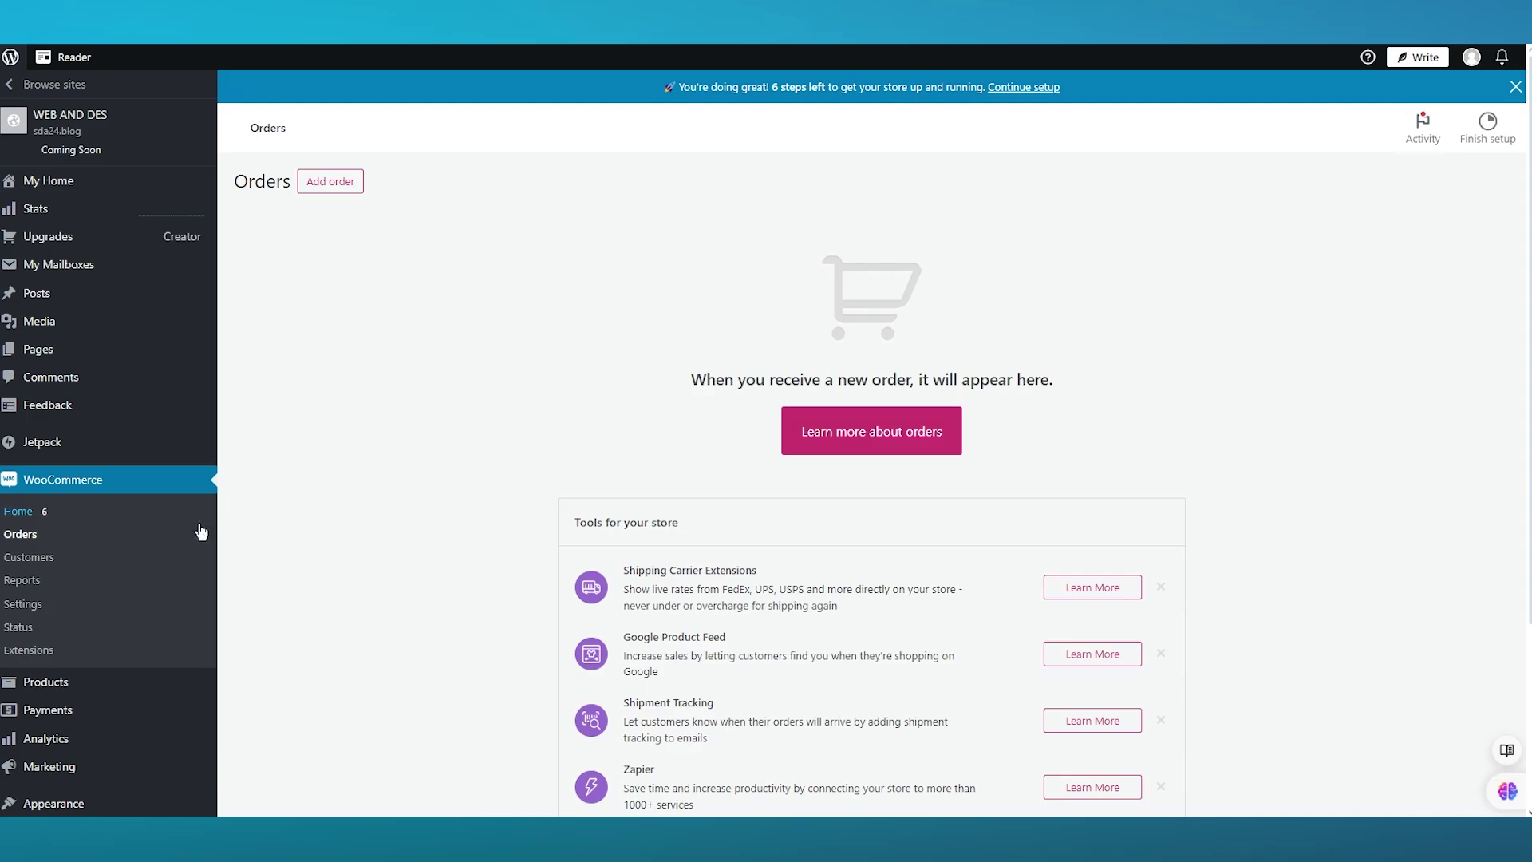
{"action": "scroll", "coordinate": [198, 530], "scroll_direction": "down", "scroll_amount": 3}
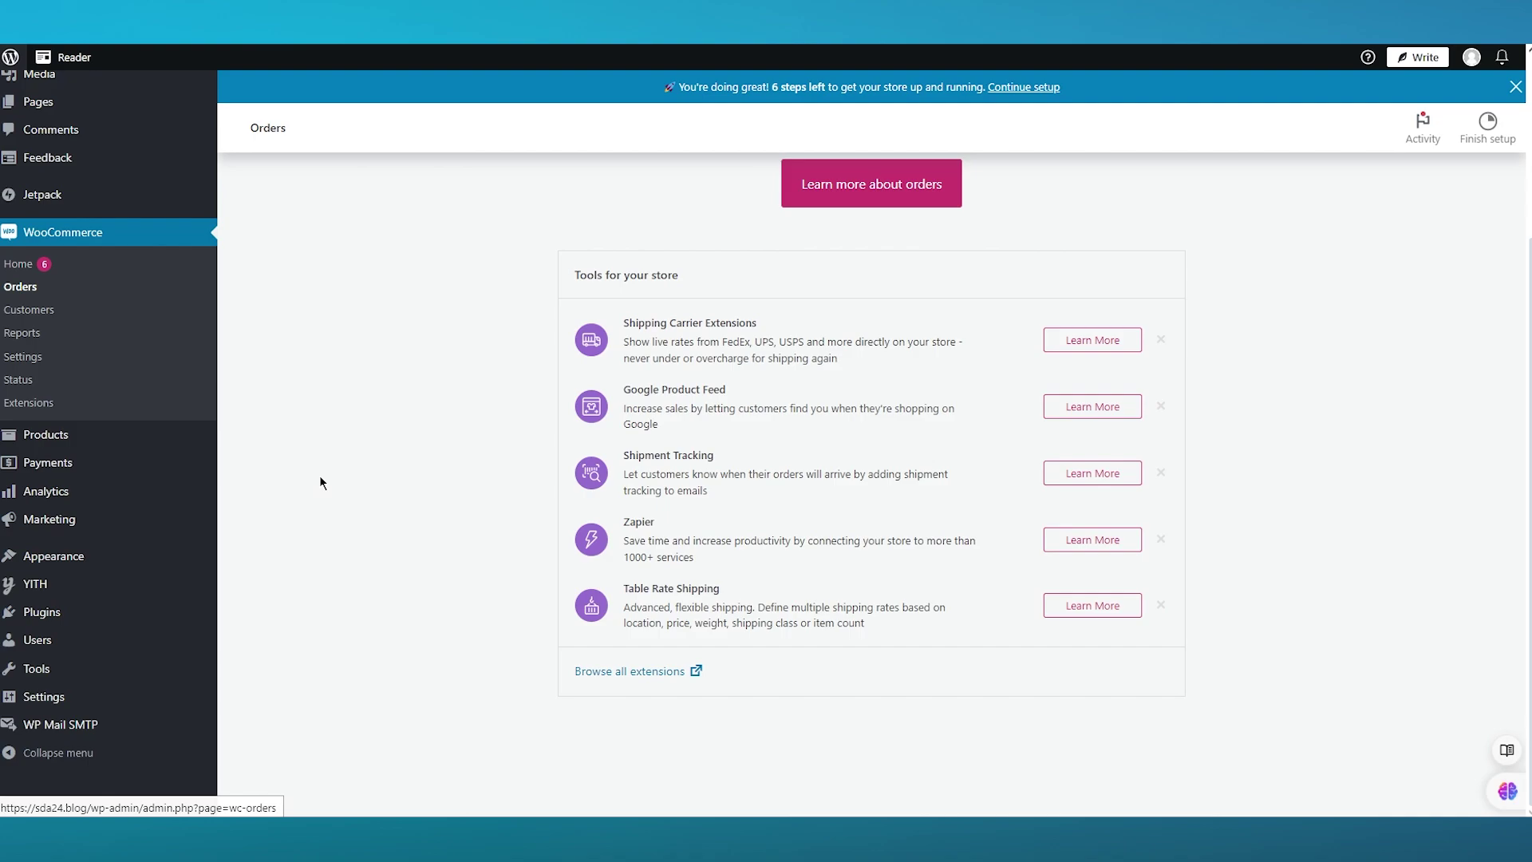
Return to the YITH Order & Shipment Tracking settings and examine the text for the Order Details page.
{"action": "mouse_move", "coordinate": [118, 595]}
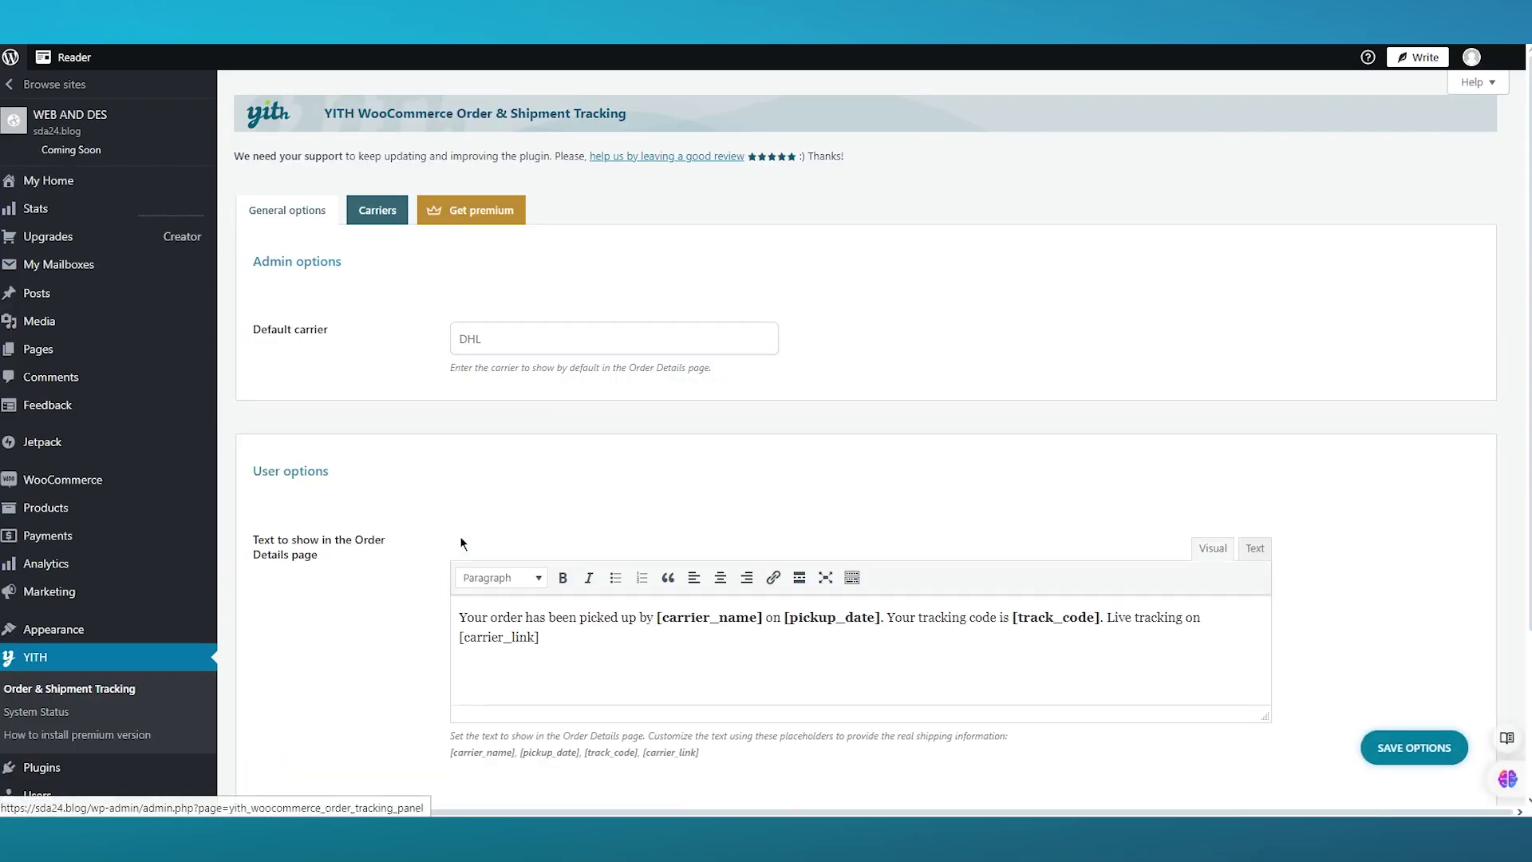
{"action": "triple_click", "coordinate": [492, 645]}
{"action": "left_click", "coordinate": [627, 647]}
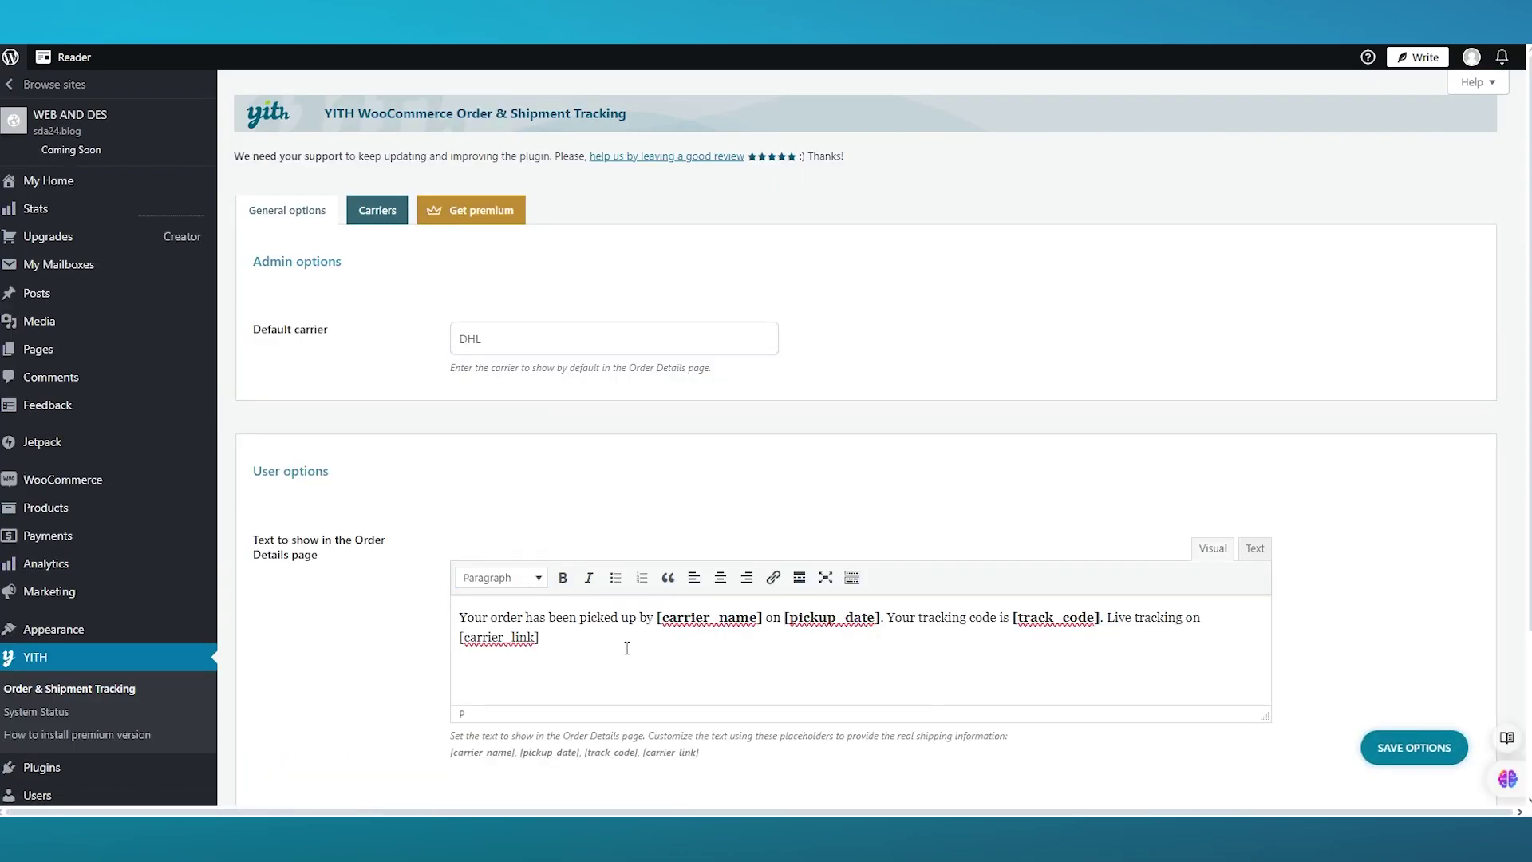
Recheck the general options down to the text position, and open the premium overview to read its carrier and delivery-date features.
{"action": "scroll", "coordinate": [671, 528], "scroll_direction": "down", "scroll_amount": 3}
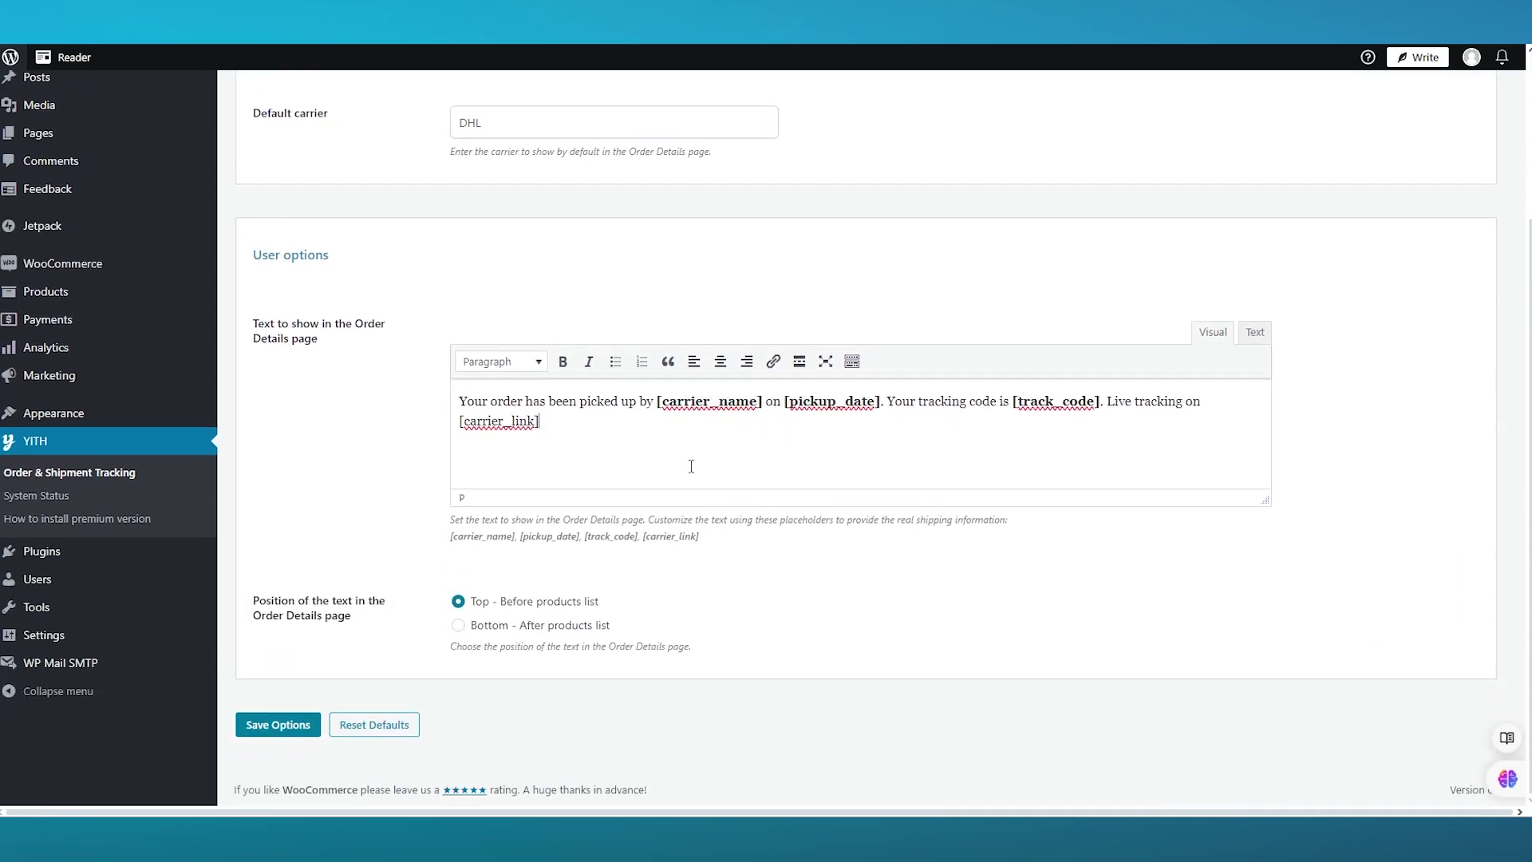
{"action": "scroll", "coordinate": [461, 461], "scroll_direction": "up", "scroll_amount": 3}
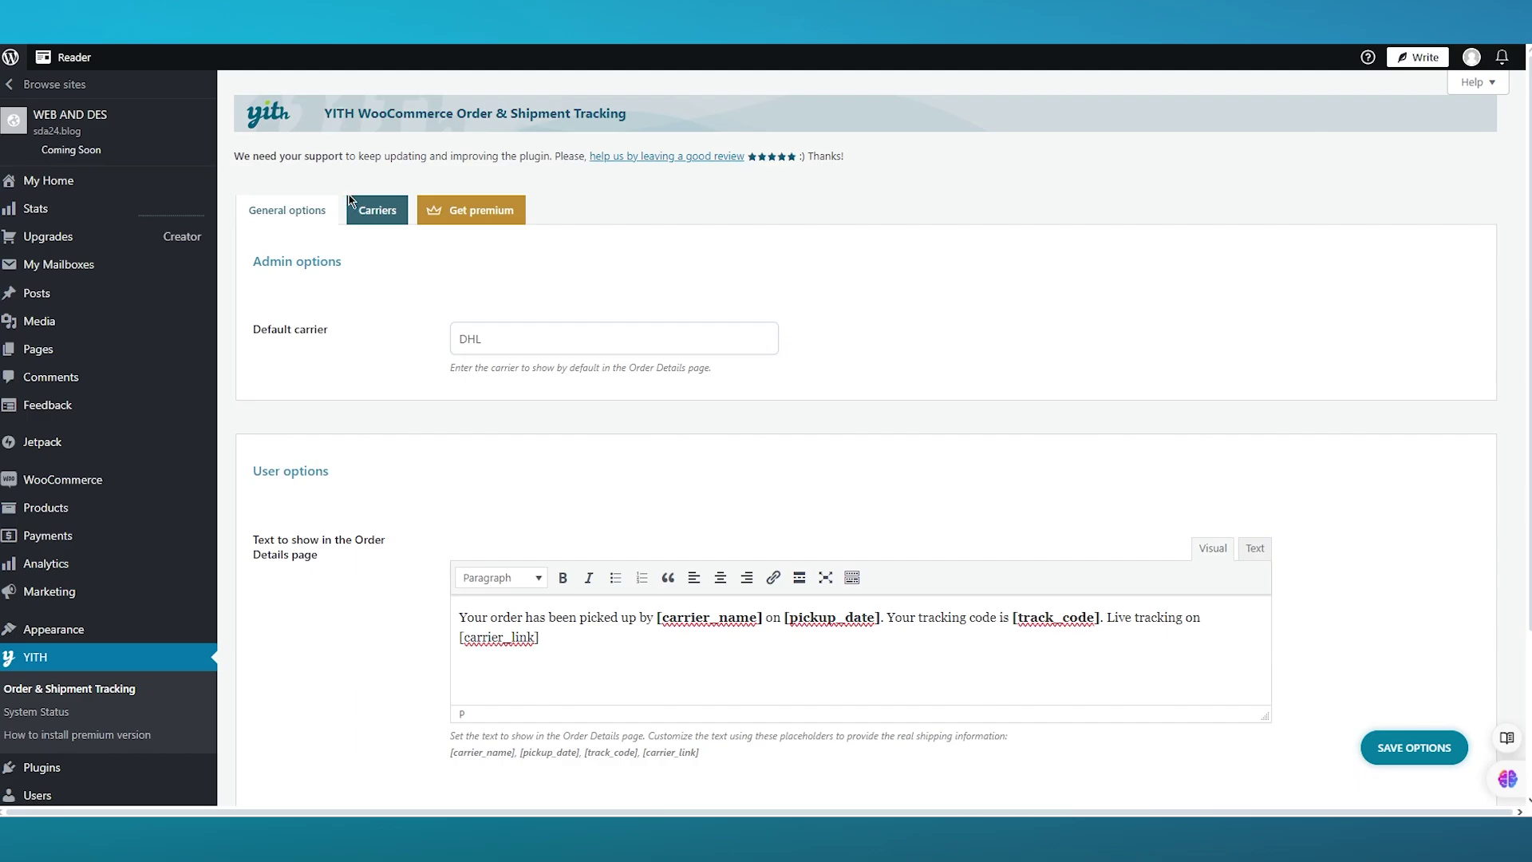
{"action": "left_click", "coordinate": [471, 209]}
{"action": "scroll", "coordinate": [668, 303], "scroll_direction": "down", "scroll_amount": 3}
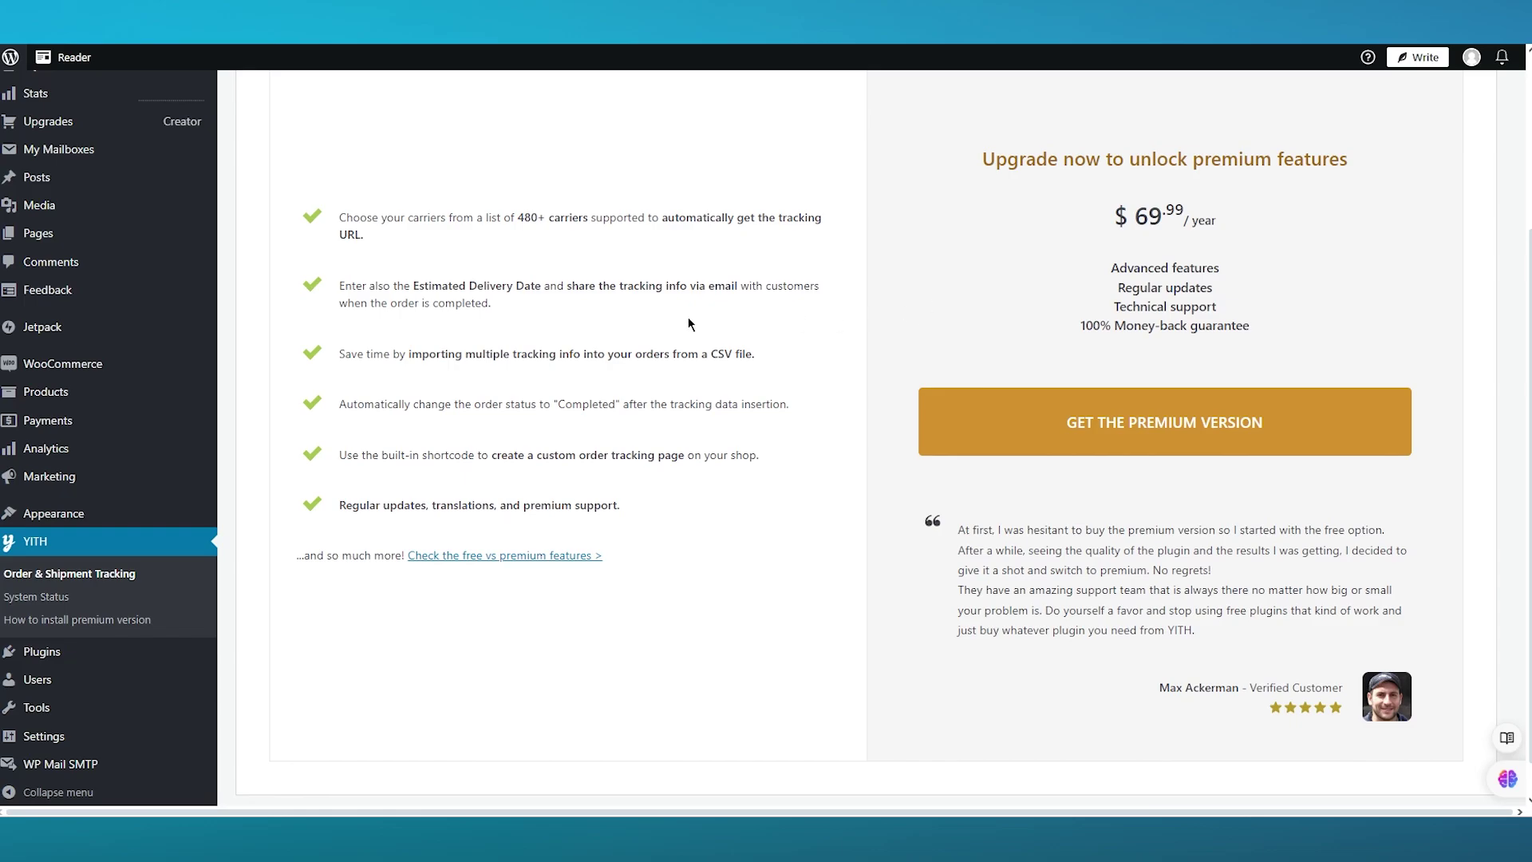
{"action": "triple_click", "coordinate": [371, 246]}
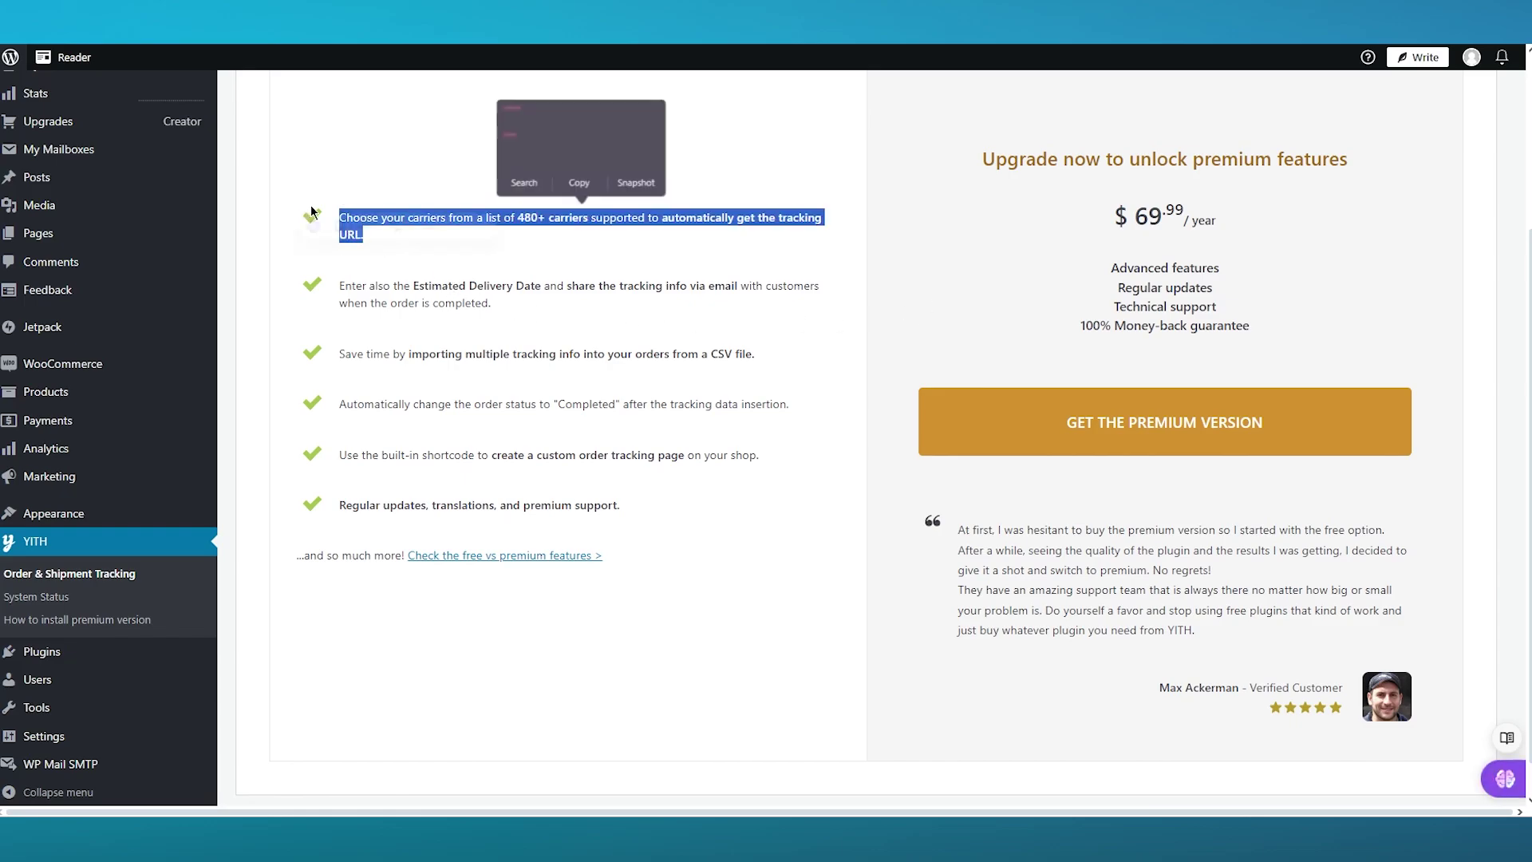
{"action": "left_click", "coordinate": [390, 247]}
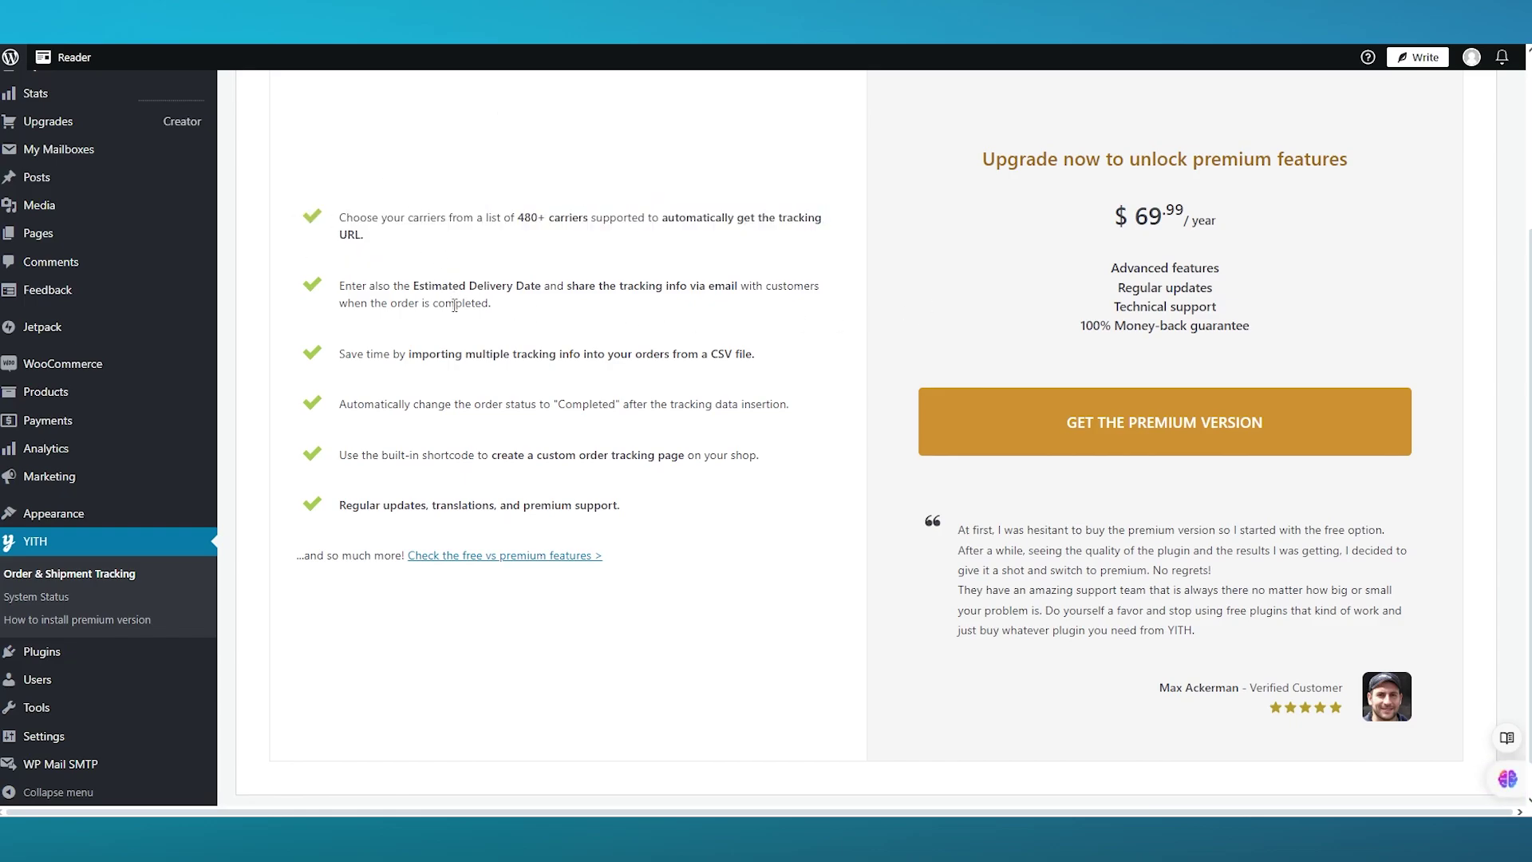
{"action": "left_click_drag", "start_coordinate": [535, 318], "coordinate": [329, 285]}
{"action": "left_click", "coordinate": [292, 233]}
Examine the remaining premium features covering CSV import, automatic order status changes and the custom order tracking page.
{"action": "scroll", "coordinate": [496, 322], "scroll_direction": "down", "scroll_amount": 1}
{"action": "left_click_drag", "start_coordinate": [407, 311], "coordinate": [540, 311]}
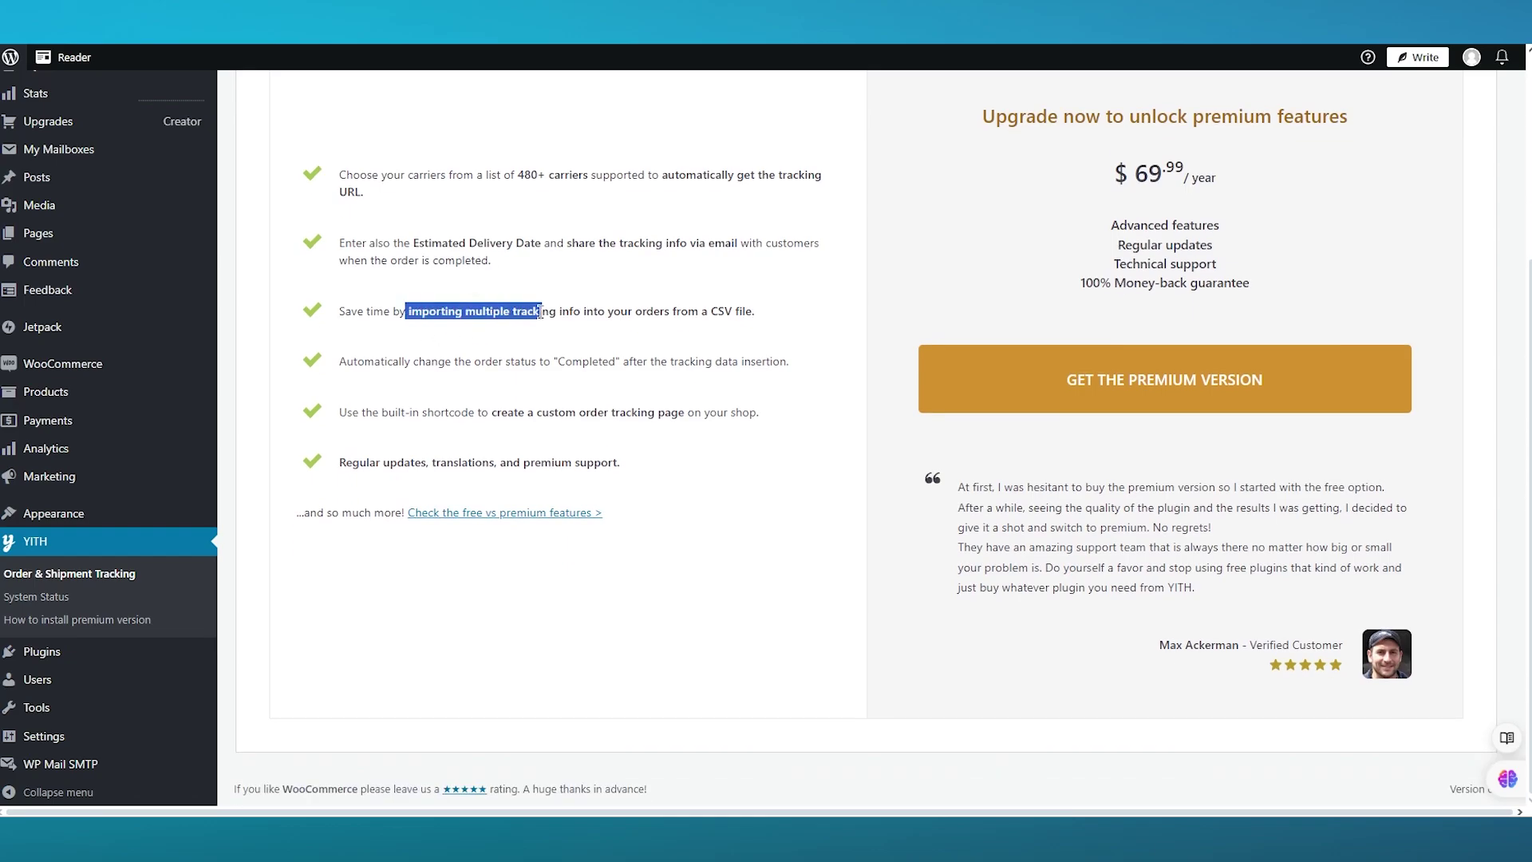
{"action": "left_click", "coordinate": [729, 273]}
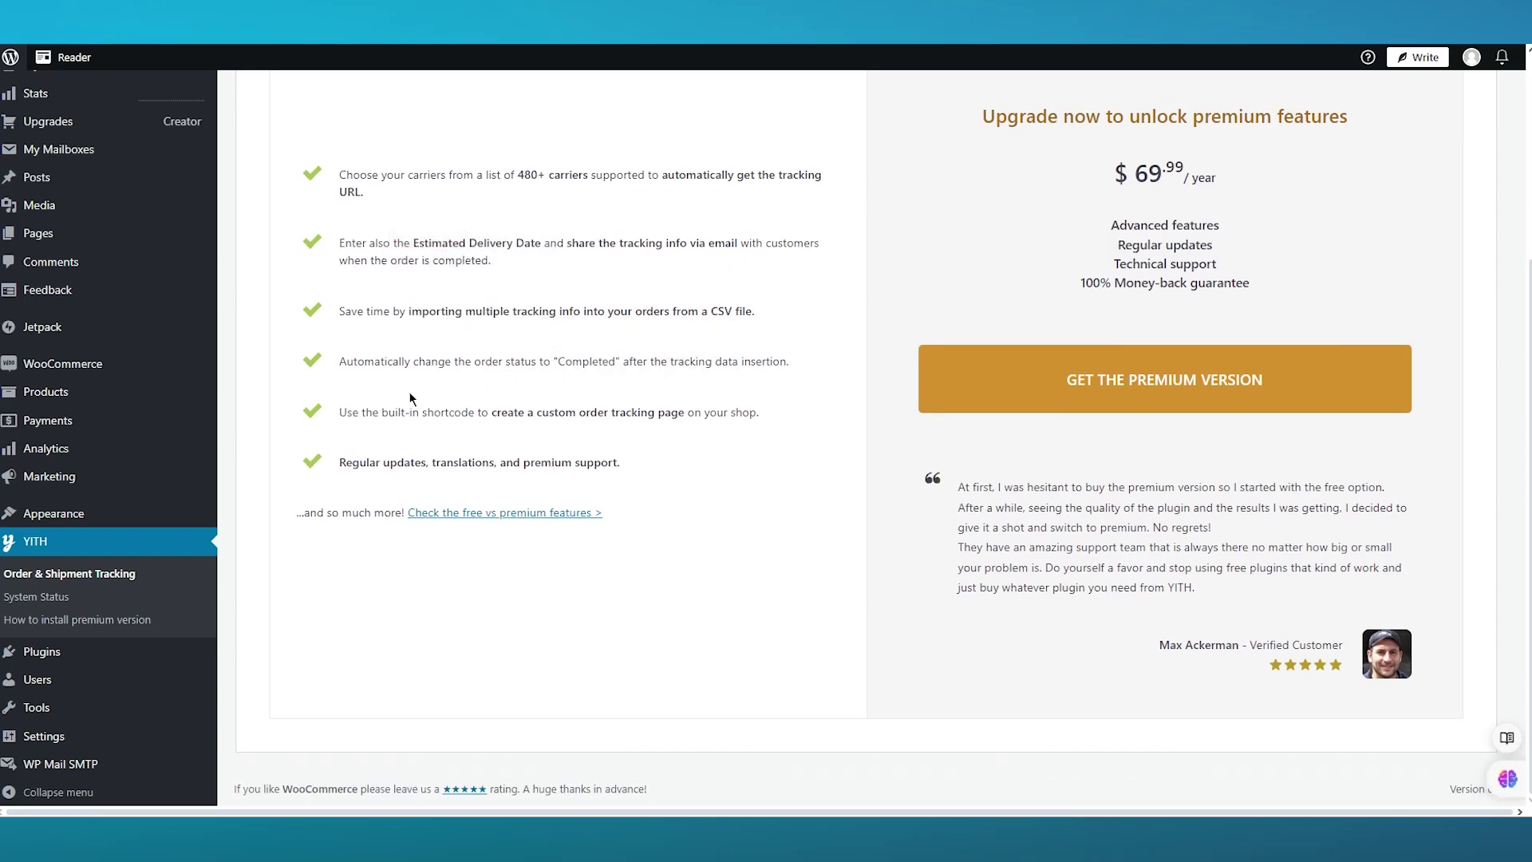
{"action": "left_click_drag", "start_coordinate": [397, 387], "coordinate": [725, 370]}
{"action": "left_click", "coordinate": [782, 323]}
{"action": "left_click_drag", "start_coordinate": [339, 412], "coordinate": [684, 414]}
{"action": "left_click", "coordinate": [539, 415]}
{"action": "left_click", "coordinate": [738, 365]}
{"action": "scroll", "coordinate": [734, 471], "scroll_direction": "up", "scroll_amount": 4}
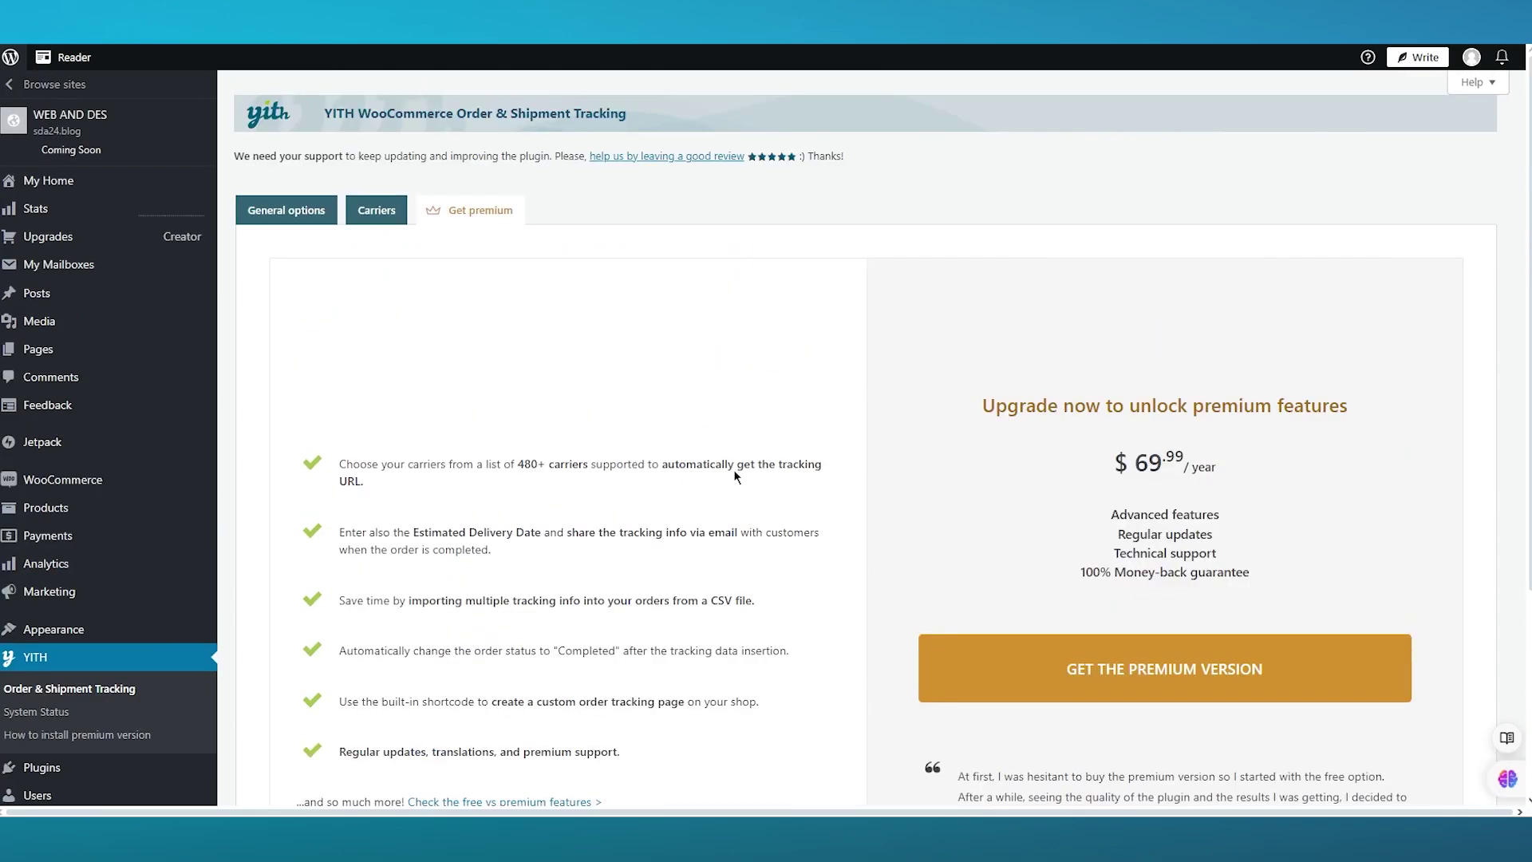